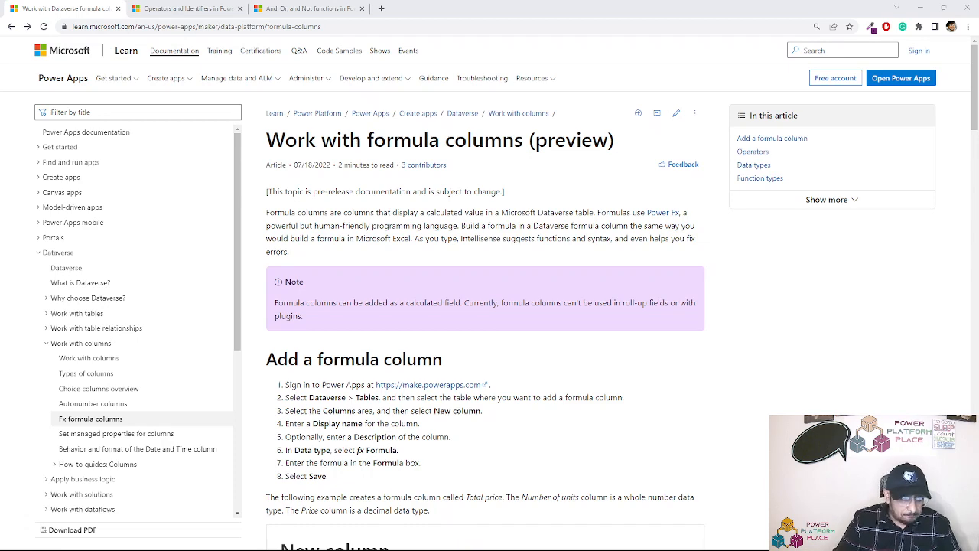
# Read the formula column article from the Total price example down to the list of supported operators
pyautogui.scroll(-9, 548, 362)
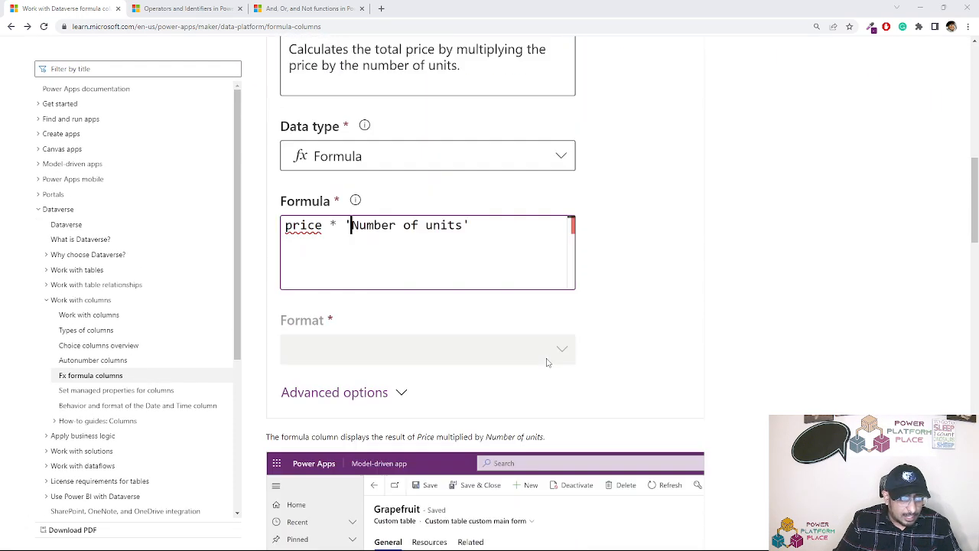
pyautogui.scroll(-2, 547, 362)
pyautogui.scroll(-4, 575, 299)
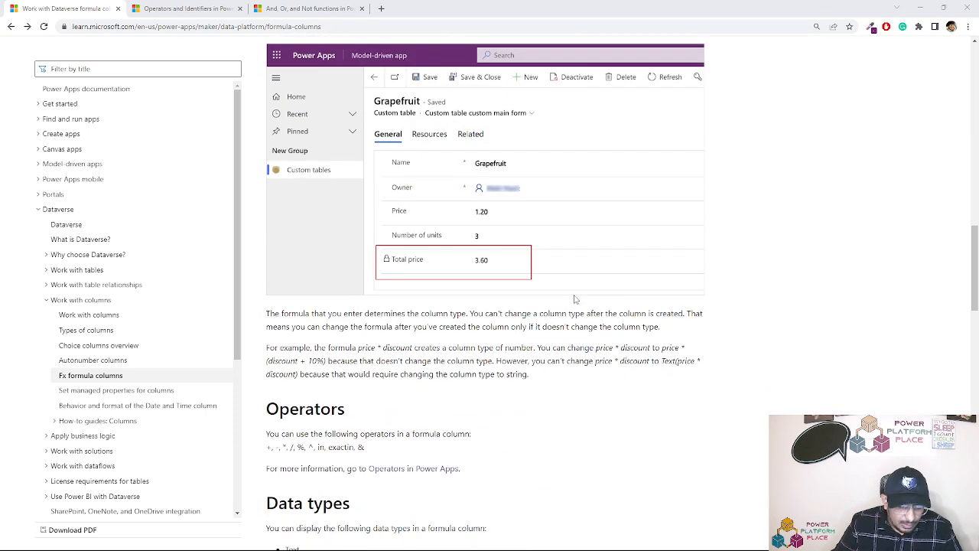
pyautogui.scroll(-4, 576, 300)
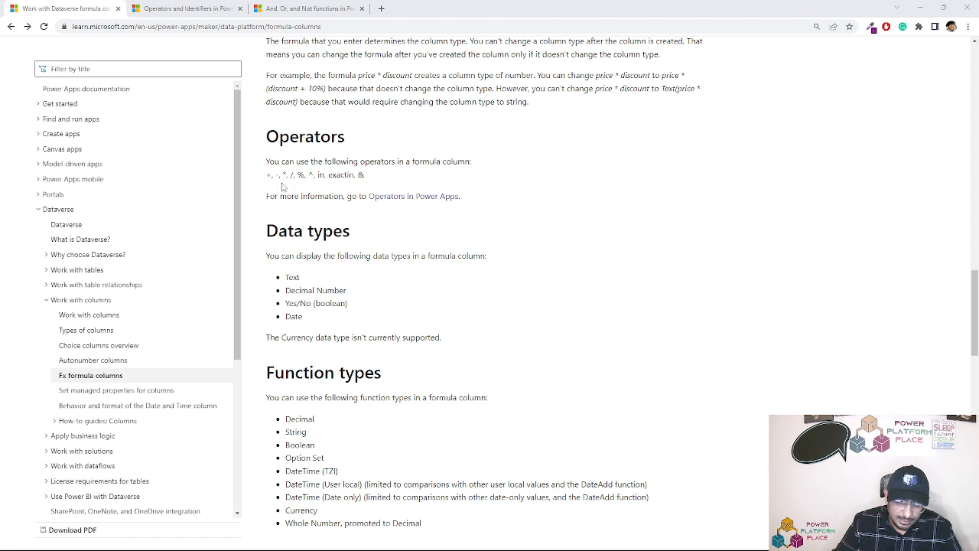
pyautogui.moveTo(267, 196); pyautogui.dragTo(268, 176)
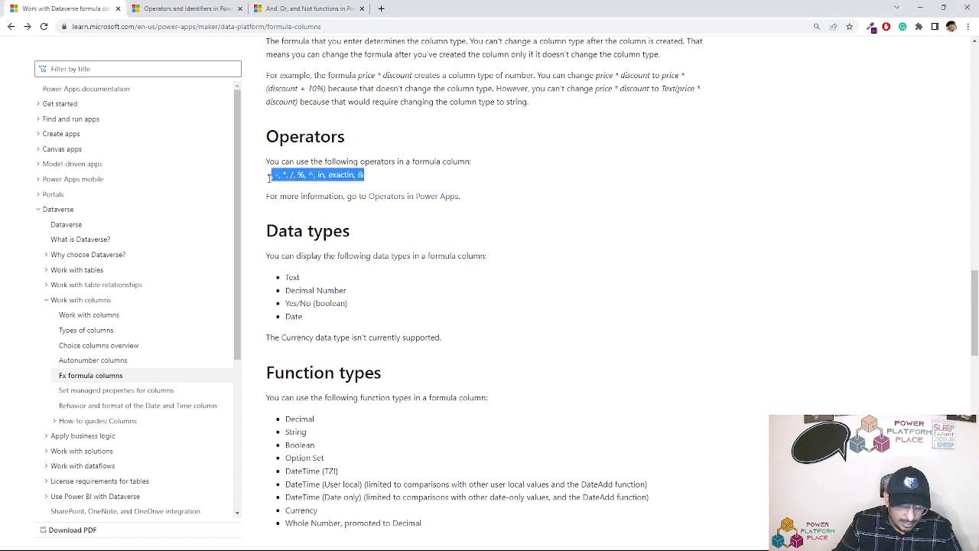
pyautogui.click(367, 180)
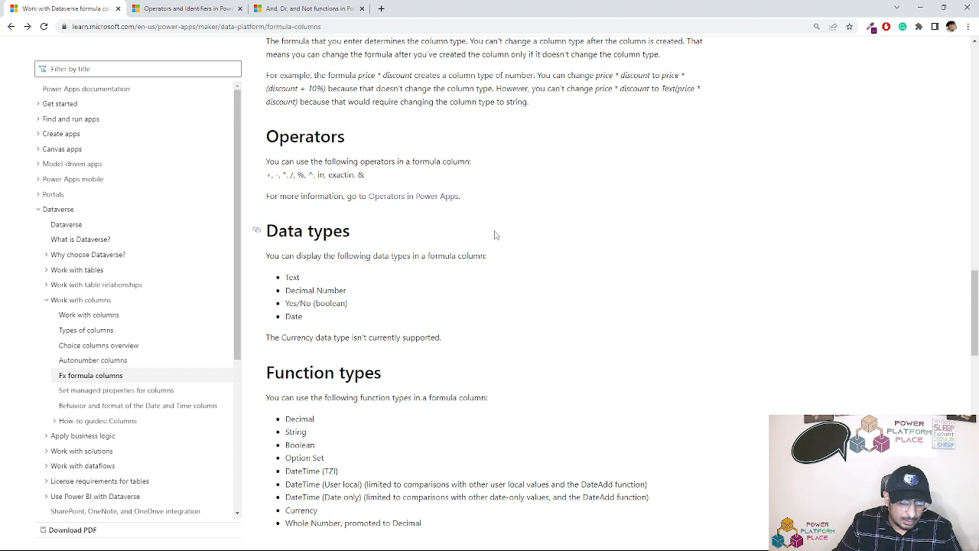
# Review the article's Data types and Function types sections for formula columns
pyautogui.scroll(-2, 495, 235)
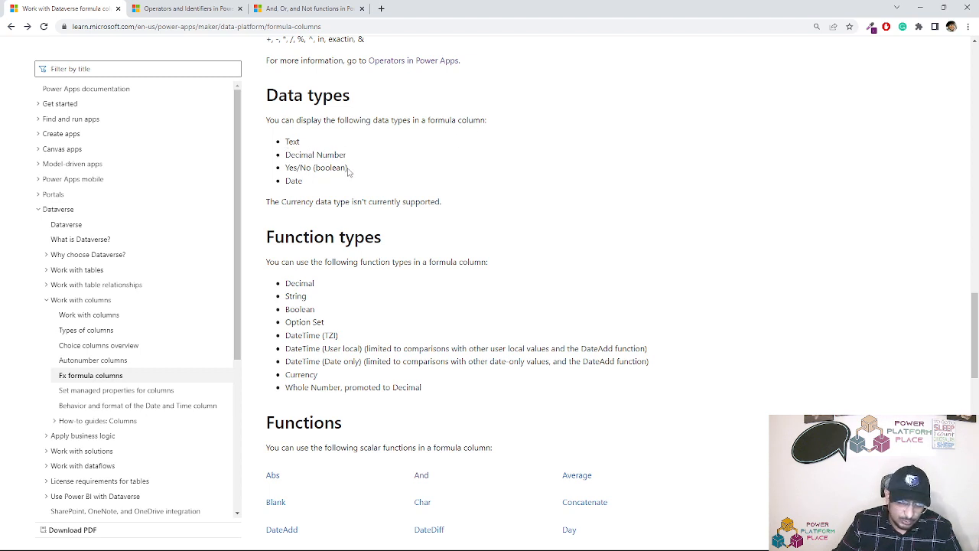
pyautogui.moveTo(348, 170); pyautogui.dragTo(287, 170)
pyautogui.click(303, 170)
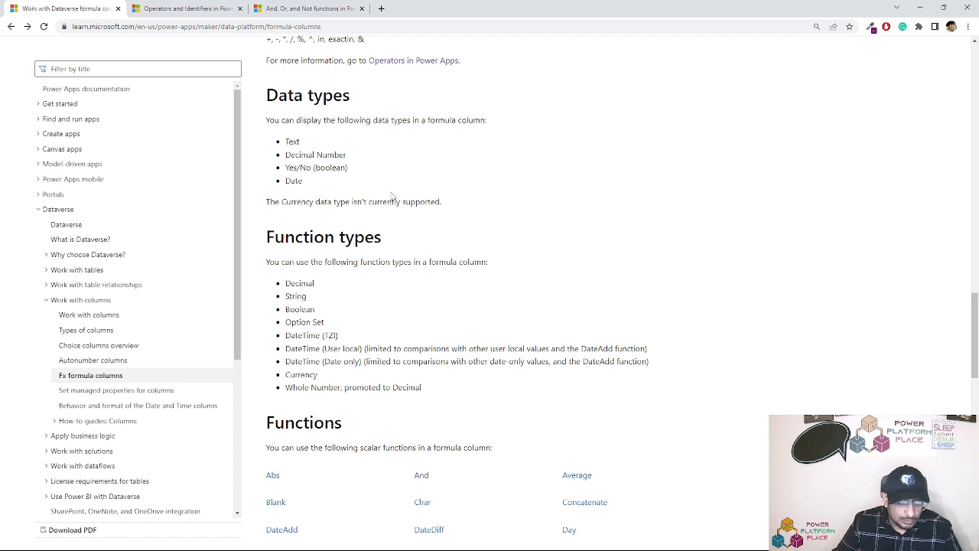
pyautogui.scroll(-2, 387, 197)
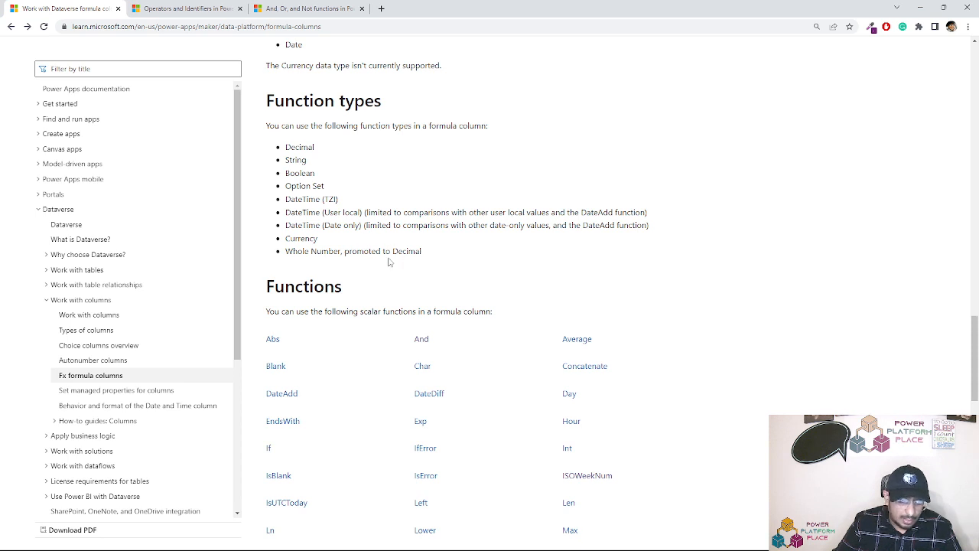
# Look through the article's list of scalar functions and the note on the Text and Value functions
pyautogui.scroll(-4, 429, 258)
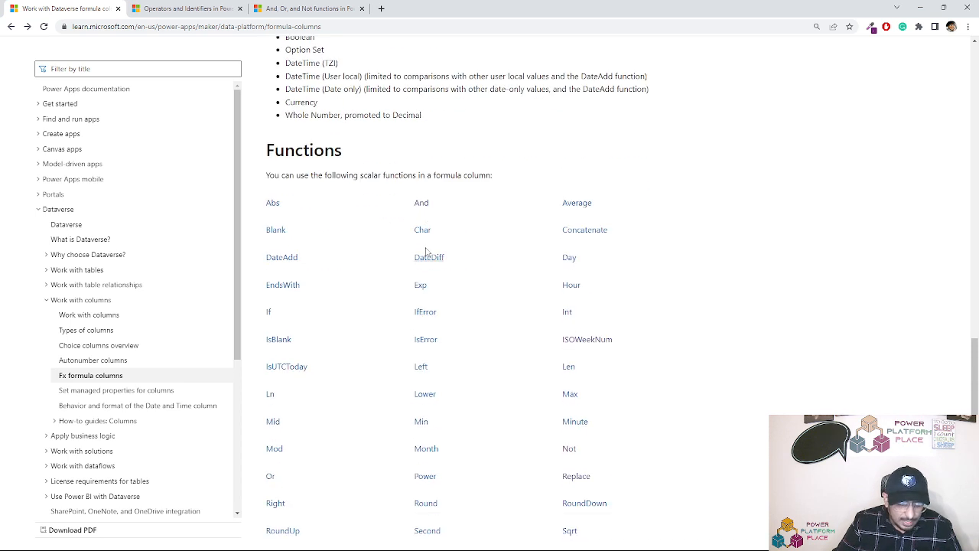
pyautogui.scroll(2, 427, 248)
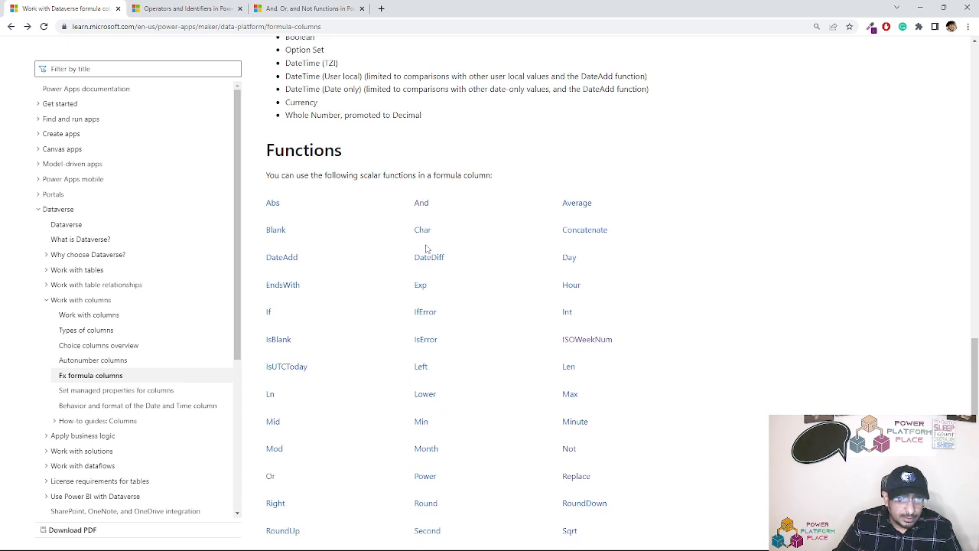
pyautogui.scroll(-5, 492, 249)
pyautogui.scroll(4, 490, 258)
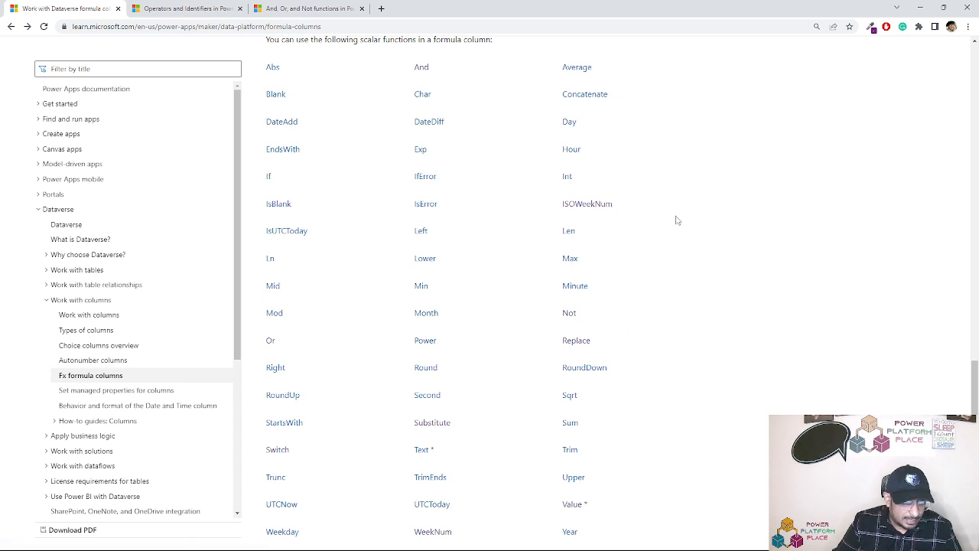
pyautogui.scroll(-2, 642, 260)
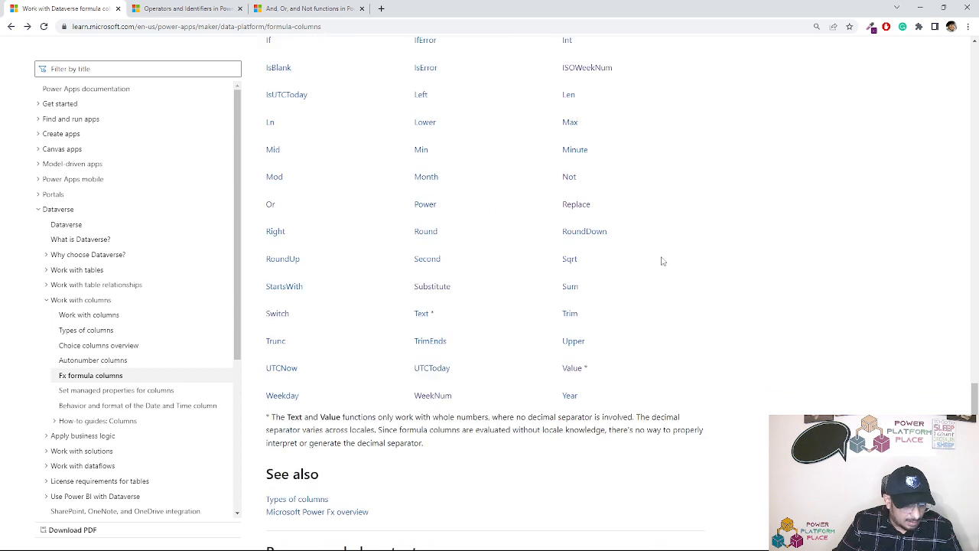
pyautogui.scroll(2, 662, 258)
pyautogui.scroll(-2, 663, 258)
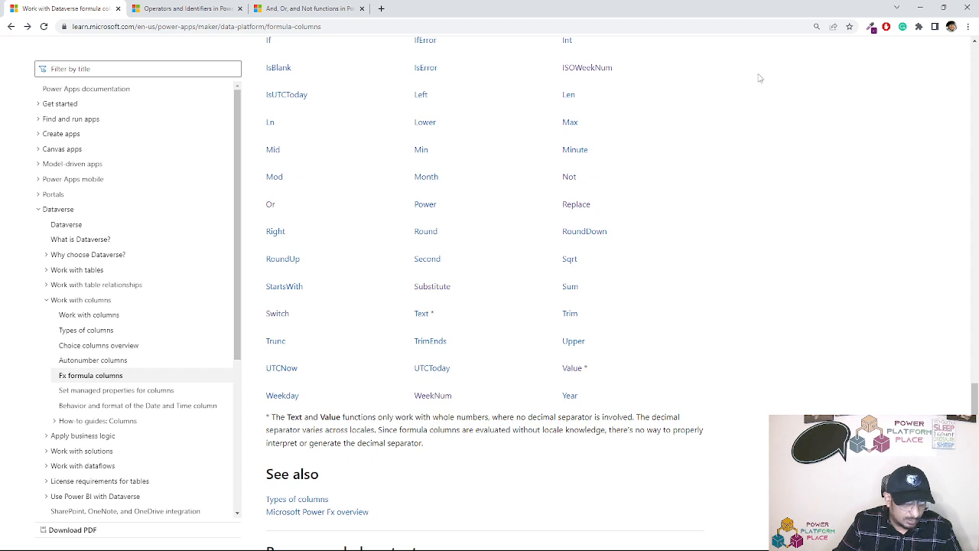
# Switch to Power Apps and open the Start Date Fiscal Year column of the Formula Columns table for editing
pyautogui.click(919, 8)
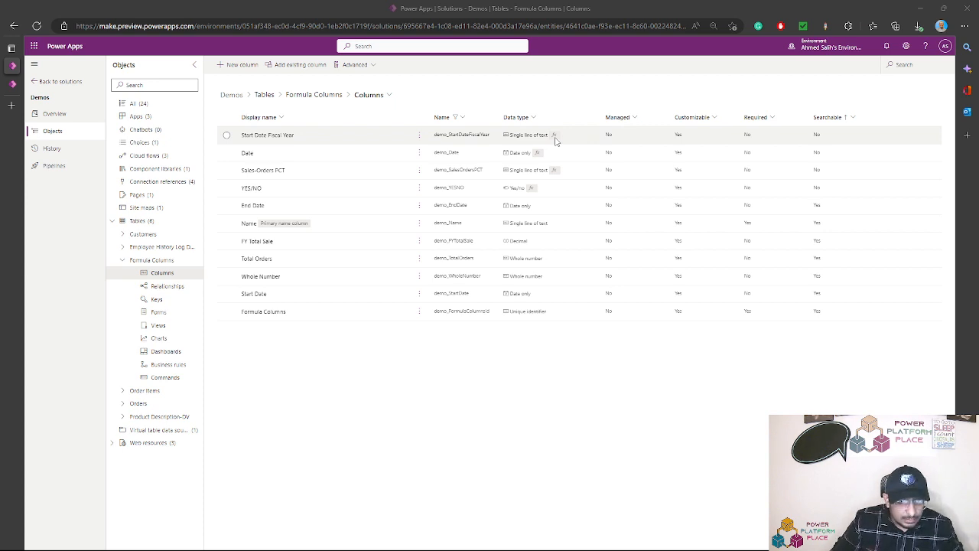
pyautogui.click(713, 26)
pyautogui.click(719, 45)
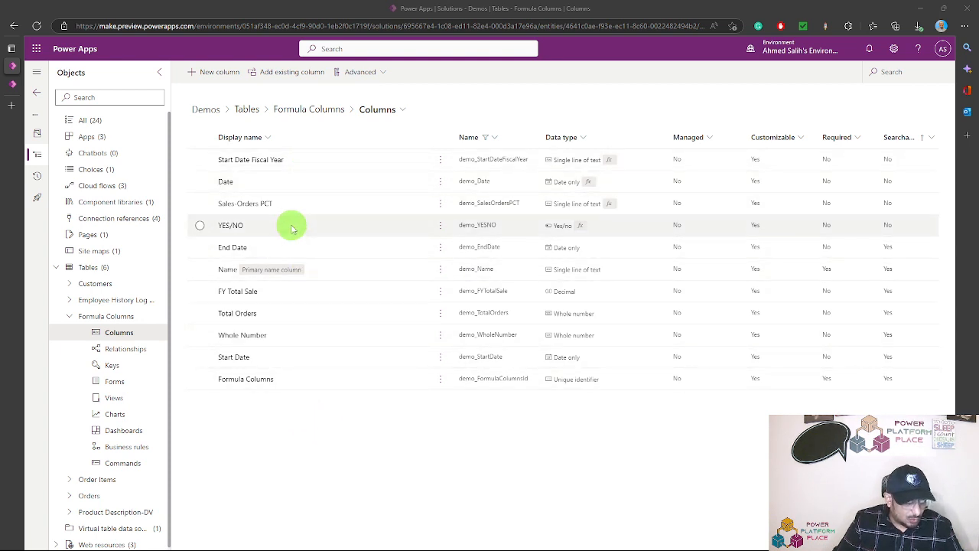
pyautogui.click(262, 159)
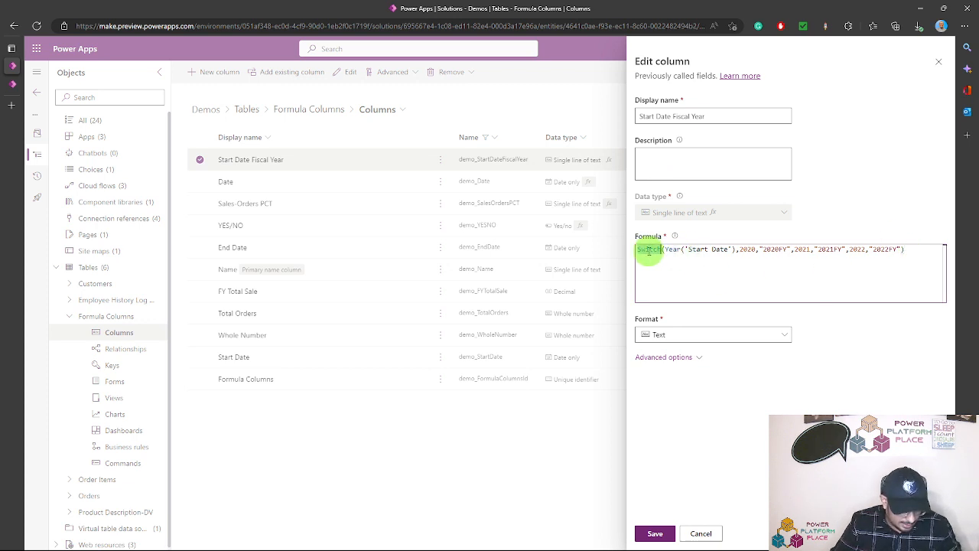
# Look up the Switch function in the documentation's function list, then return to the column being edited in Power Apps
pyautogui.hotkey('alt', 'Tab')
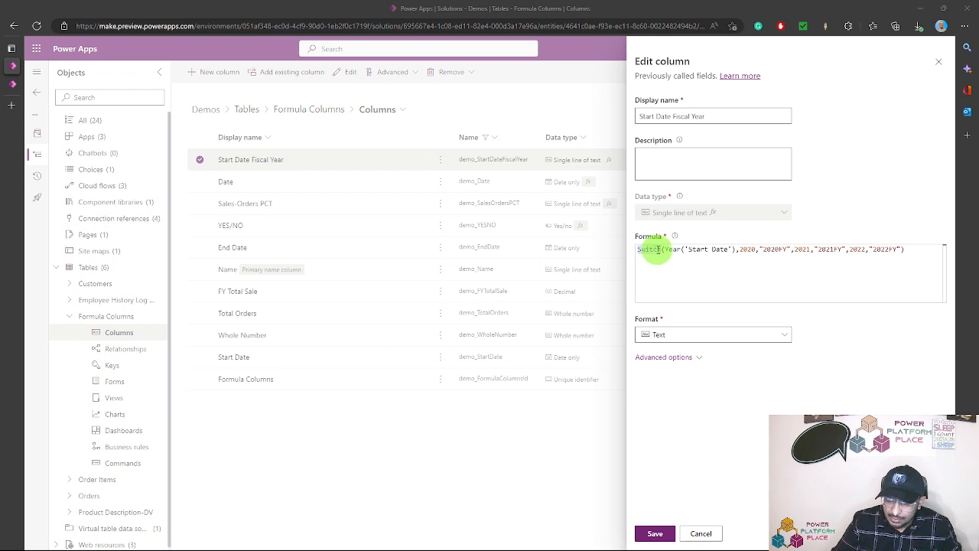
pyautogui.hotkey('alt', 'Tab')
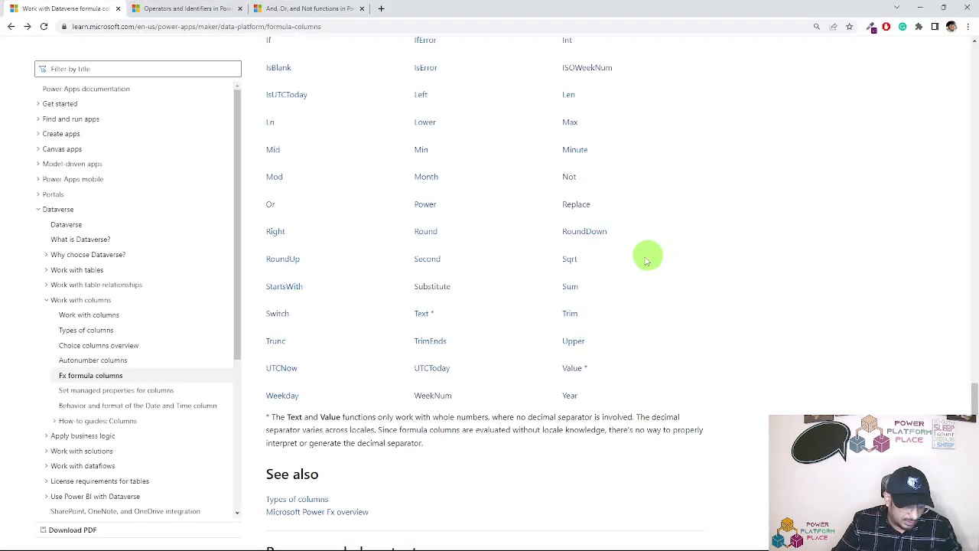
pyautogui.scroll(1, 496, 305)
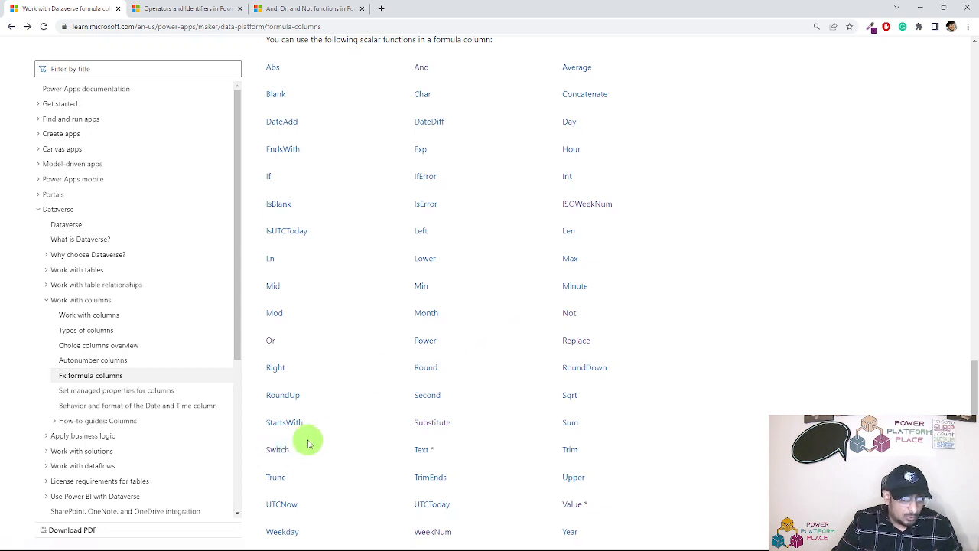
pyautogui.hotkey('alt', 'Tab')
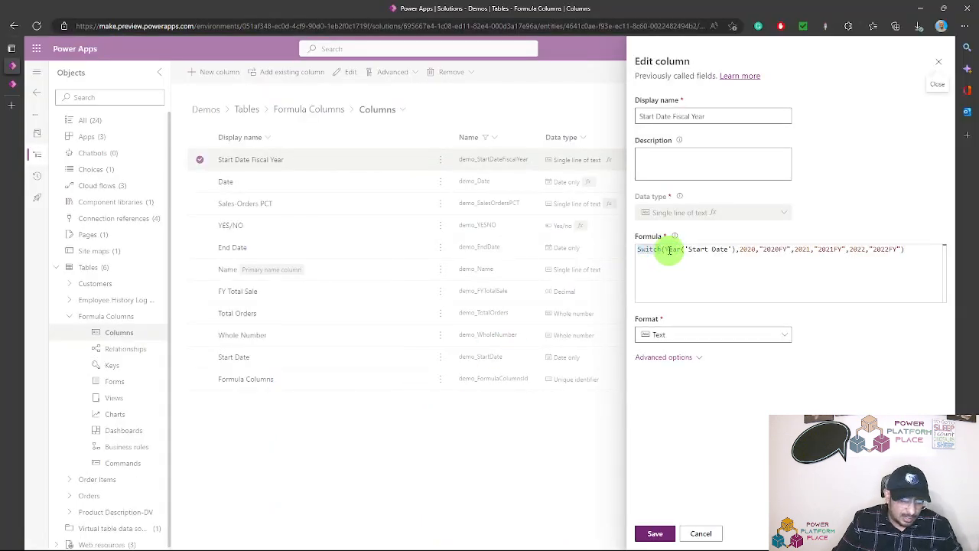
# Examine the Year function, the 2020 case and its "2020FY" result in the Start Date Fiscal Year formula
pyautogui.doubleClick(671, 249)
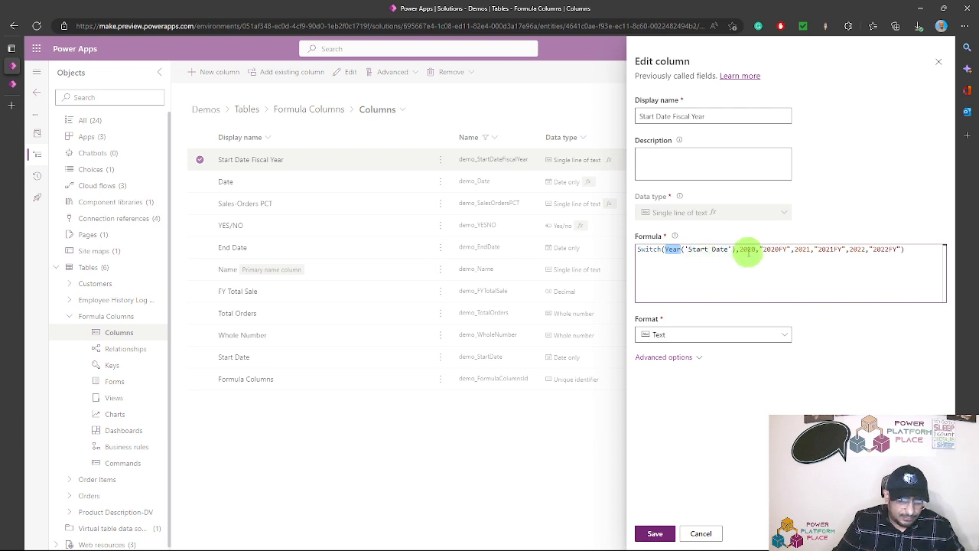
pyautogui.doubleClick(748, 250)
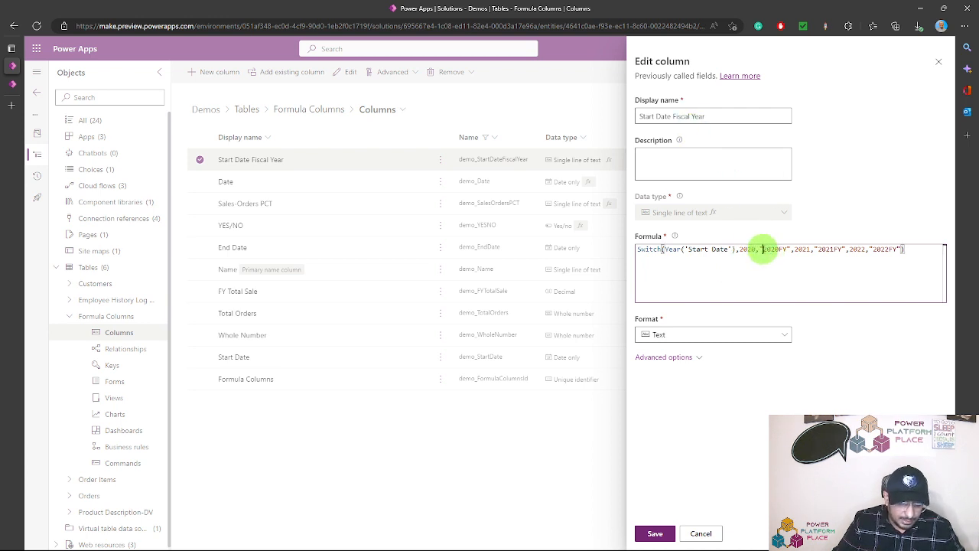
pyautogui.moveTo(766, 249); pyautogui.dragTo(804, 257)
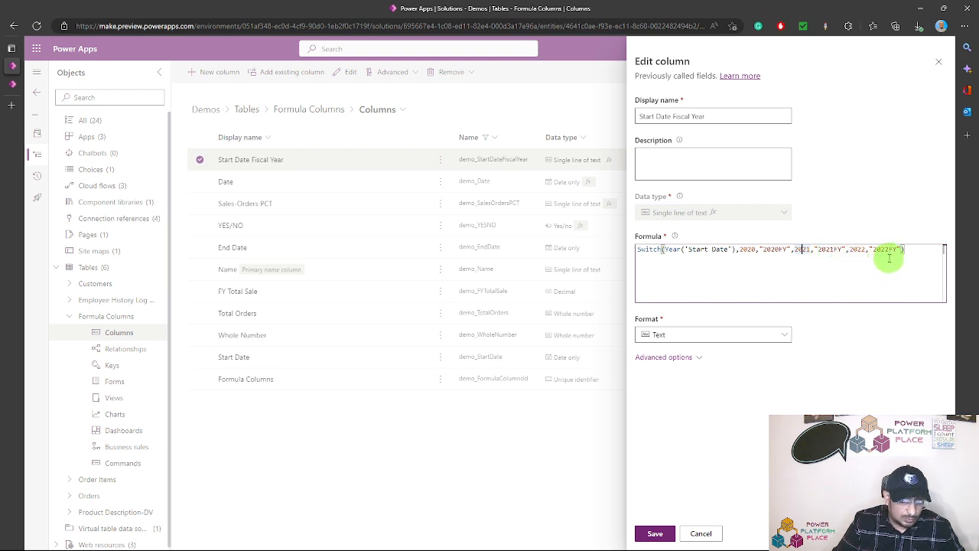
# Try Email as the format of the Start Date Fiscal Year column and return it to Text
pyautogui.click(784, 336)
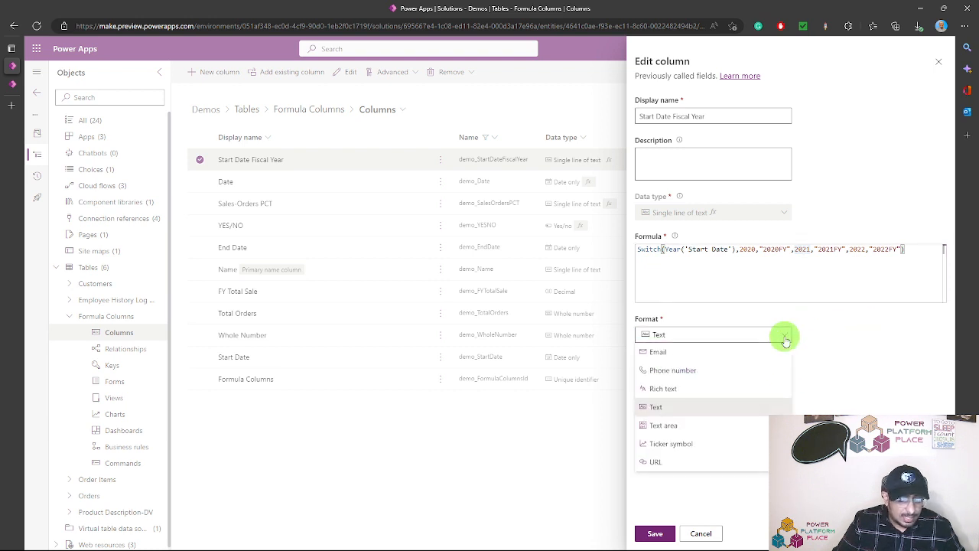
pyautogui.click(761, 356)
pyautogui.click(788, 337)
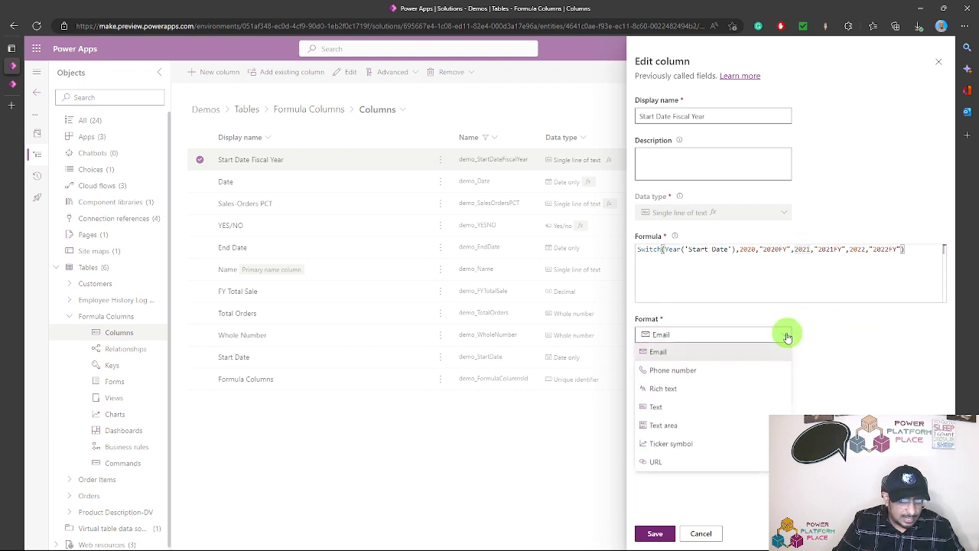
pyautogui.click(681, 406)
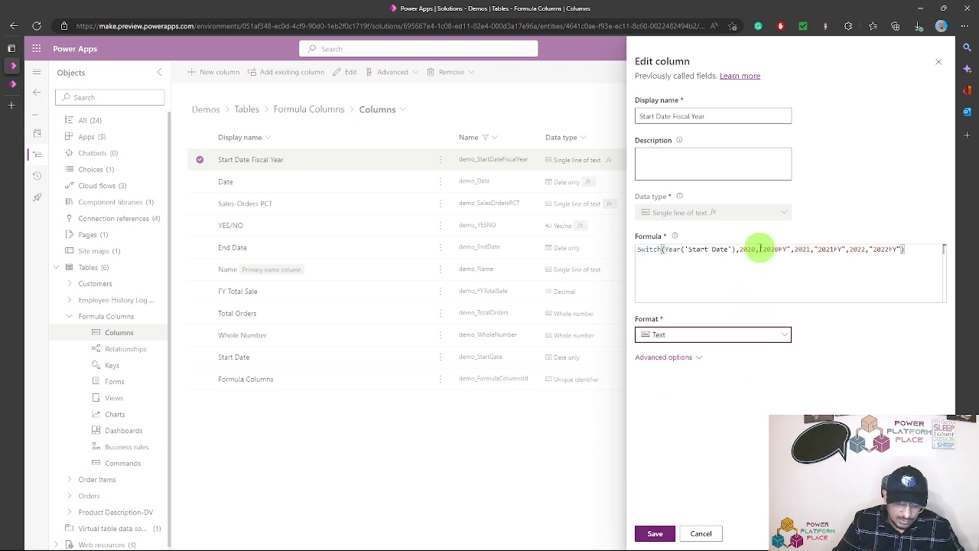
# Highlight the "2020FY" result in the formula and save the Start Date Fiscal Year column
pyautogui.moveTo(760, 249); pyautogui.dragTo(788, 249)
pyautogui.click(804, 346)
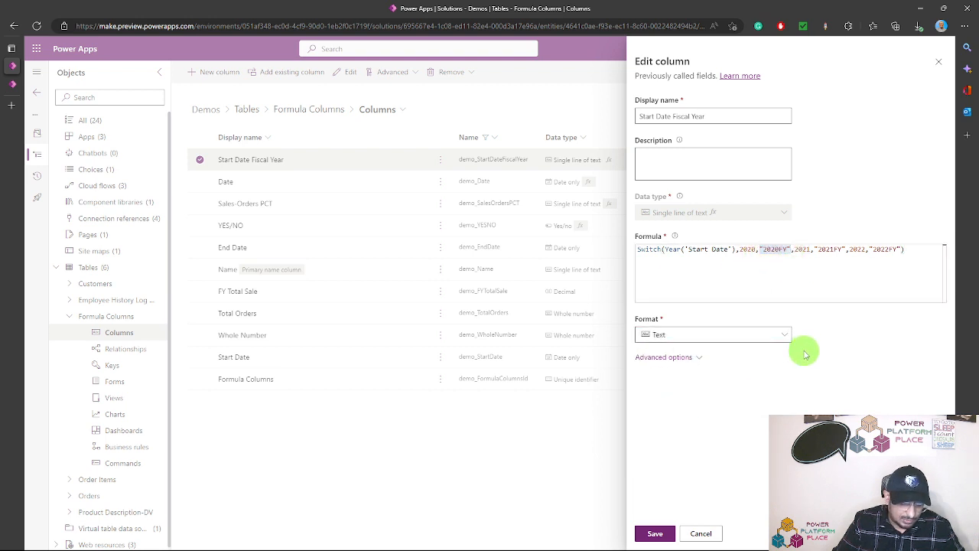
pyautogui.click(655, 531)
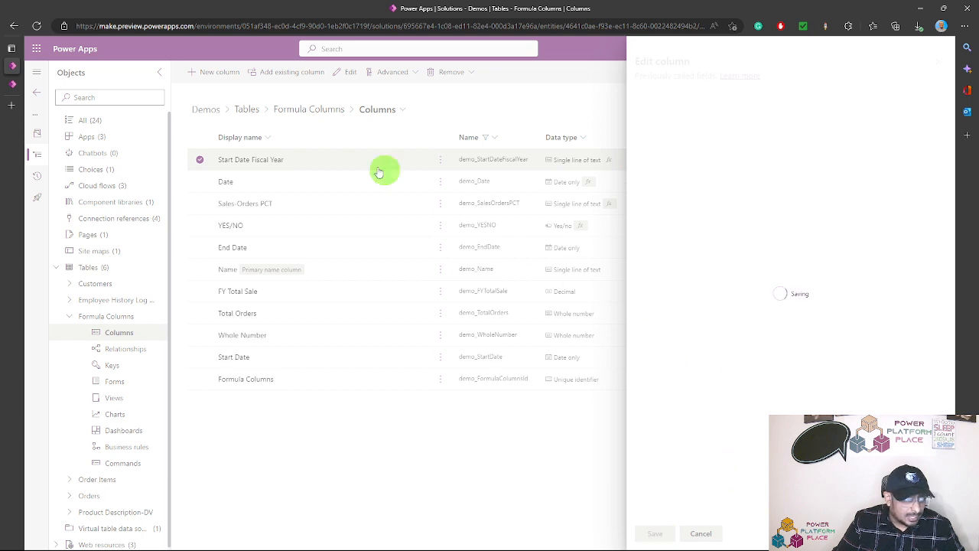
# Switch to the Formula Columns table's data and add a row named TEST1
pyautogui.click(15, 83)
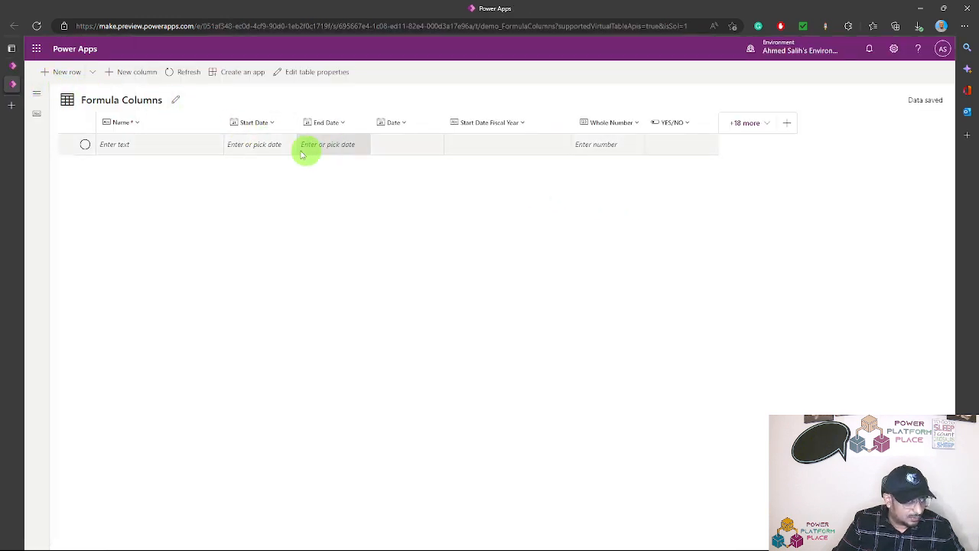
pyautogui.click(187, 148)
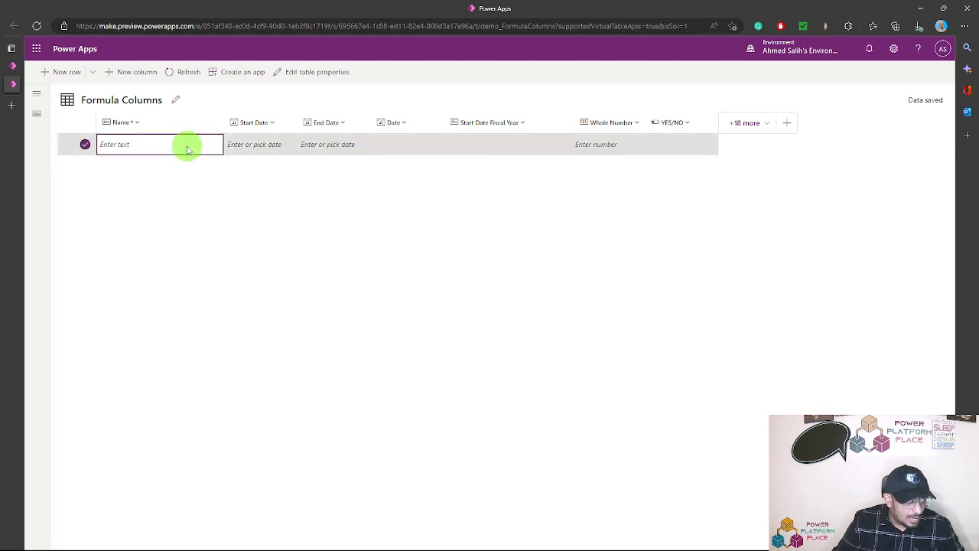
pyautogui.click(187, 147)
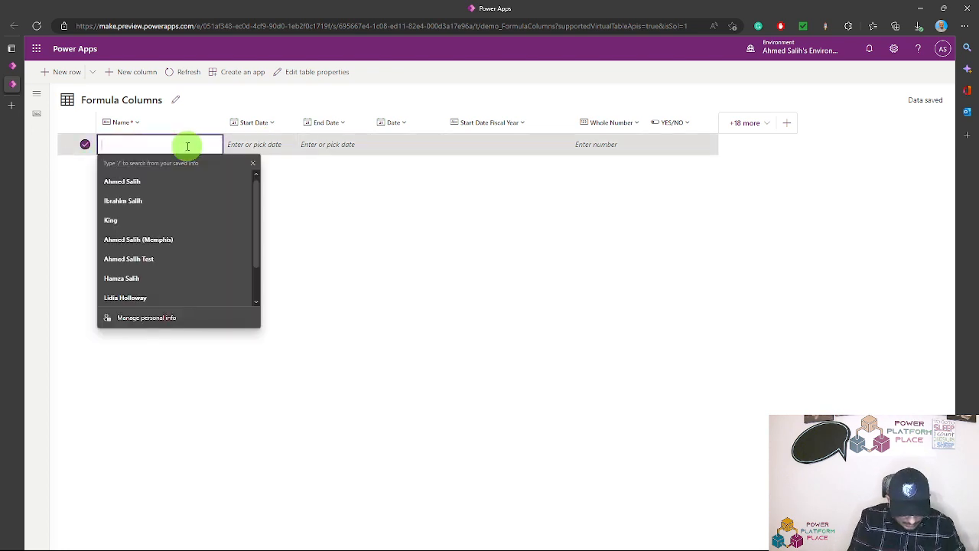
pyautogui.write('TEST')
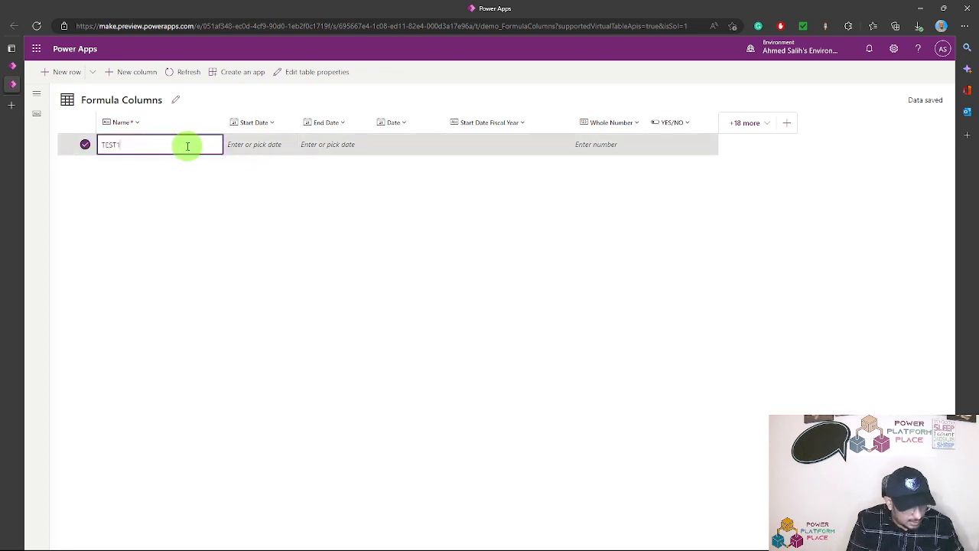
pyautogui.write('1')
pyautogui.press('Tab')
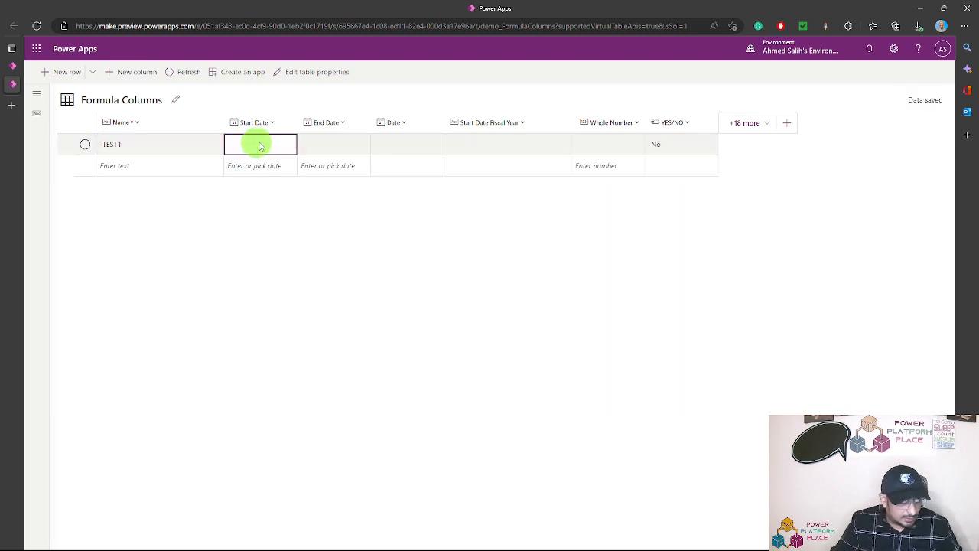
# Set the Start Date of the TEST1 row to 12/4/2022
pyautogui.click(260, 145)
pyautogui.click(285, 145)
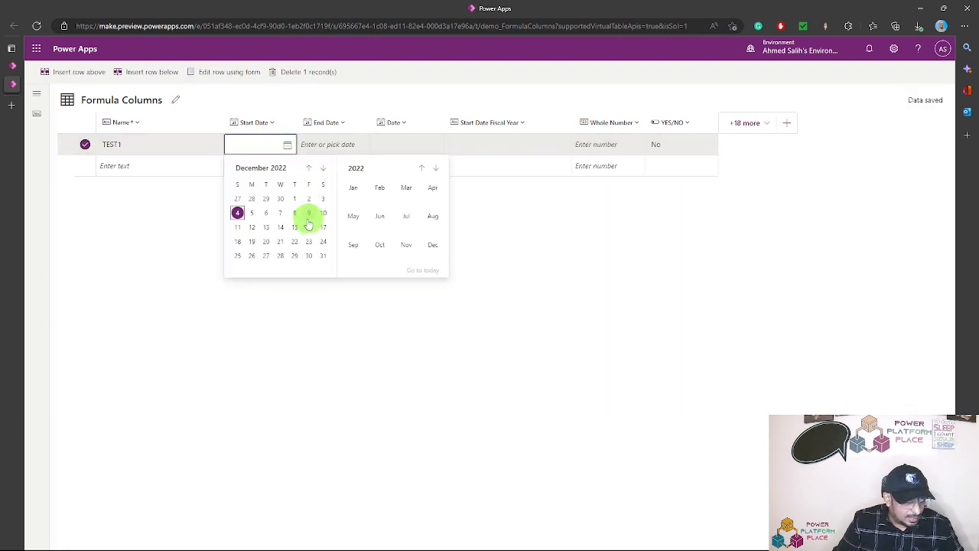
pyautogui.click(238, 212)
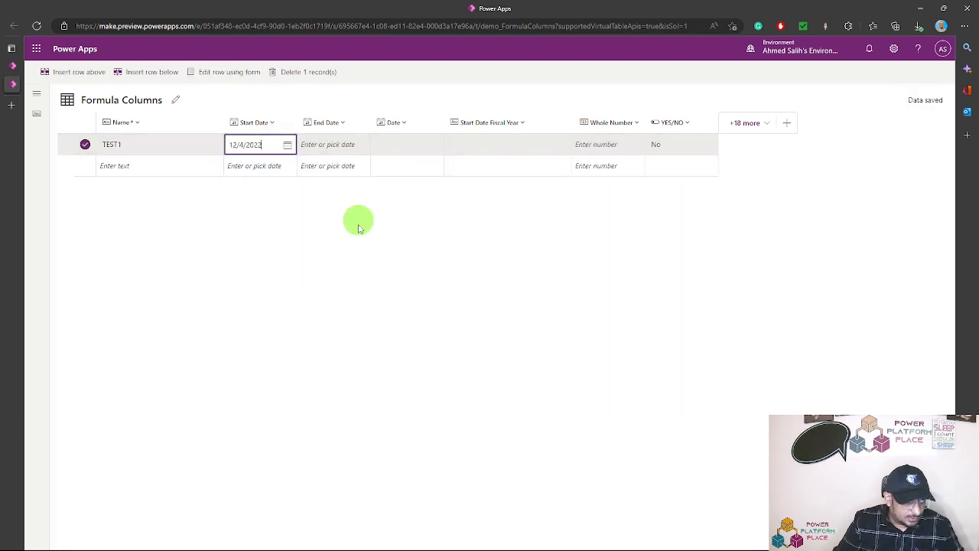
# Commit the TEST1 row's Start Date and compare its Start Date Fiscal Year value with the "2022FY" result in that column's Switch formula
pyautogui.click(344, 143)
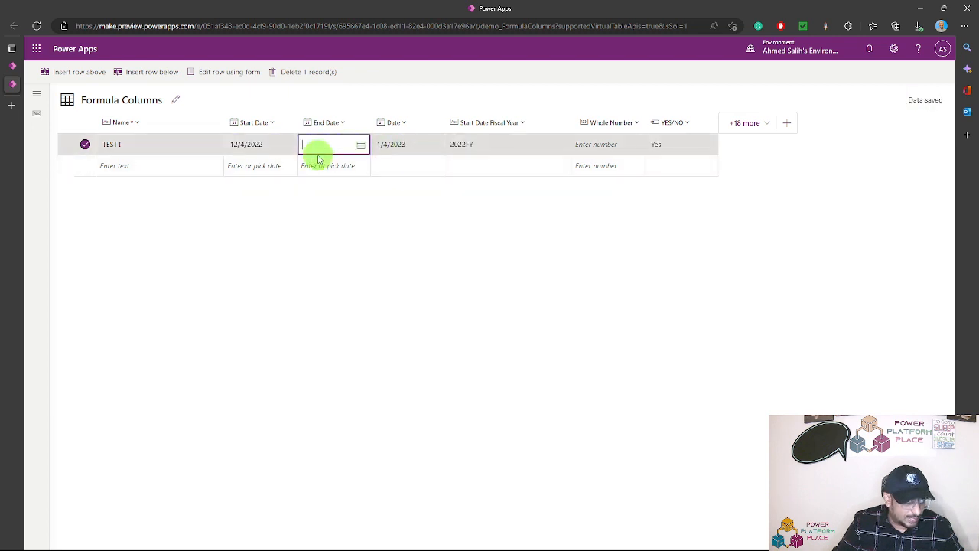
pyautogui.click(479, 150)
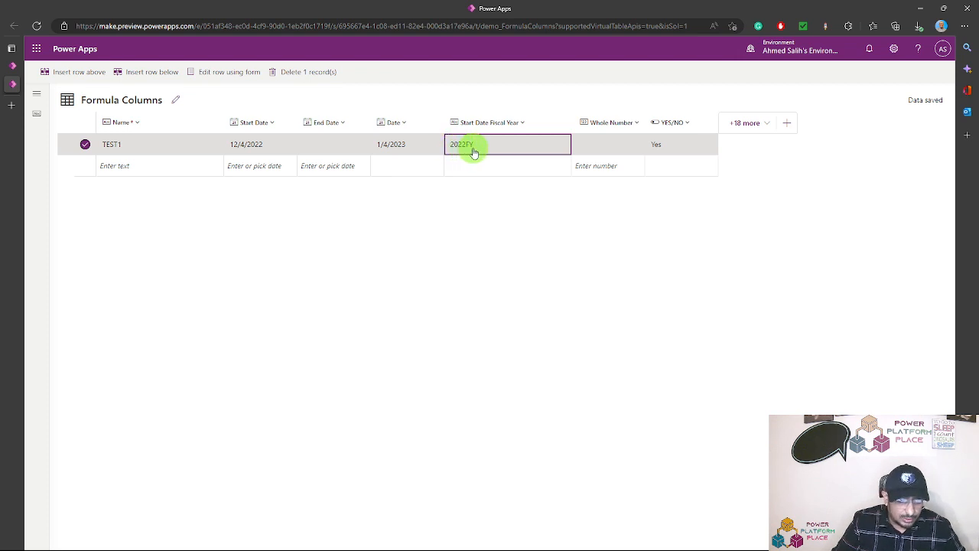
pyautogui.click(14, 65)
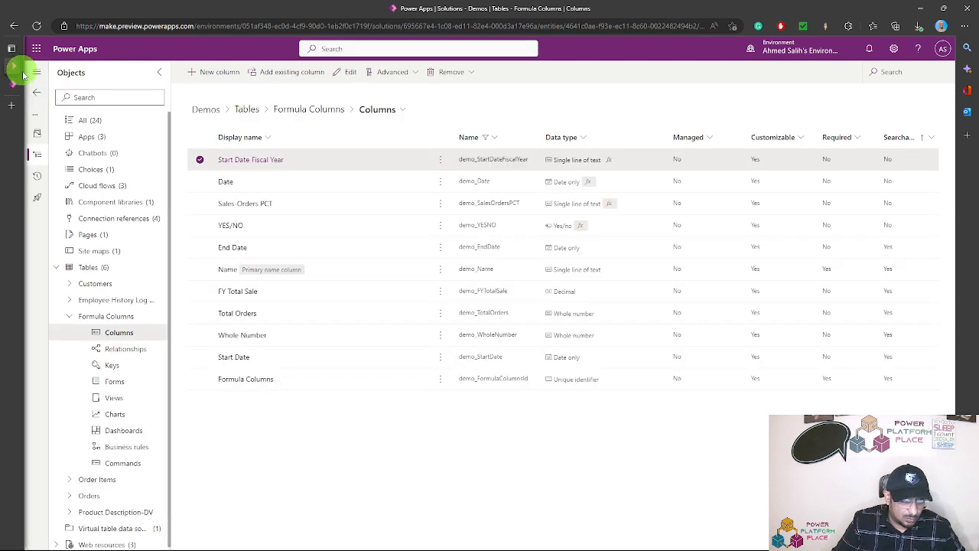
pyautogui.click(225, 163)
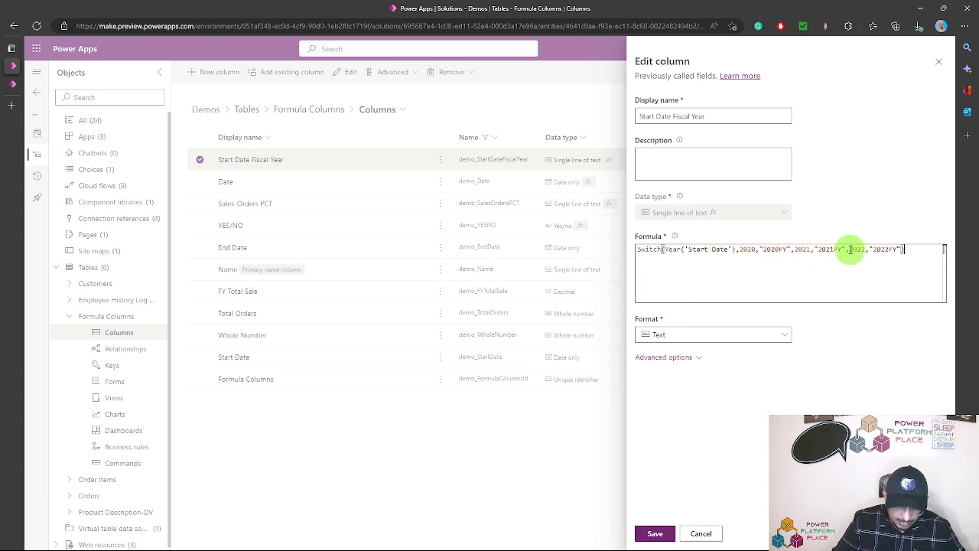
pyautogui.doubleClick(886, 248)
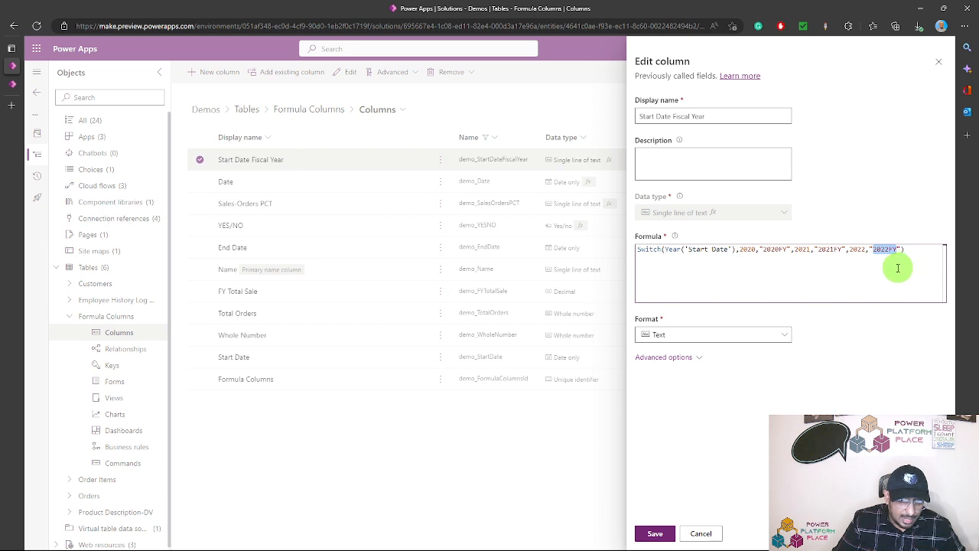
pyautogui.click(18, 86)
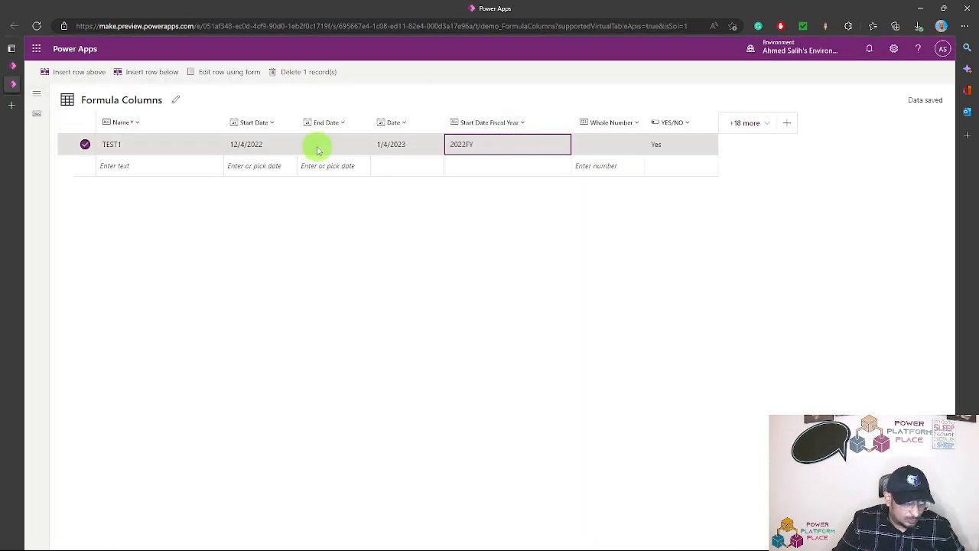
# Close the Start Date Fiscal Year column without saving and open the Date column's DateAdd formula for inspection
pyautogui.click(13, 66)
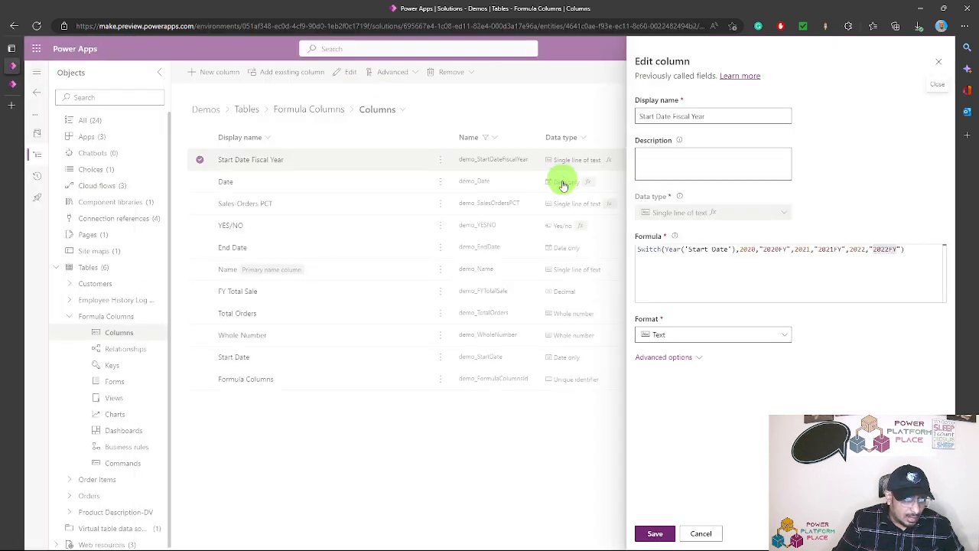
pyautogui.click(454, 423)
pyautogui.click(502, 309)
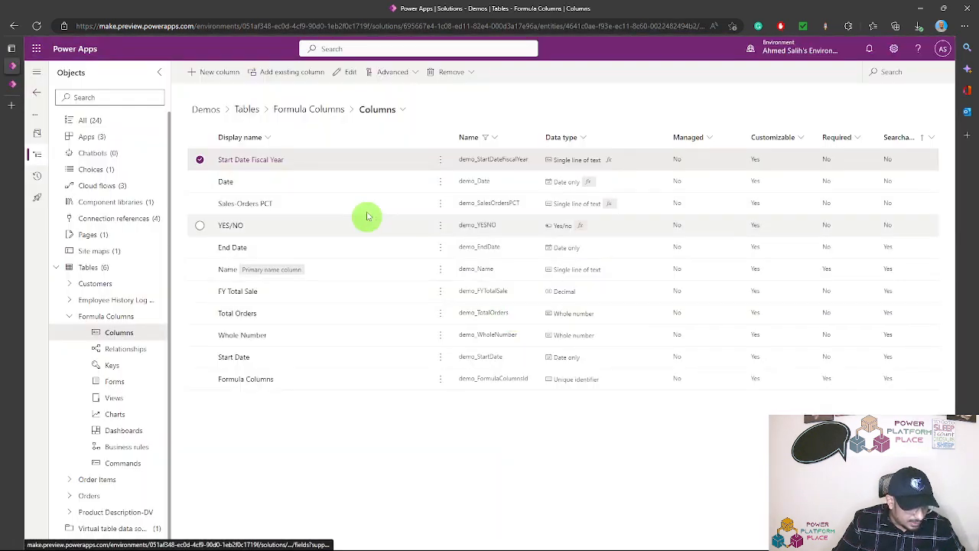
pyautogui.click(251, 185)
pyautogui.click(227, 184)
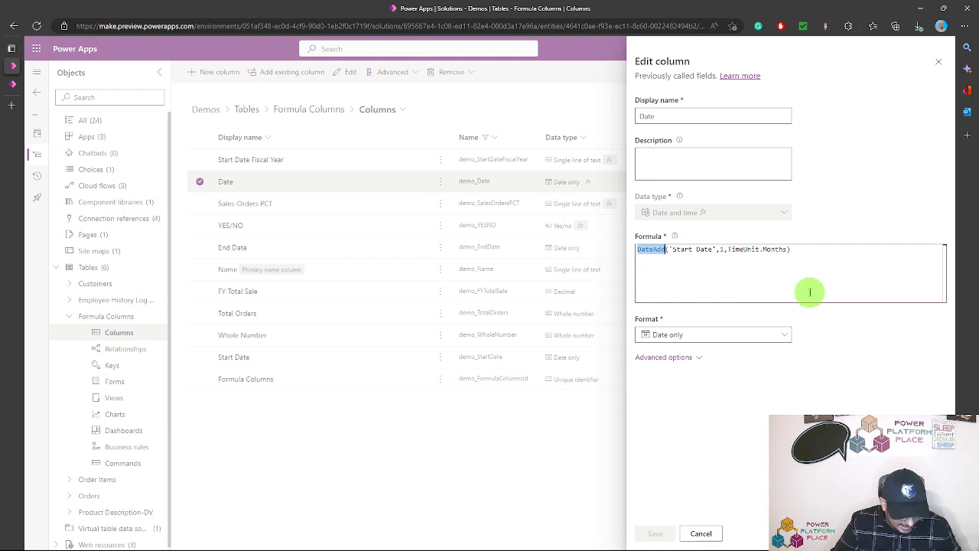
pyautogui.press('super+plus')
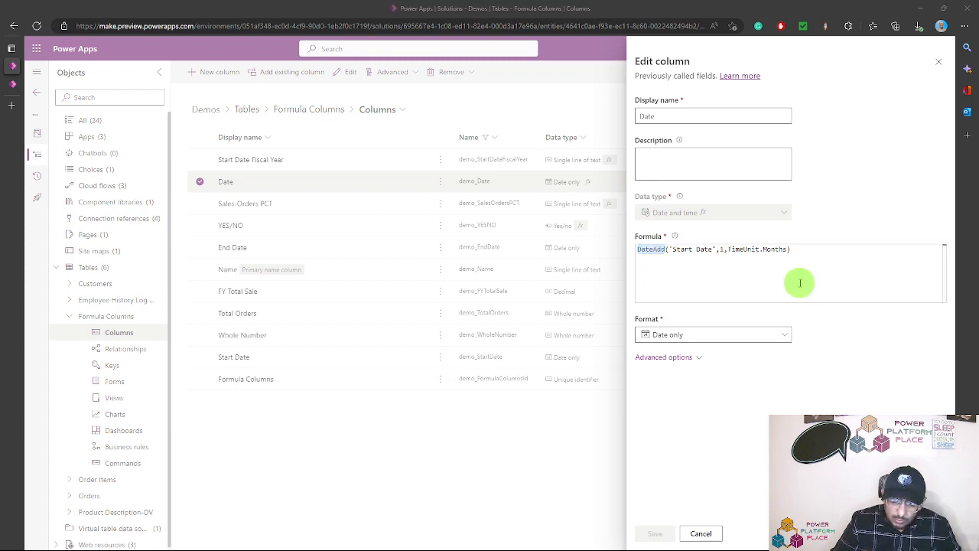
# Switch to the Dataverse formula columns documentation and review the list of supported scalar functions
pyautogui.hotkey('alt', 'Tab')
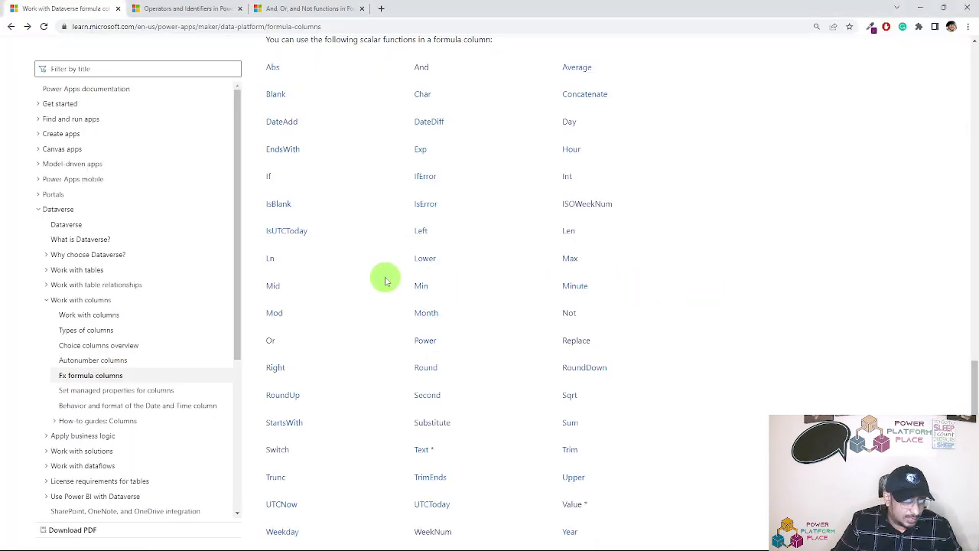
pyautogui.scroll(2, 386, 281)
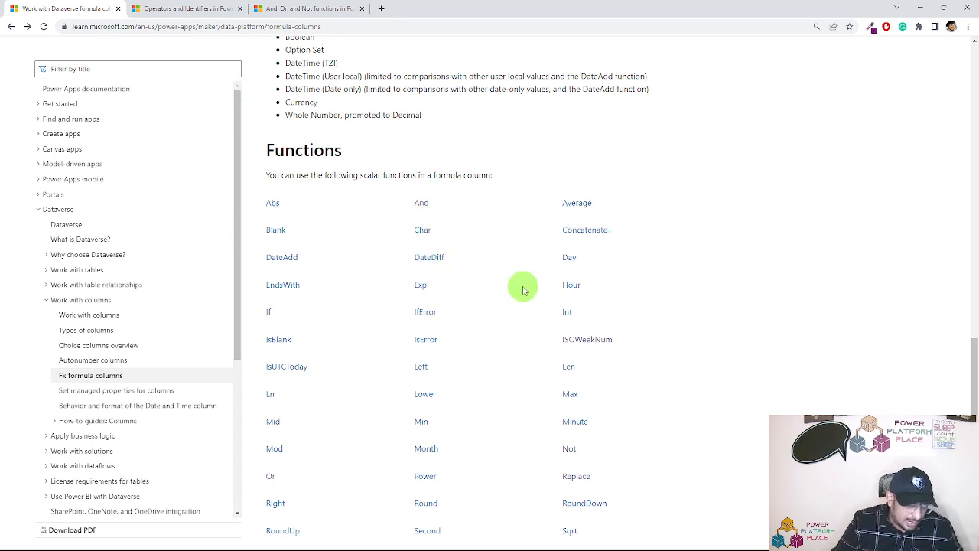
pyautogui.scroll(-2, 523, 289)
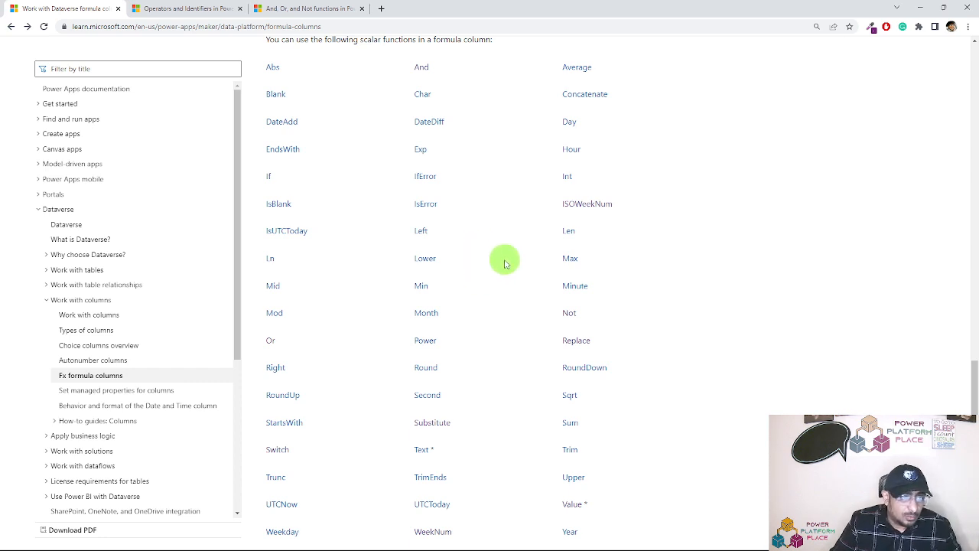
pyautogui.scroll(-3, 504, 264)
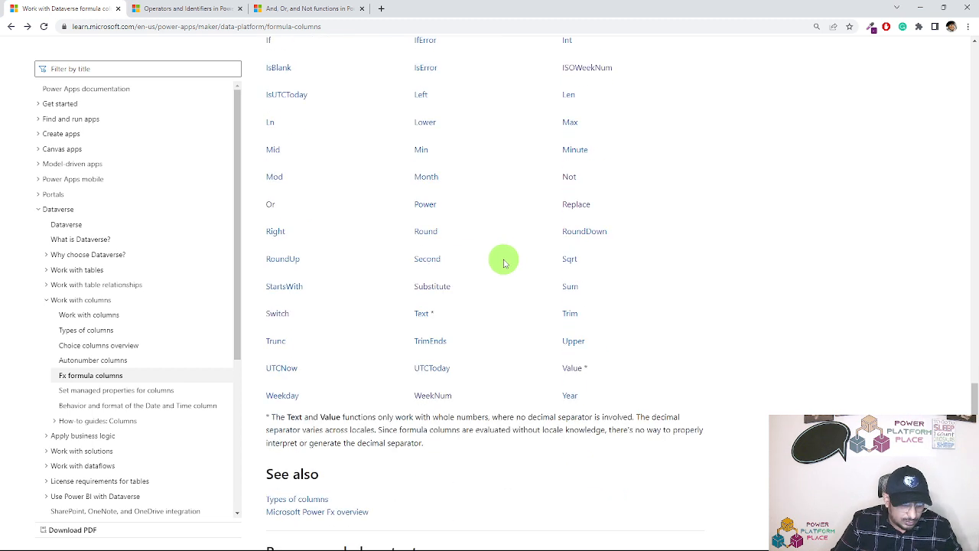
pyautogui.scroll(6, 505, 263)
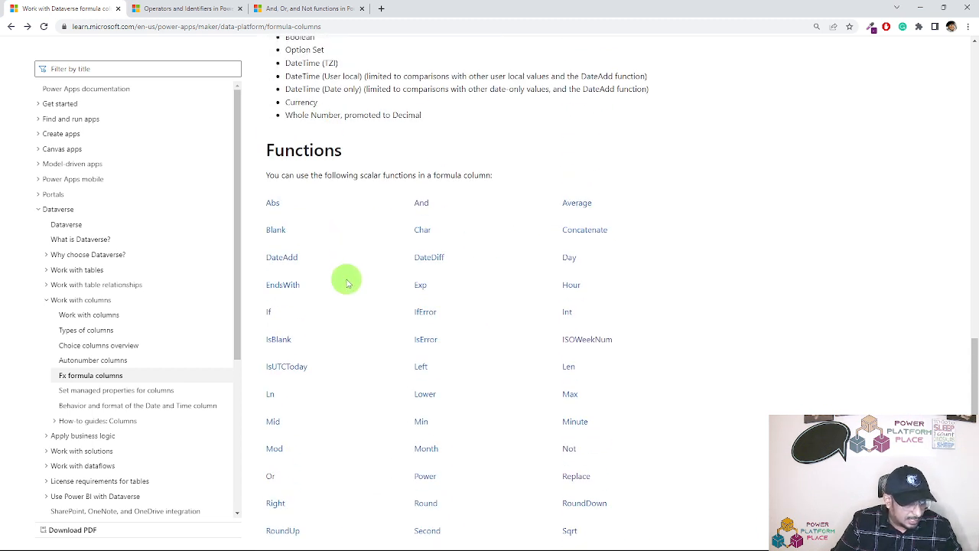
# Open the DateAdd reference, highlight its summary sentence, review the Description and Syntax sections, and return to the function list
pyautogui.click(285, 257)
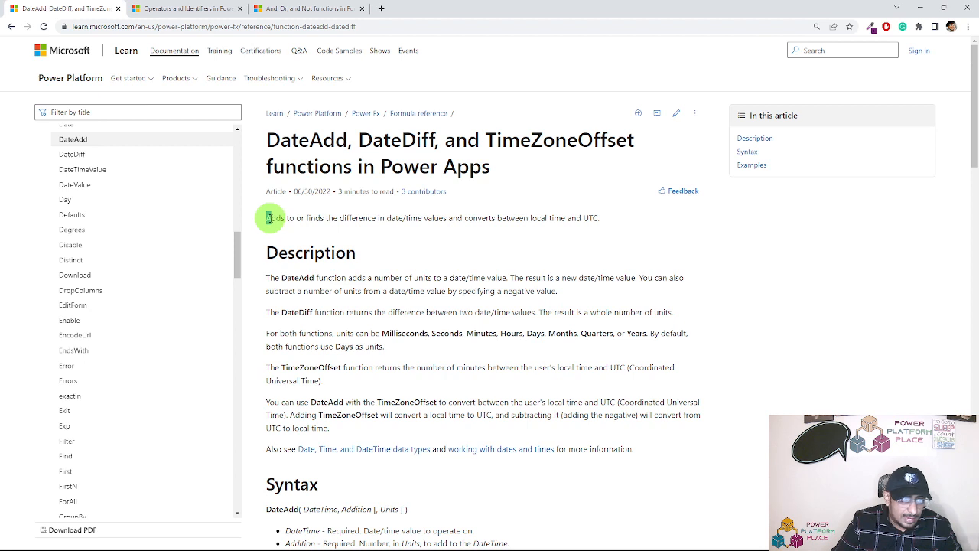
pyautogui.moveTo(269, 218); pyautogui.dragTo(314, 219)
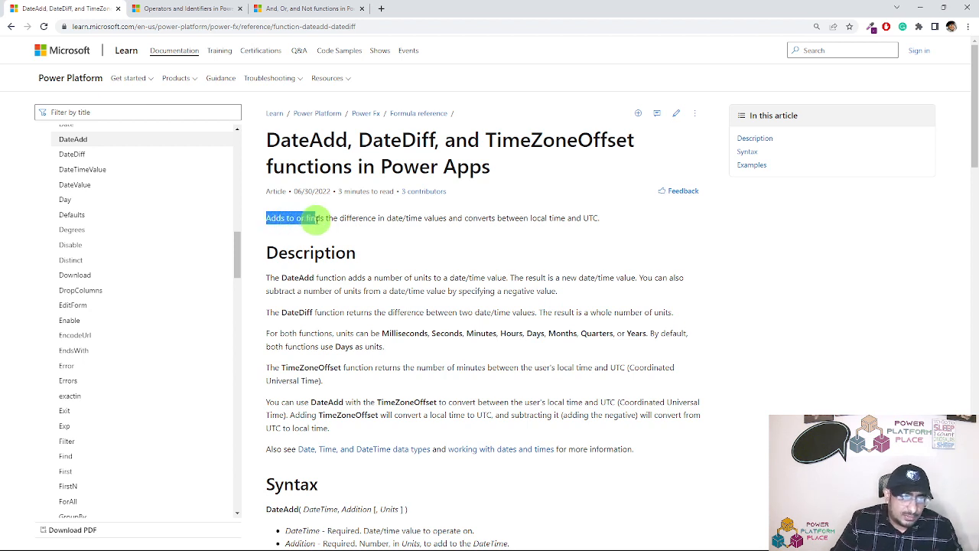
pyautogui.moveTo(314, 218); pyautogui.dragTo(602, 217)
pyautogui.scroll(-2, 429, 287)
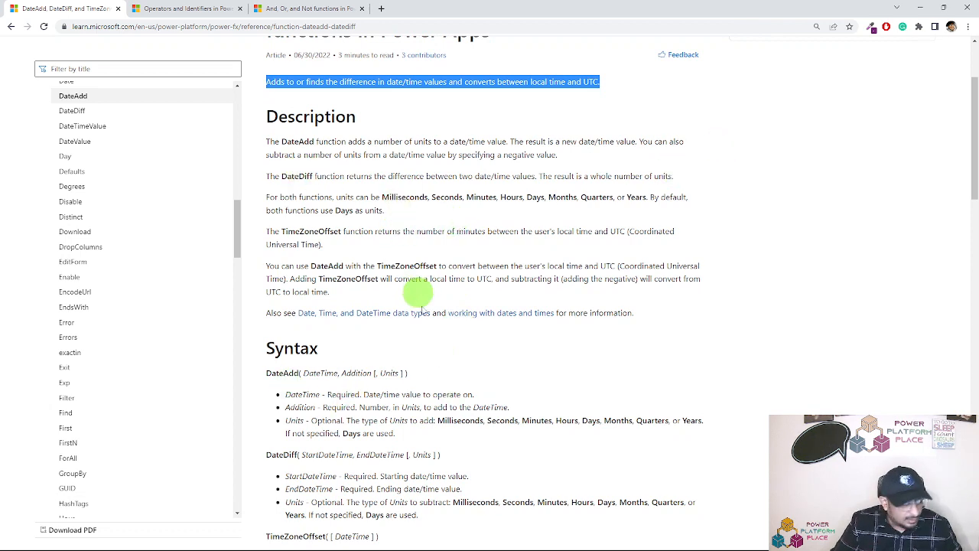
pyautogui.click(511, 404)
pyautogui.hotkey('alt', 'Left')
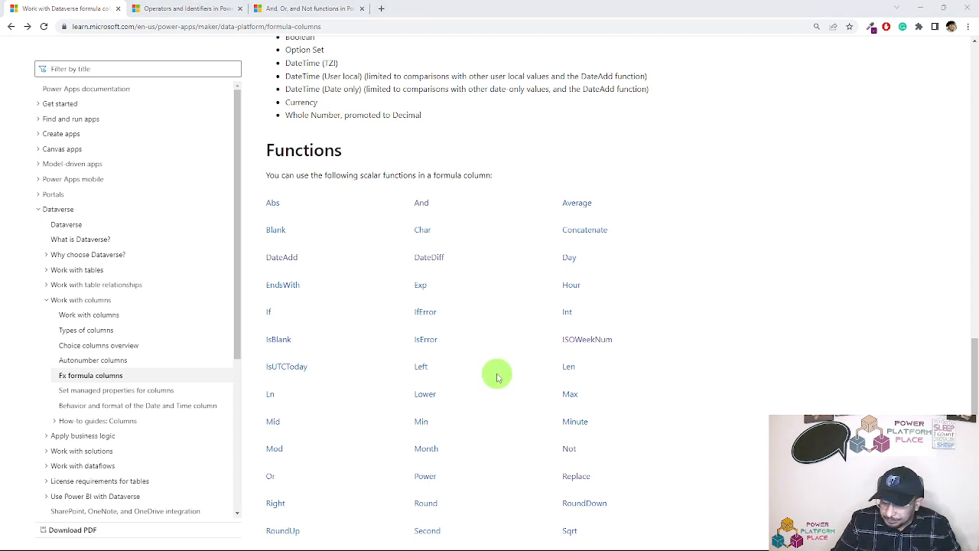
# Switch back to Power Apps, inspect the Date column's available formats and compare its formula with the TEST1 row's Date value
pyautogui.hotkey('alt', 'Tab')
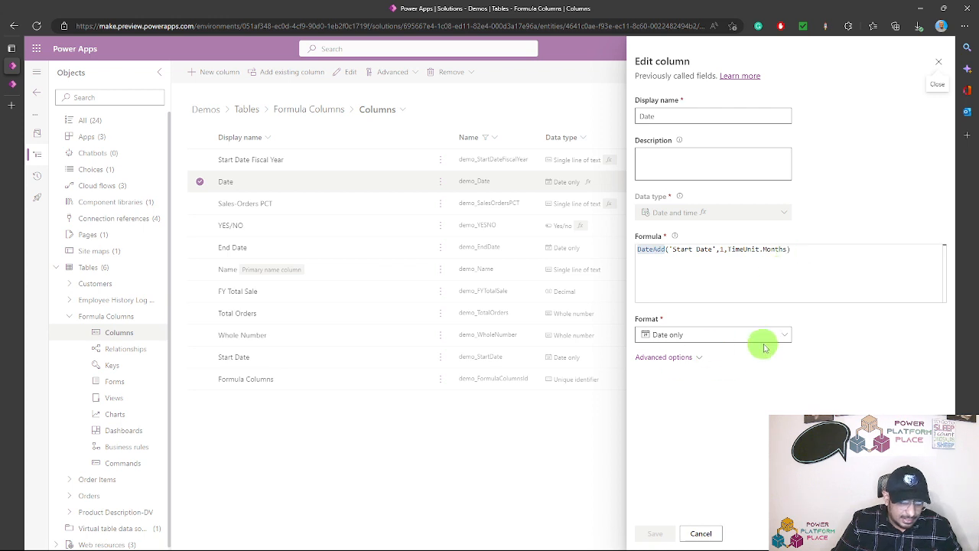
pyautogui.click(788, 336)
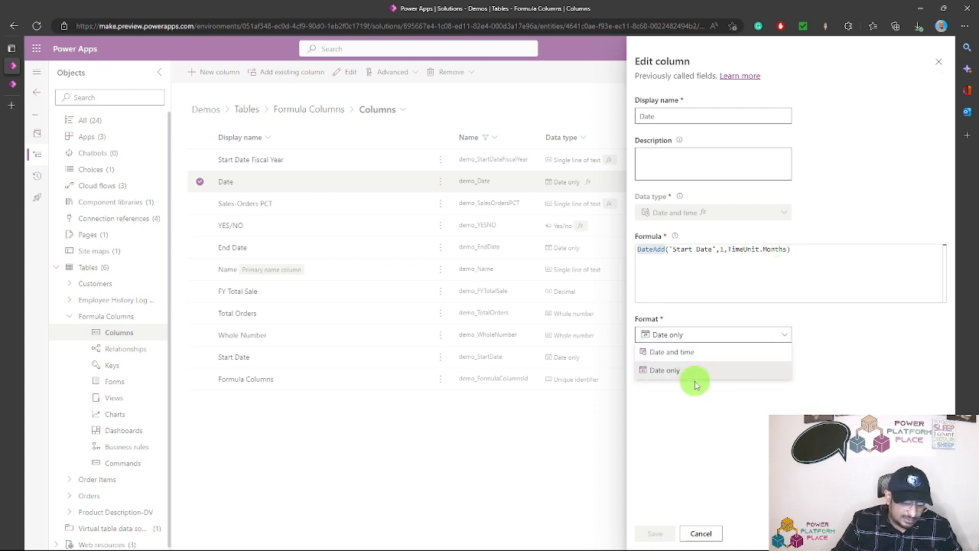
pyautogui.click(809, 257)
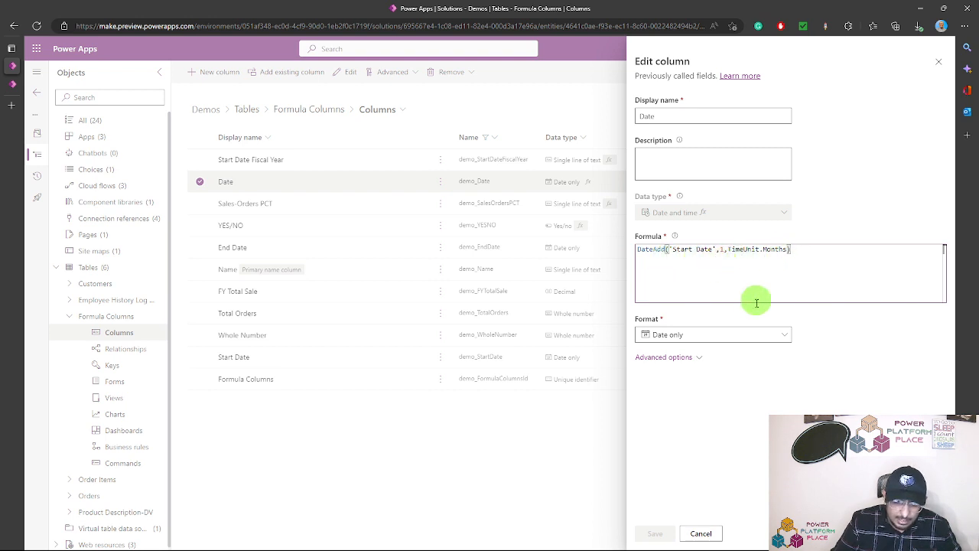
pyautogui.click(703, 340)
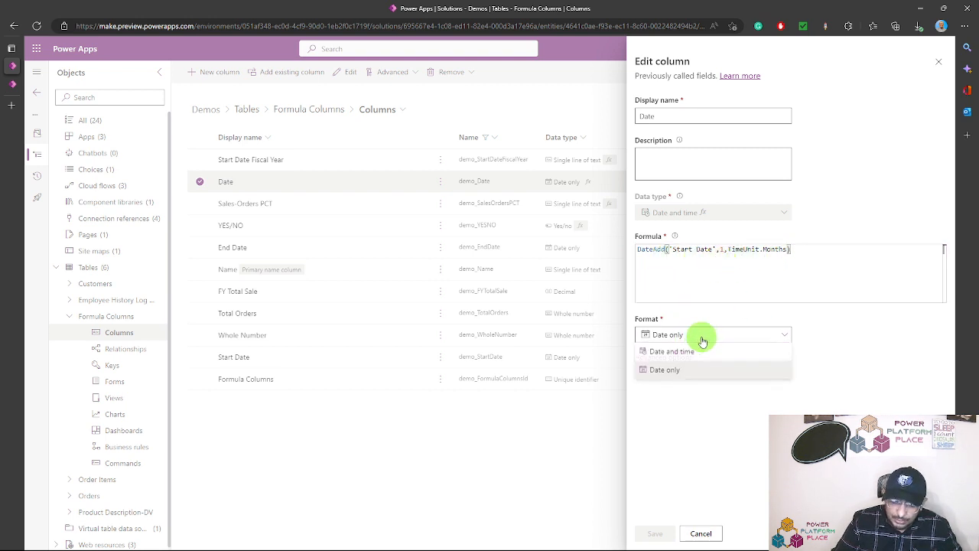
pyautogui.click(822, 339)
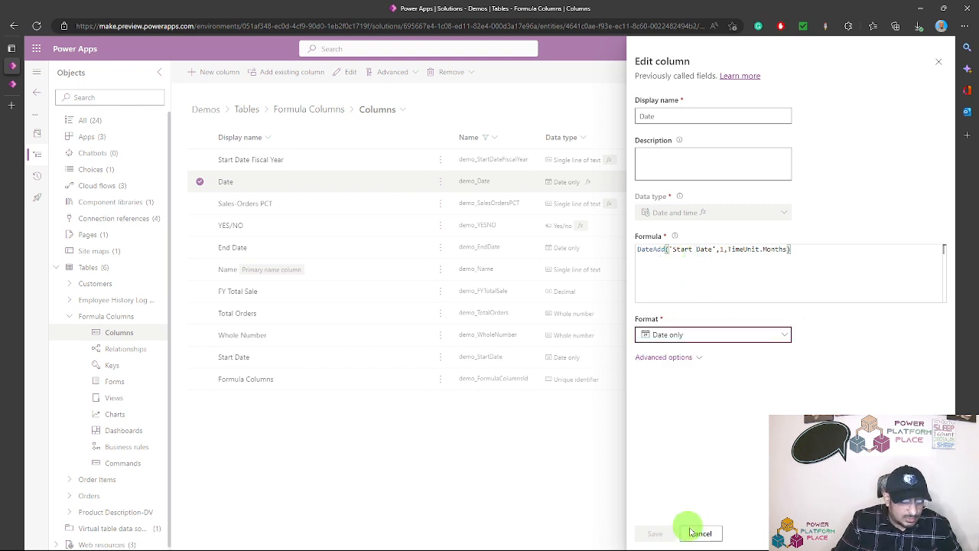
pyautogui.click(17, 84)
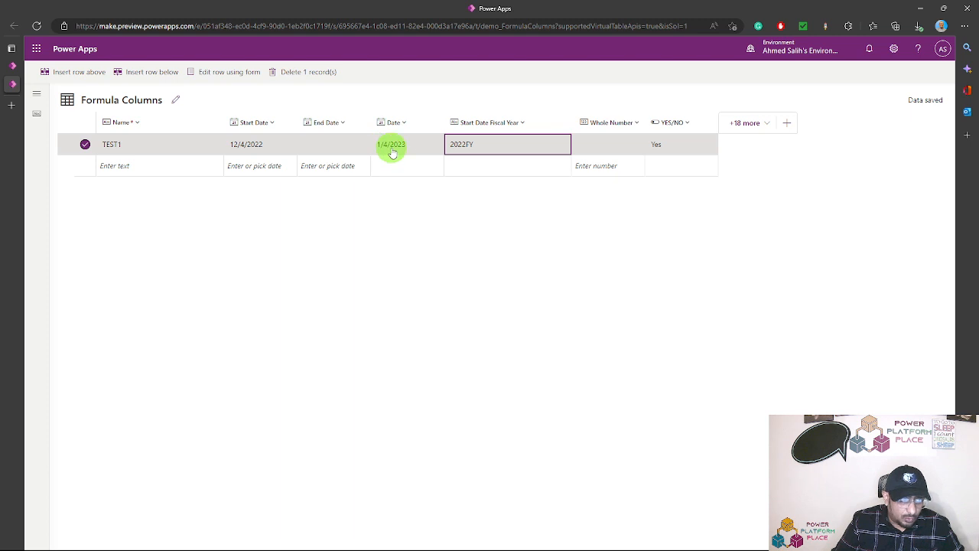
pyautogui.click(6, 69)
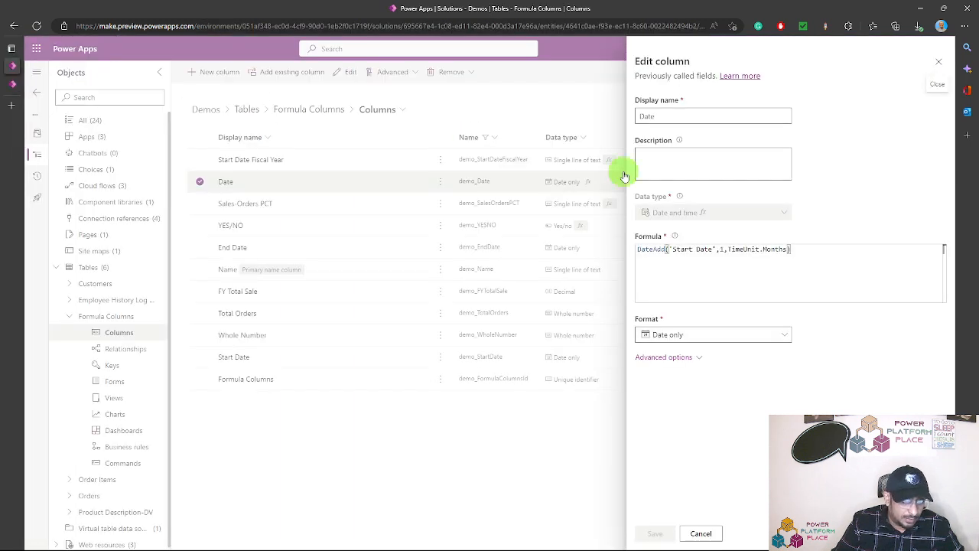
# Set the unit in the Date column's DateAdd formula to TimeUnit.Years and save the column
pyautogui.doubleClick(785, 250)
pyautogui.moveTo(752, 249); pyautogui.dragTo(731, 250)
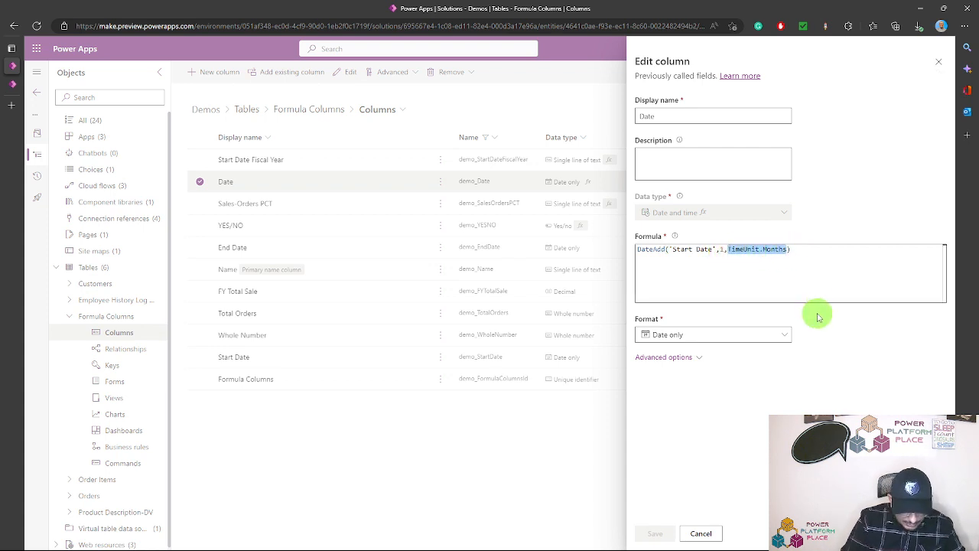
pyautogui.press('BackSpace')
pyautogui.write('time')
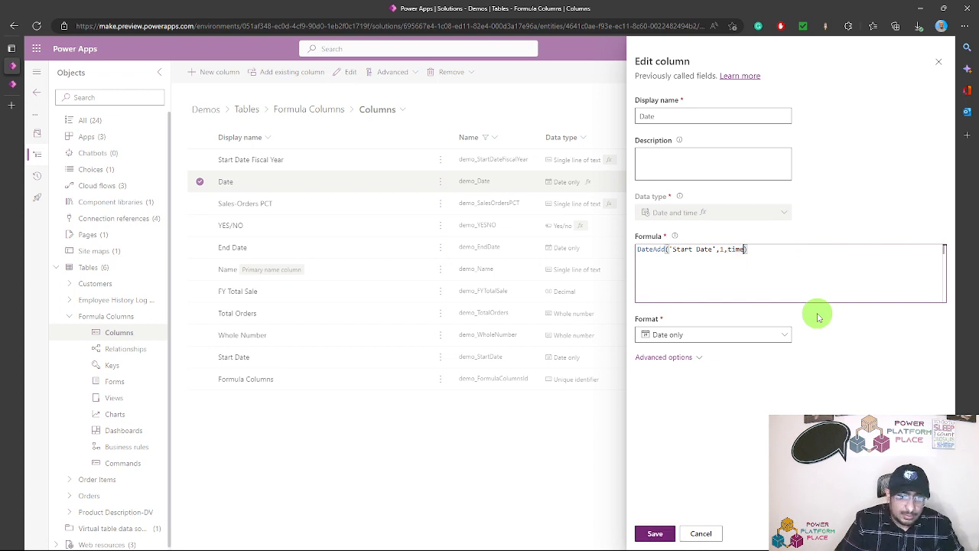
pyautogui.press('Down')
pyautogui.press('Down')
pyautogui.press('Down')
pyautogui.press('Down')
pyautogui.press('Down')
pyautogui.press('Down')
pyautogui.press('Down')
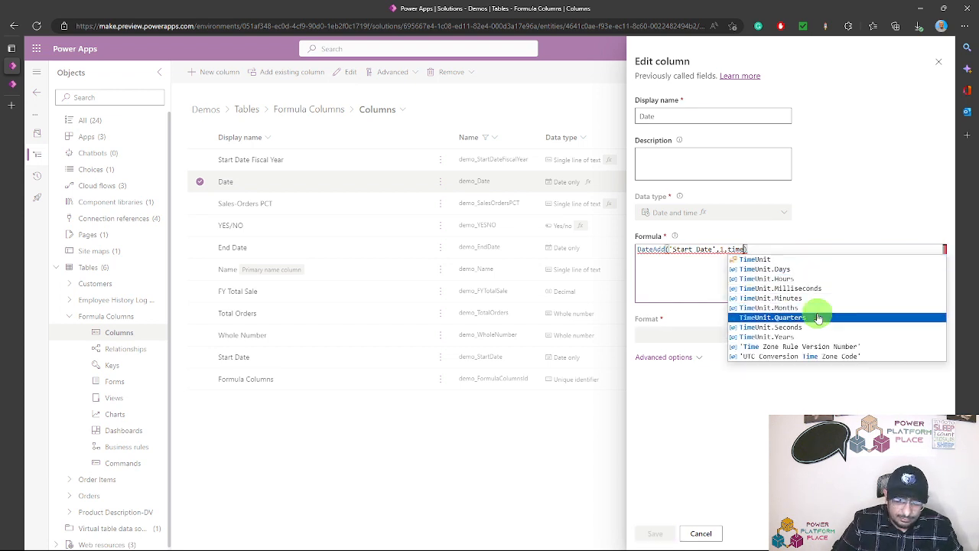
pyautogui.press('Tab')
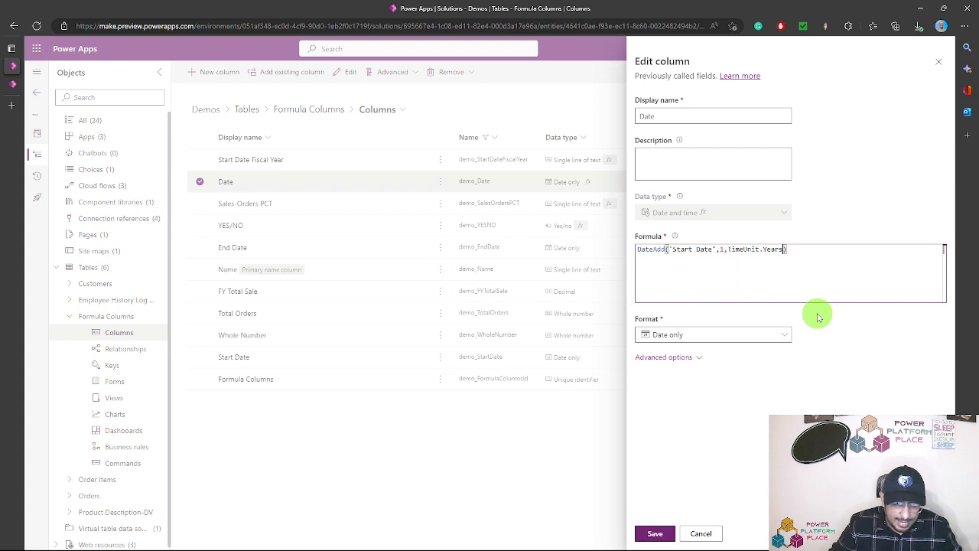
pyautogui.click(655, 535)
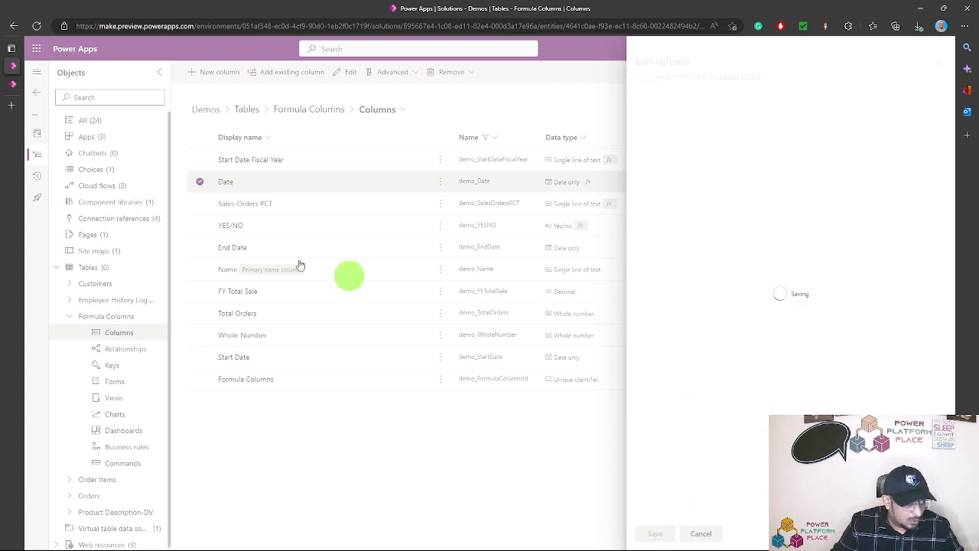
# Deselect the TEST1 row and refresh the Formula Columns data to check its Date, and return to the column list
pyautogui.moveTo(18, 86)
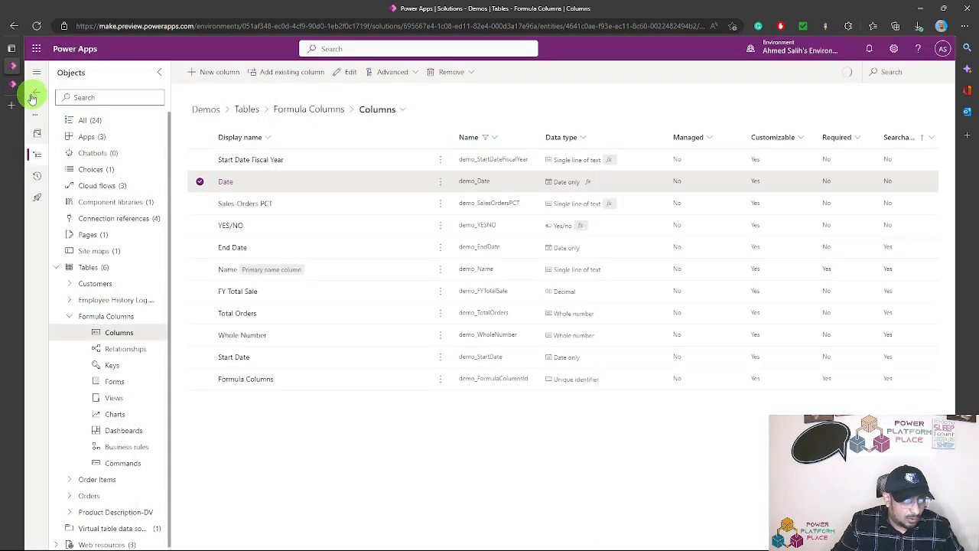
pyautogui.click(13, 85)
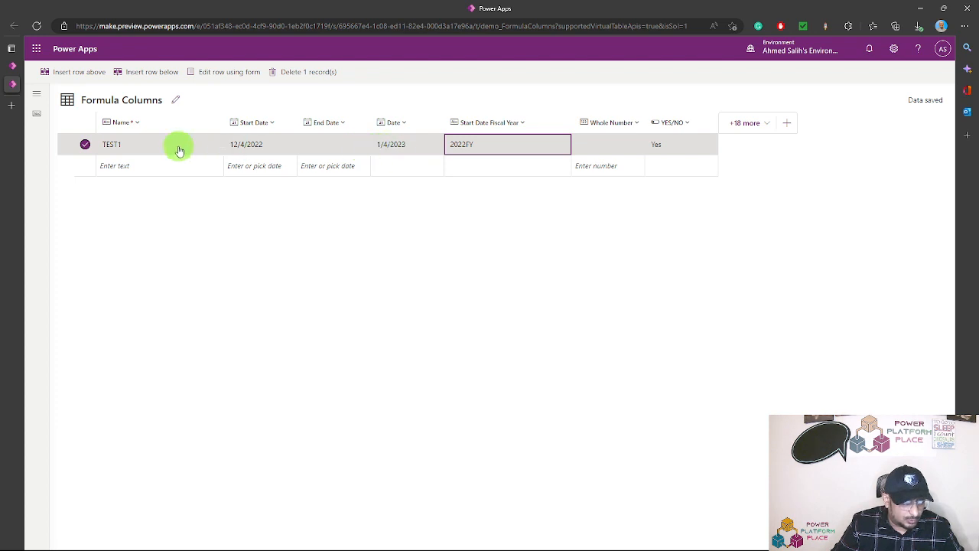
pyautogui.click(85, 143)
pyautogui.click(191, 72)
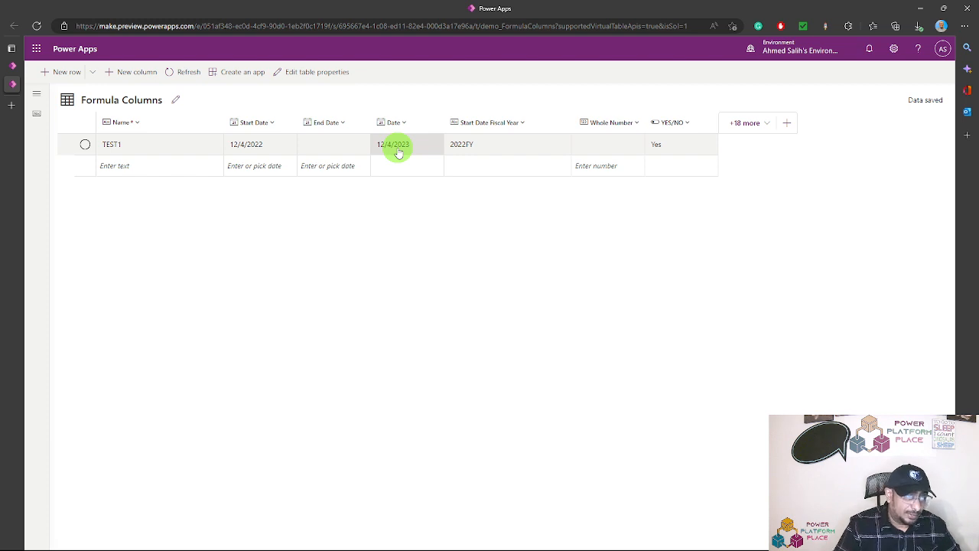
pyautogui.click(18, 67)
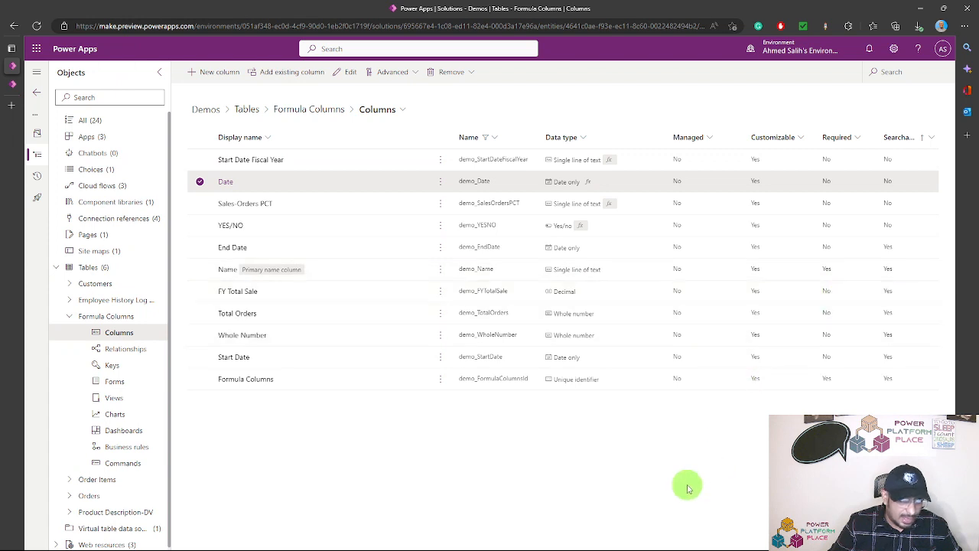
# Deselect Date, open the Sales-Orders PCT column to review its Concatenate formula and available formats, and switch to the Formula Columns table data
pyautogui.click(199, 181)
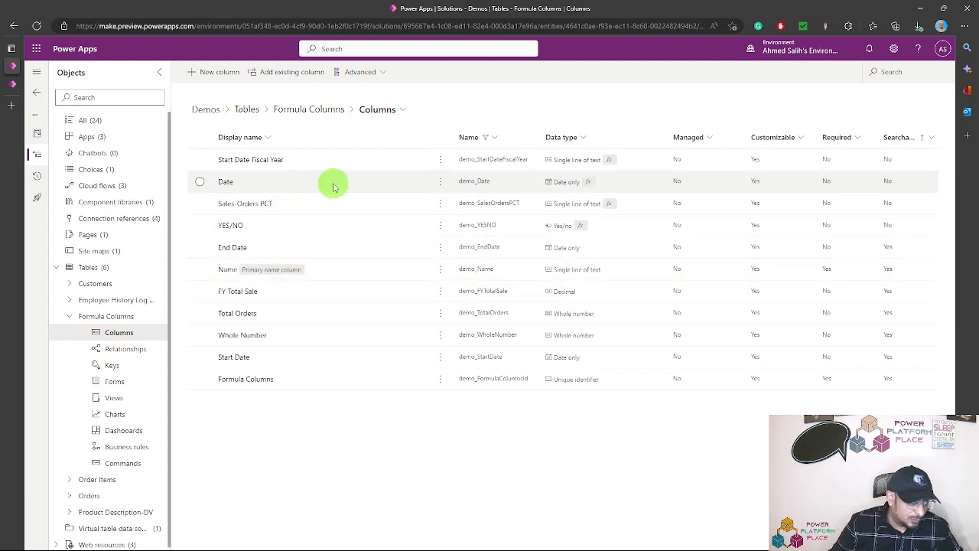
pyautogui.click(243, 205)
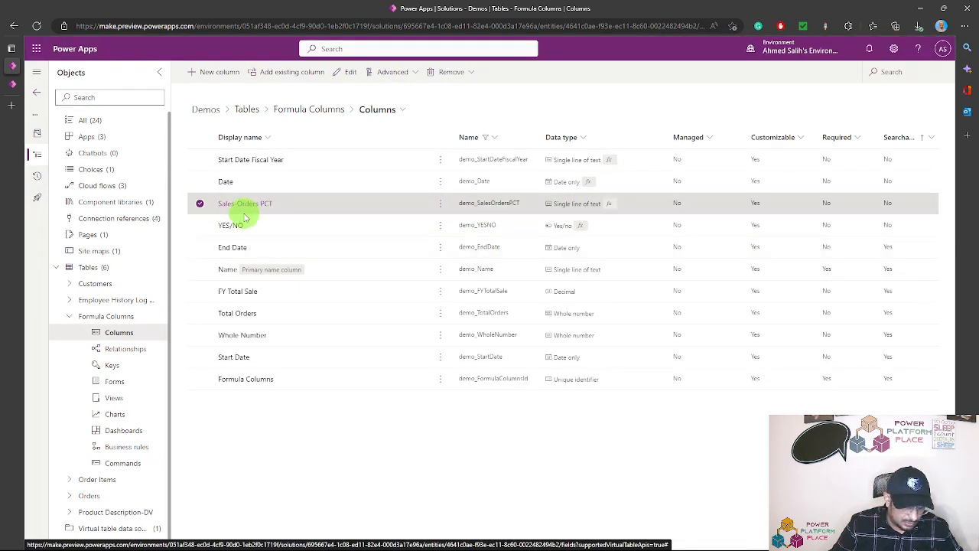
pyautogui.click(246, 204)
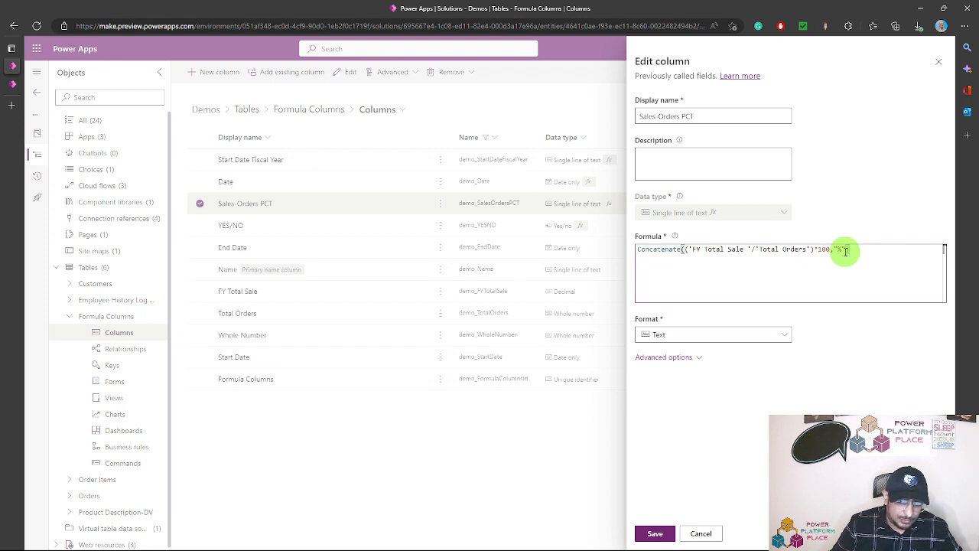
pyautogui.write(')')
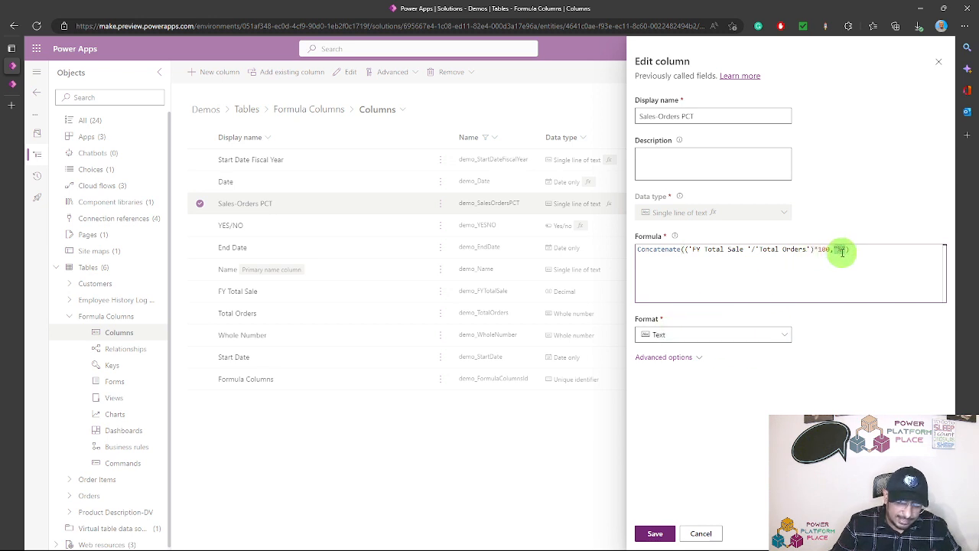
pyautogui.click(780, 335)
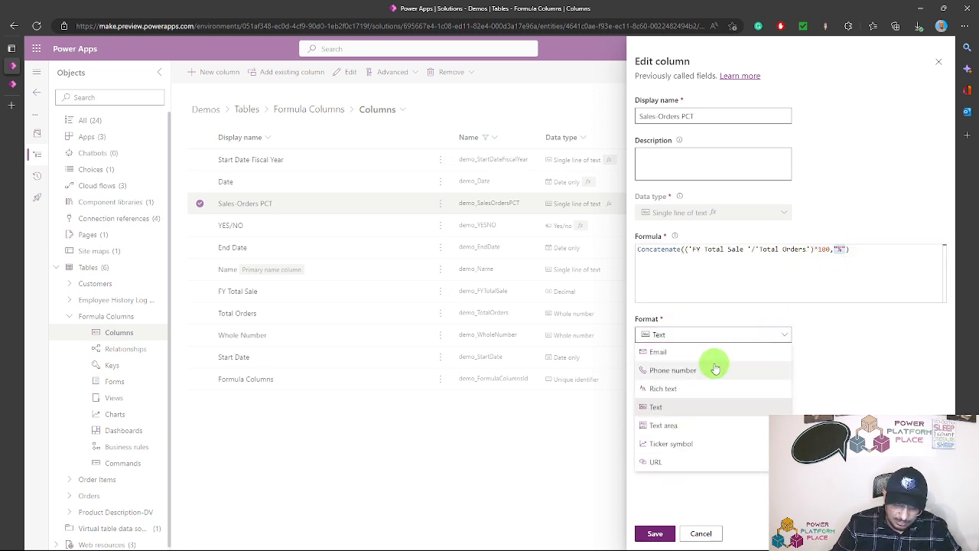
pyautogui.click(821, 339)
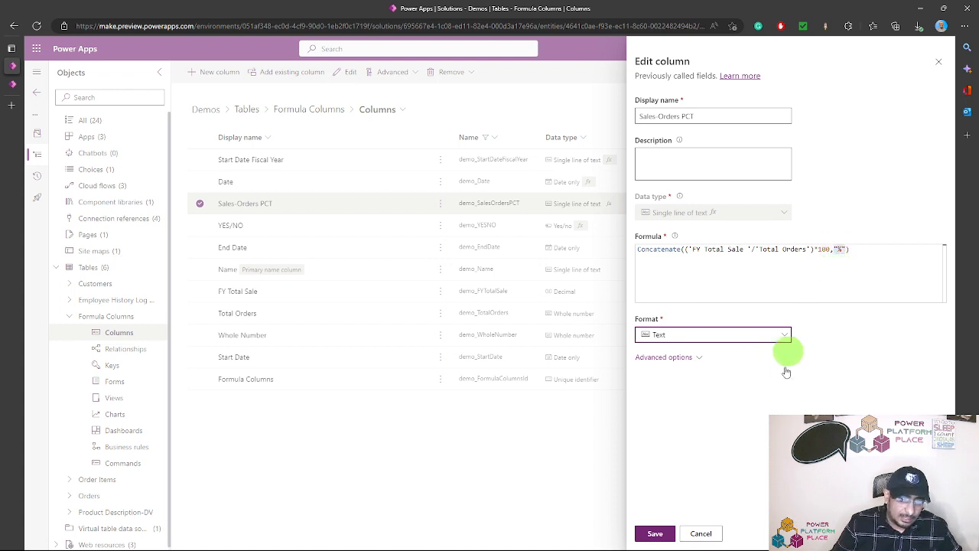
pyautogui.click(13, 84)
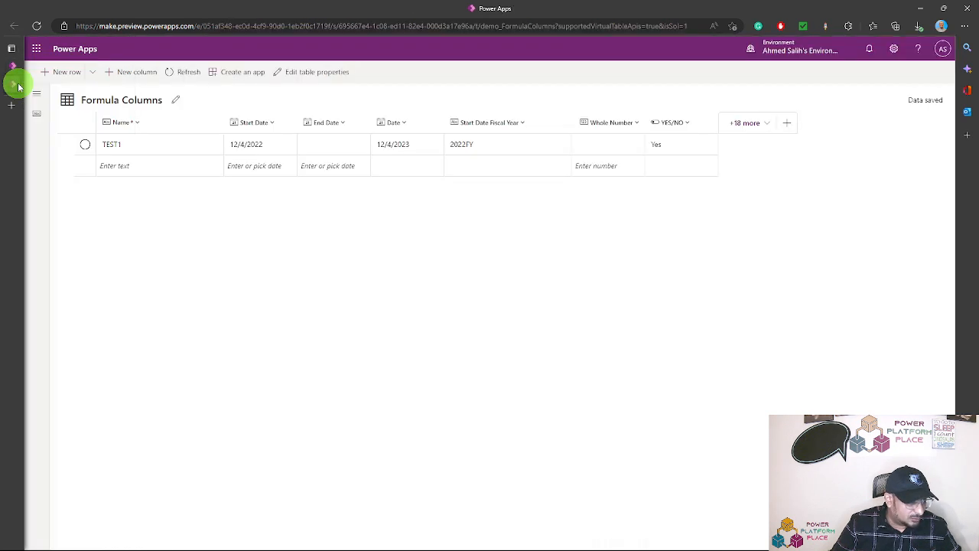
pyautogui.click(768, 125)
pyautogui.scroll(-2, 682, 339)
pyautogui.scroll(-5, 682, 346)
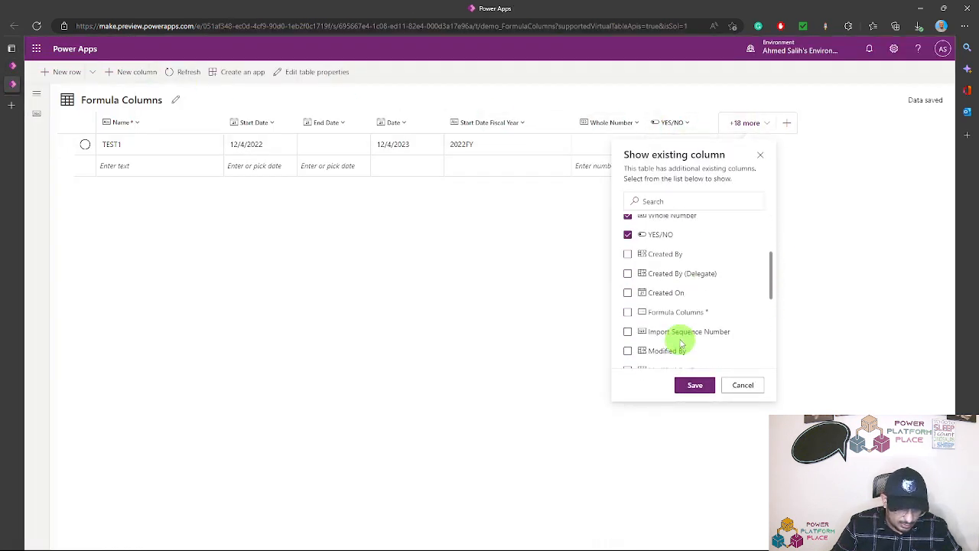
pyautogui.scroll(-1, 708, 327)
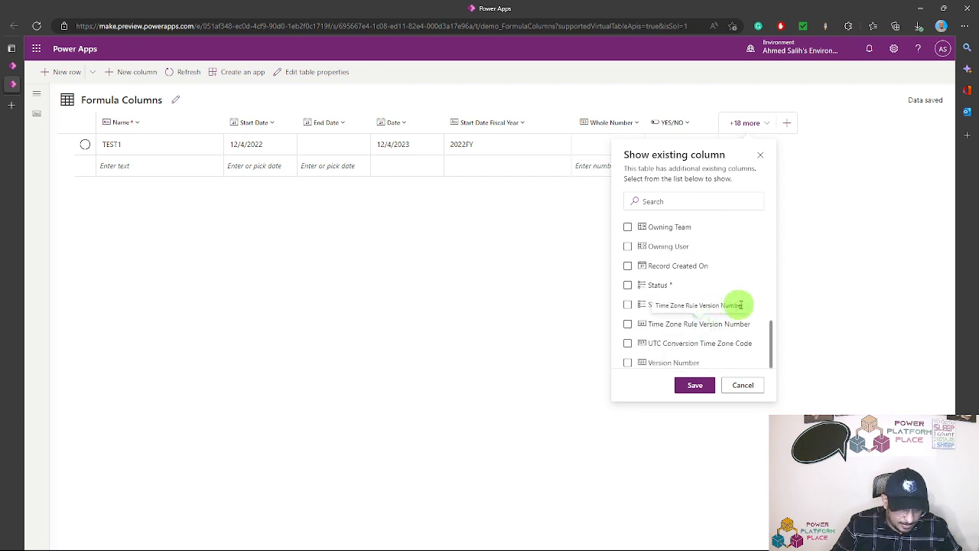
pyautogui.moveTo(770, 328); pyautogui.dragTo(772, 280)
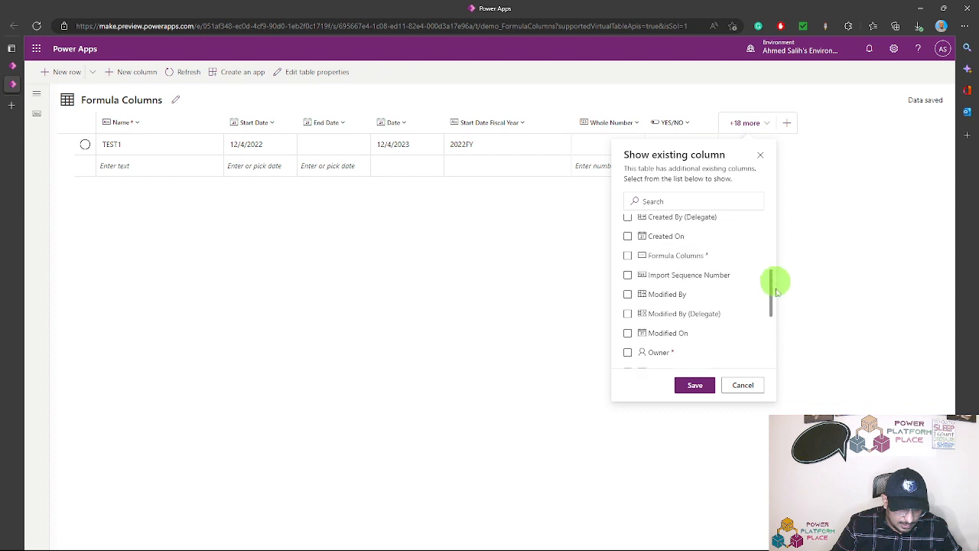
pyautogui.click(747, 384)
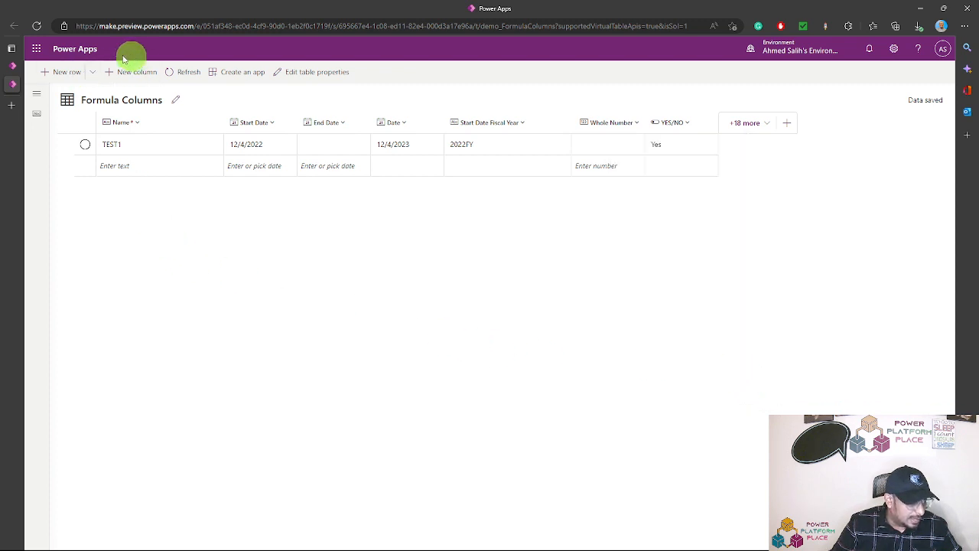
# Reload the table, show the FY Total Sale, Total Orders and Sales-Orders PCT columns, and narrow Name and Start Date Fiscal Year to fit them
pyautogui.click(37, 26)
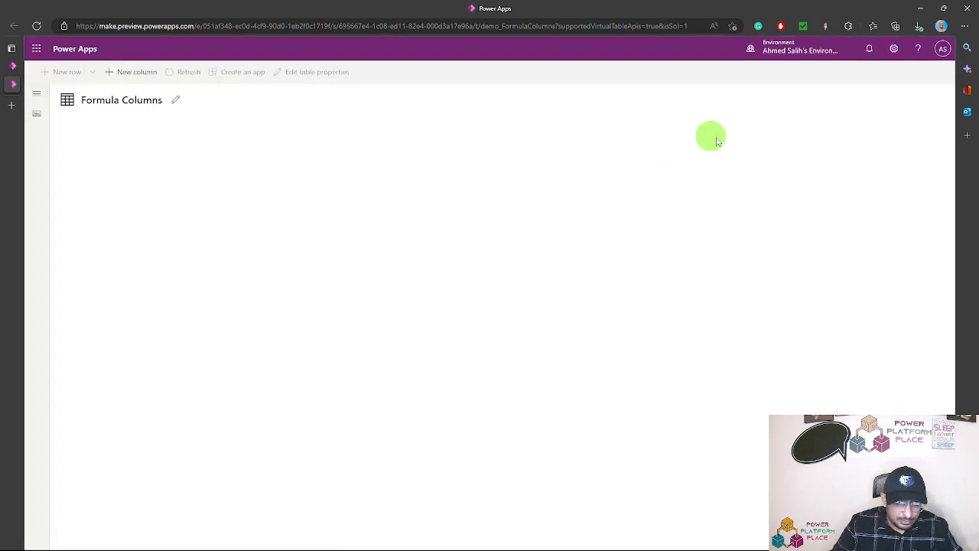
pyautogui.click(758, 124)
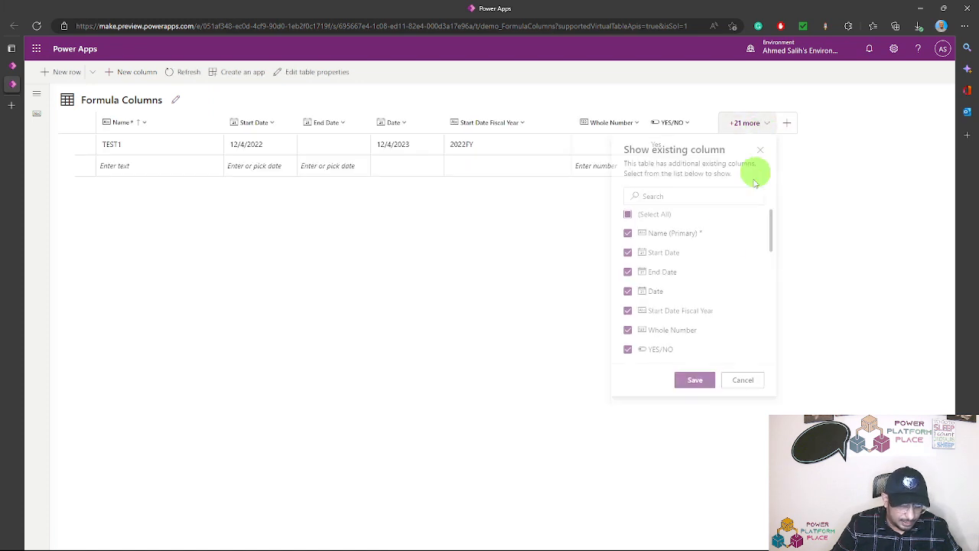
pyautogui.scroll(-2, 717, 307)
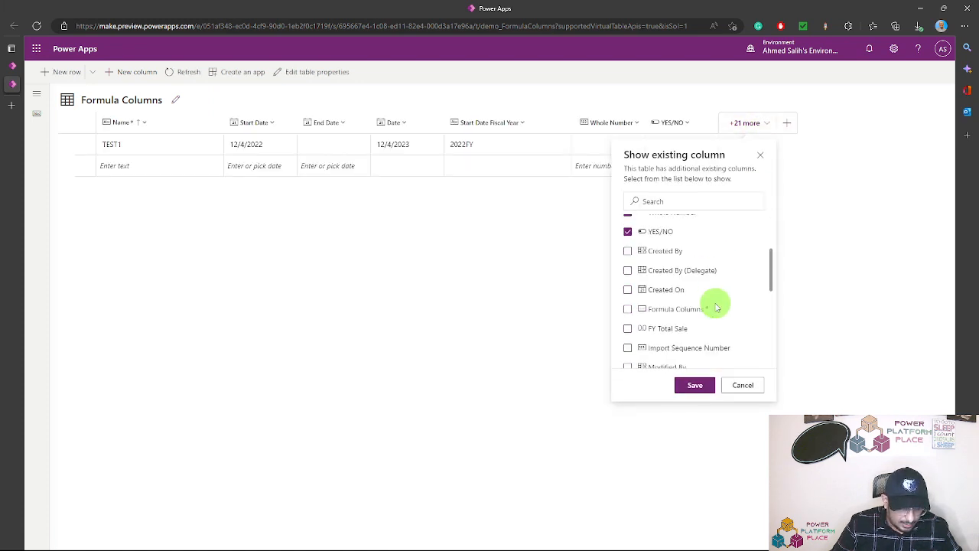
pyautogui.click(627, 328)
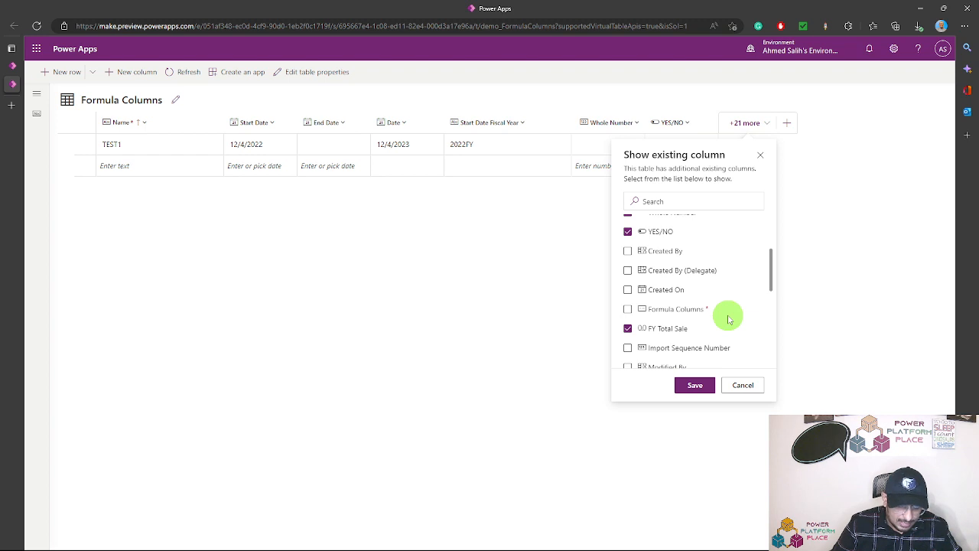
pyautogui.scroll(-5, 728, 320)
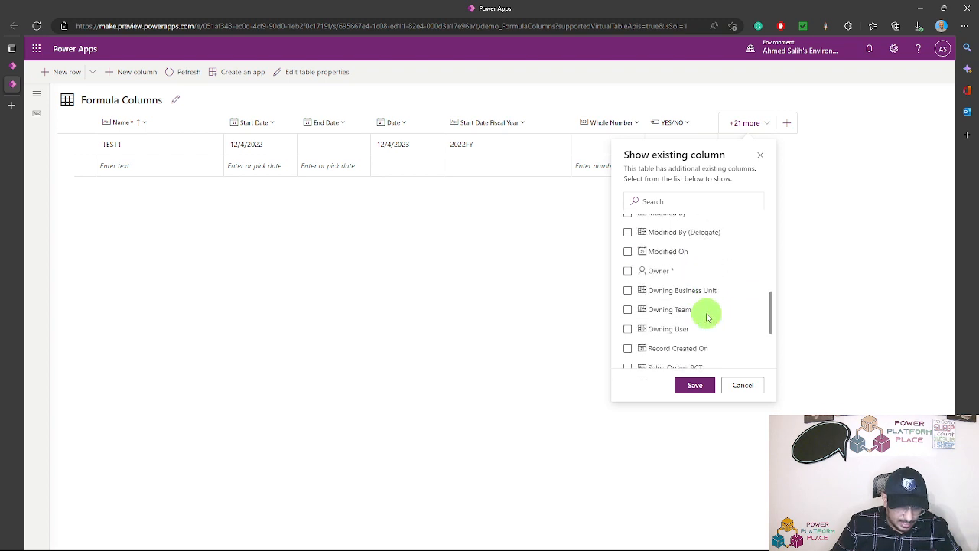
pyautogui.scroll(-3, 708, 316)
pyautogui.click(628, 276)
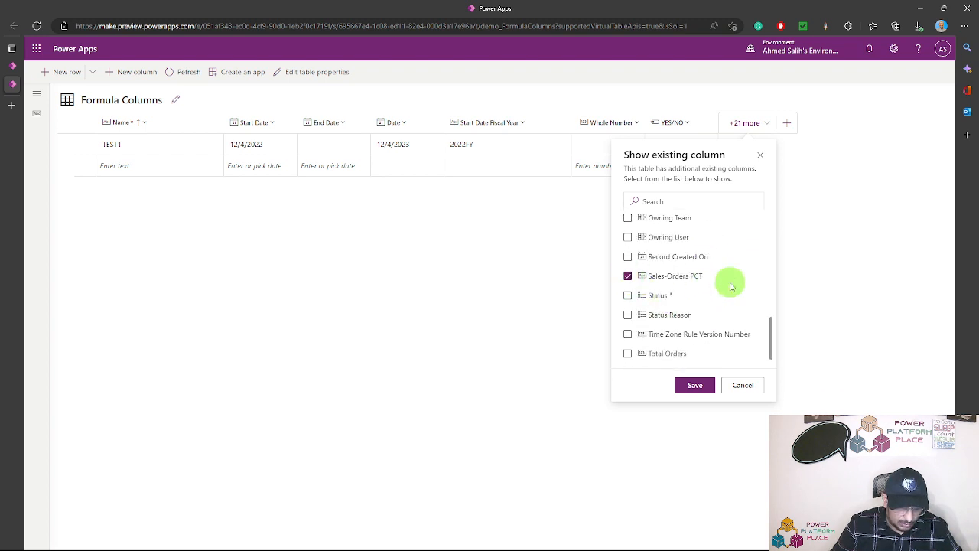
pyautogui.scroll(-1, 729, 283)
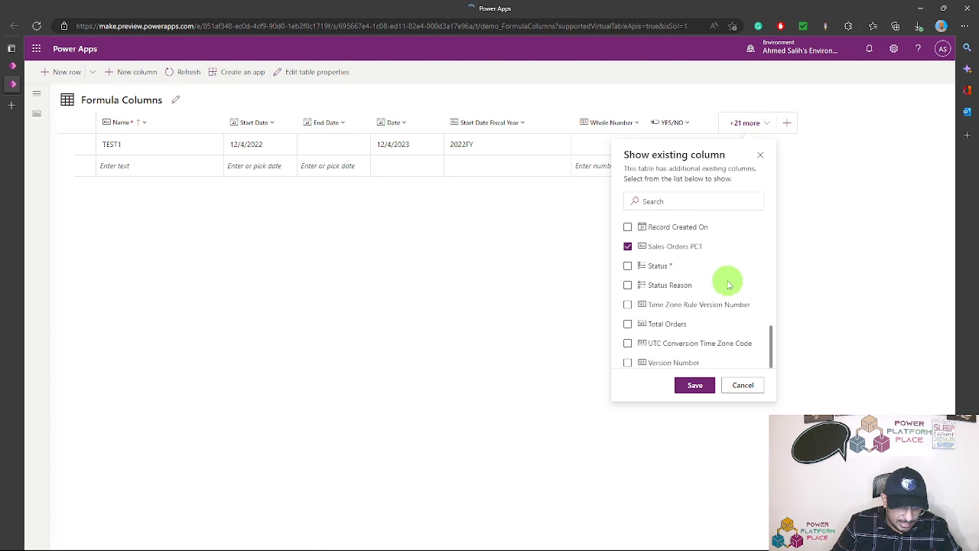
pyautogui.click(629, 247)
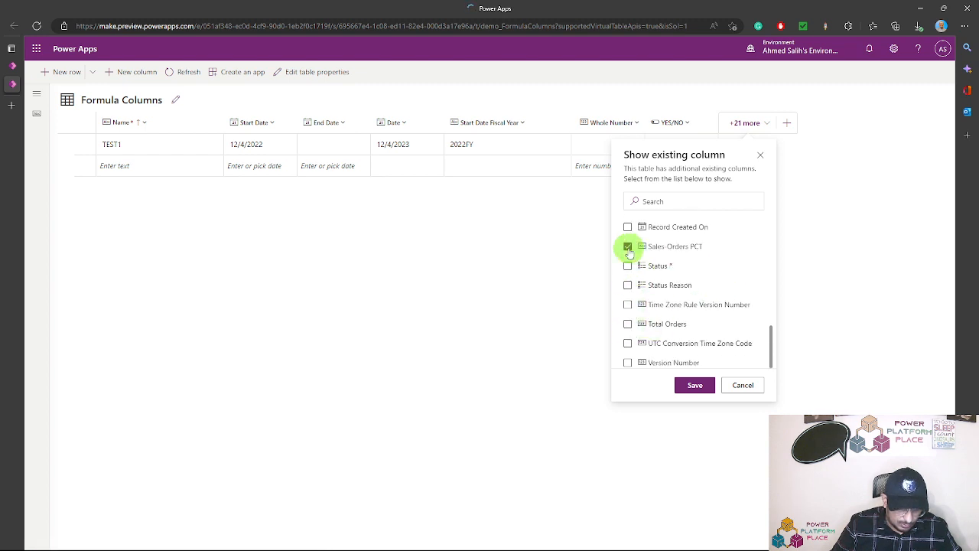
pyautogui.click(628, 325)
pyautogui.click(628, 247)
pyautogui.click(711, 385)
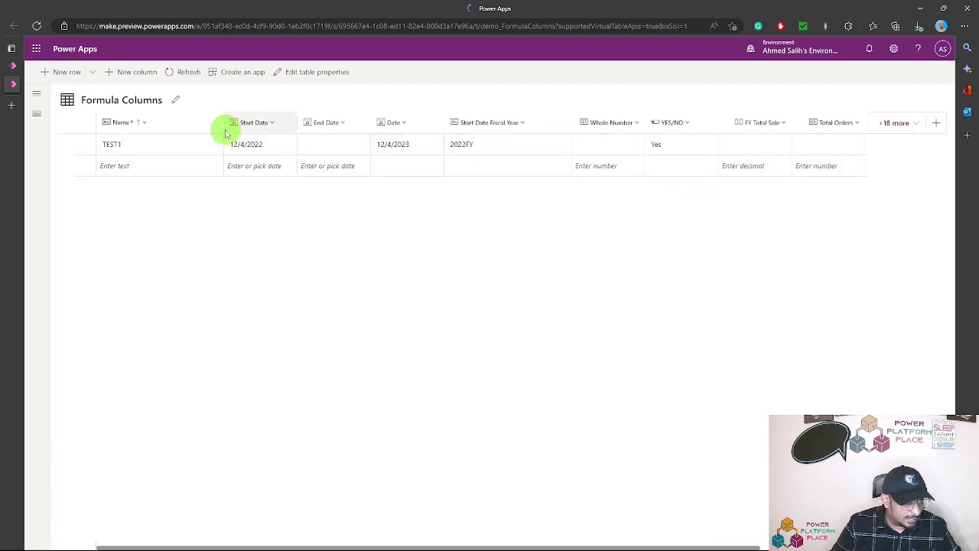
pyautogui.moveTo(214, 128); pyautogui.dragTo(162, 127)
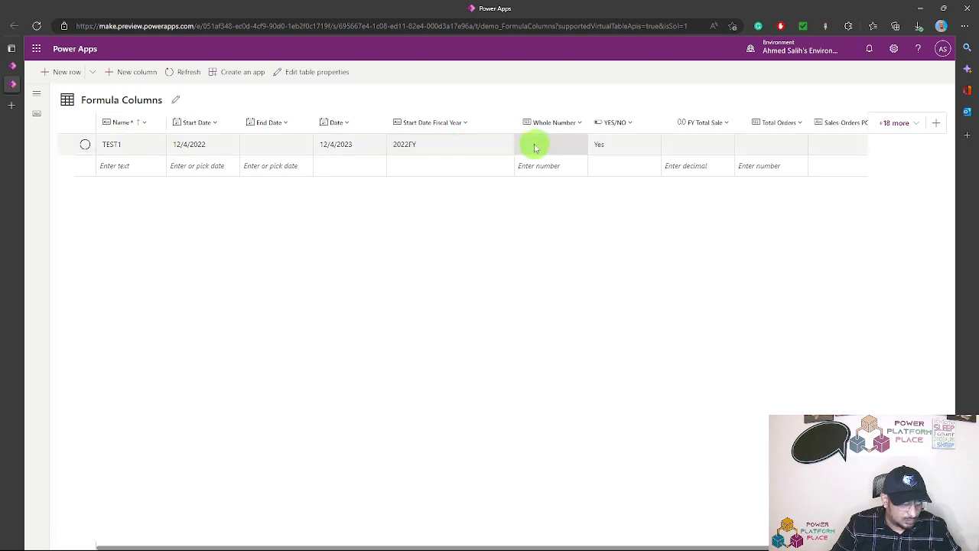
pyautogui.moveTo(514, 125); pyautogui.dragTo(474, 124)
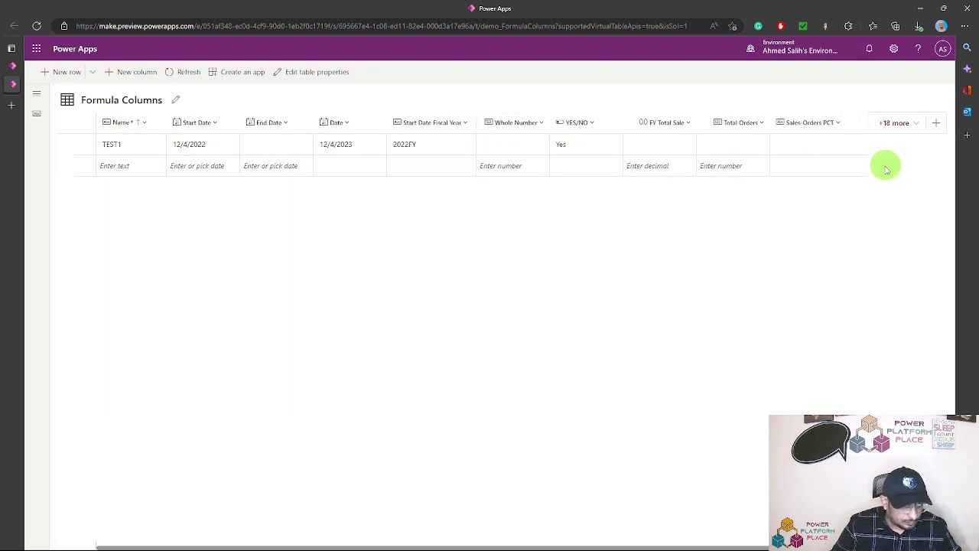
# Set the TEST1 row's FY Total Sale to 5000 and its Total Orders to 700
pyautogui.click(680, 146)
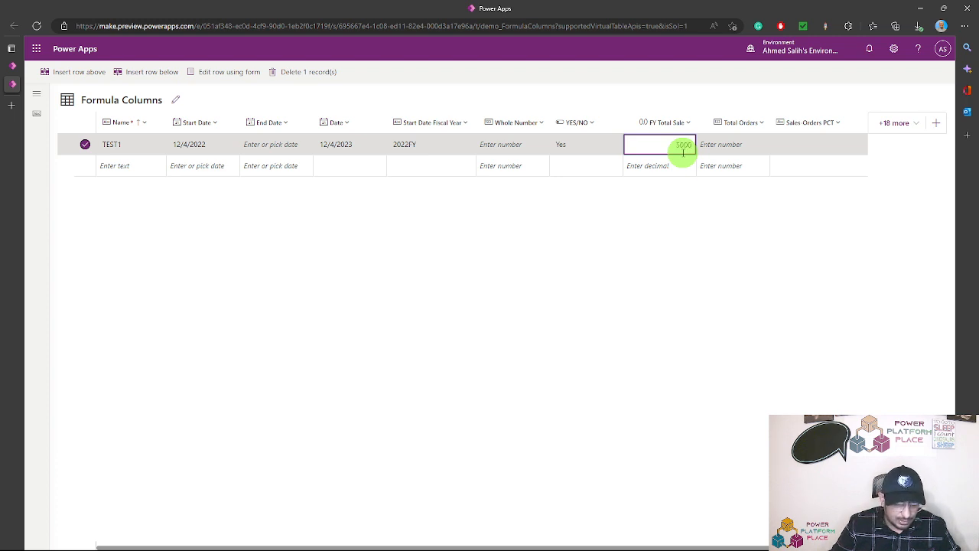
pyautogui.click(735, 146)
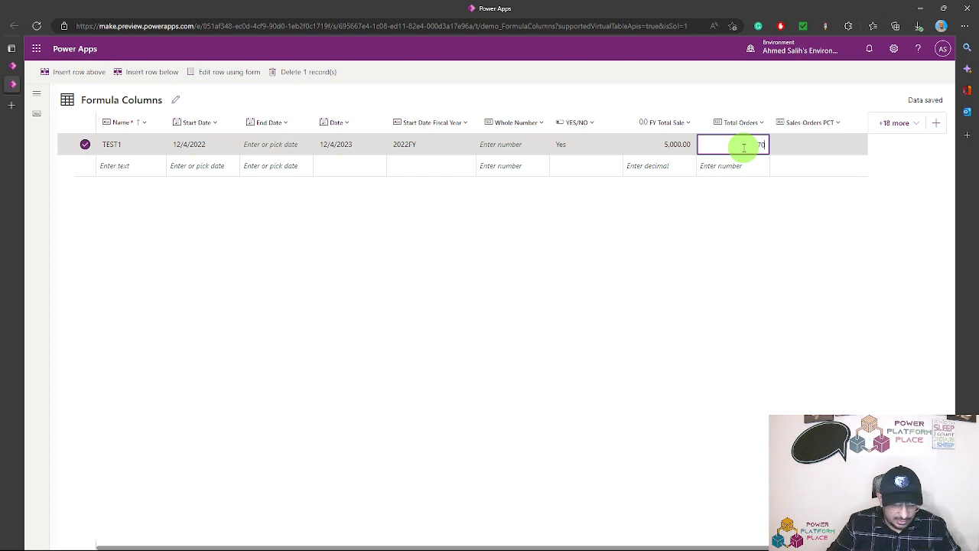
pyautogui.click(854, 145)
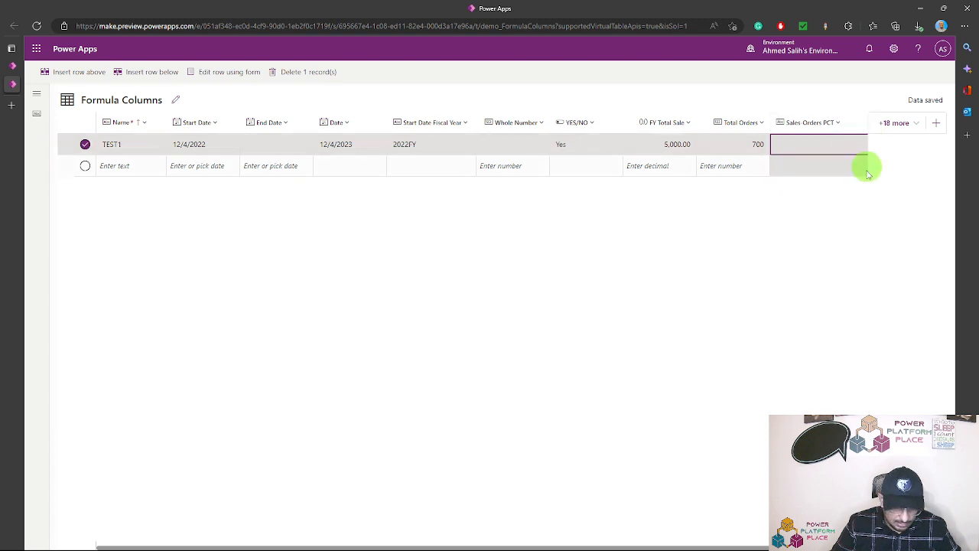
# Check the TEST1 row's Sales-Orders PCT cell against its FY Total Sale and Total Orders values
pyautogui.press('Right')
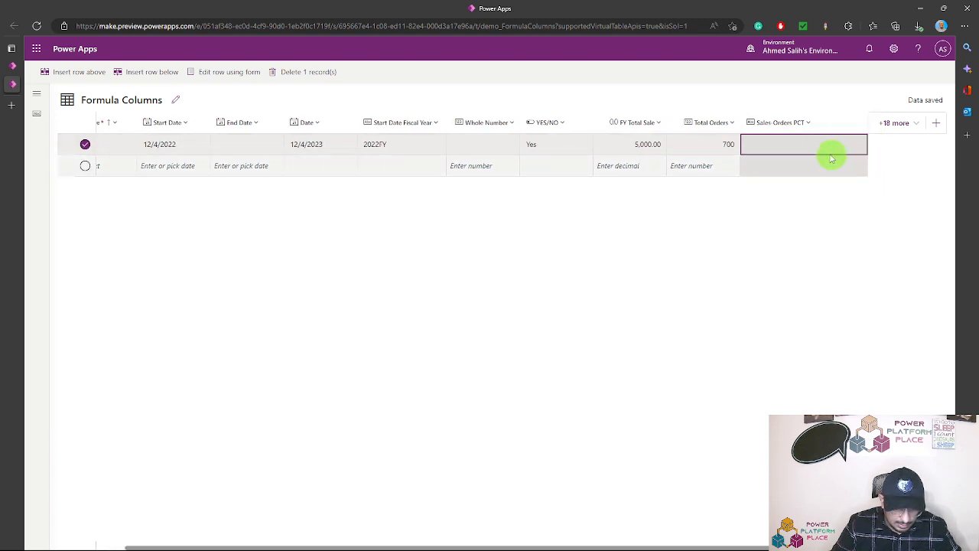
pyautogui.click(725, 151)
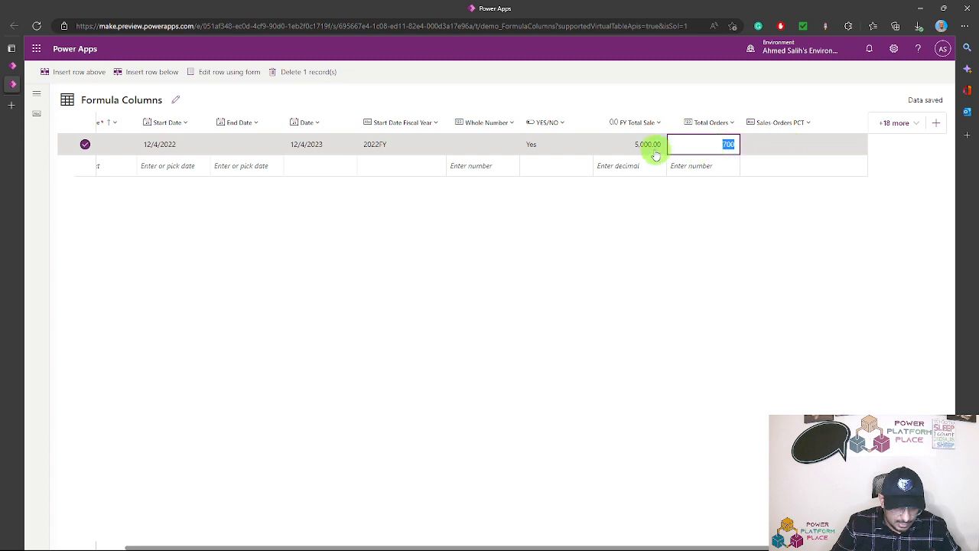
pyautogui.click(651, 146)
pyautogui.click(707, 145)
pyautogui.click(804, 145)
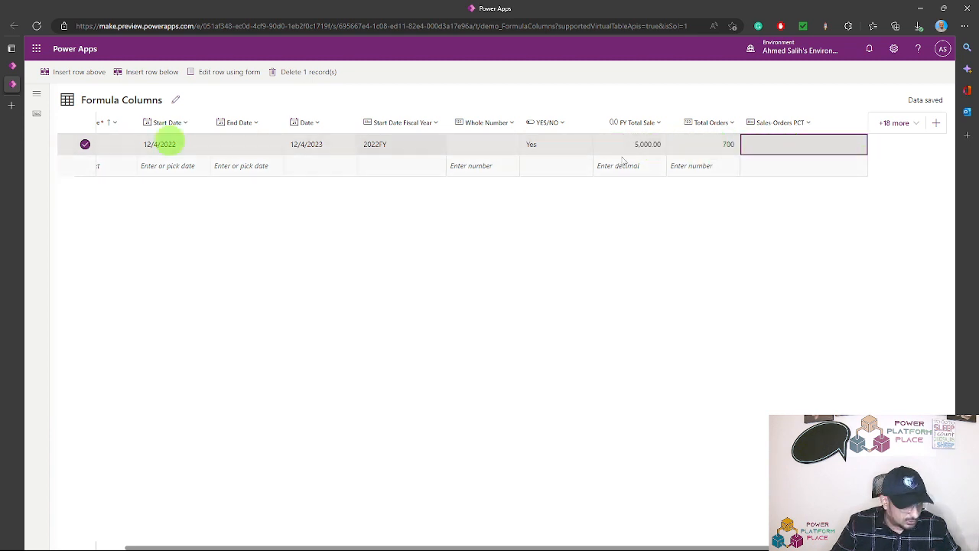
# Return to the Sales-Orders PCT column definition, check the end of its Concatenate formula and save the column
pyautogui.click(27, 73)
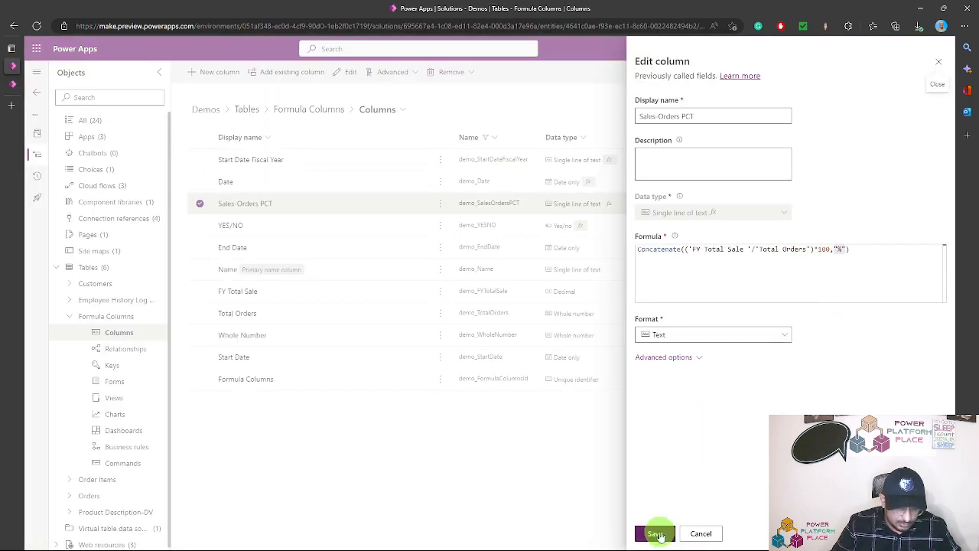
pyautogui.click(868, 249)
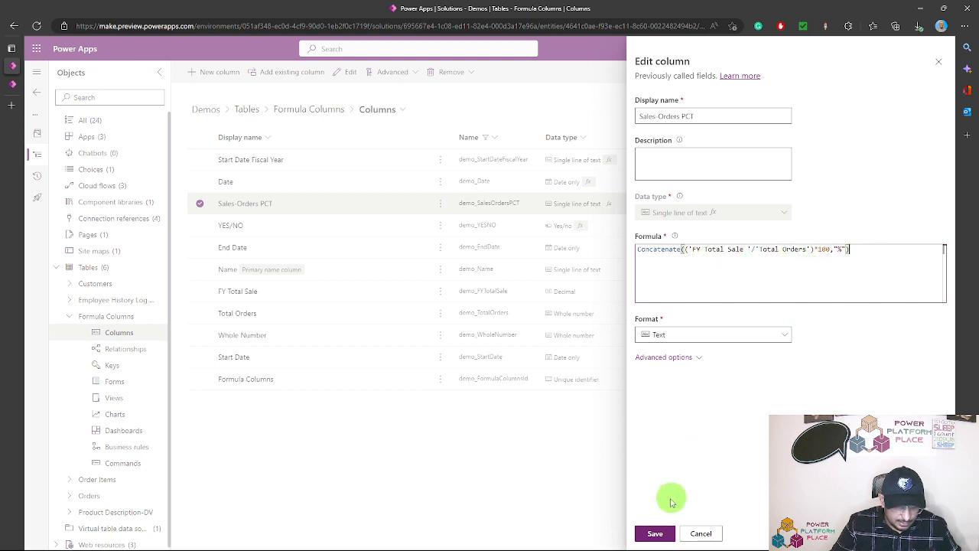
pyautogui.click(655, 534)
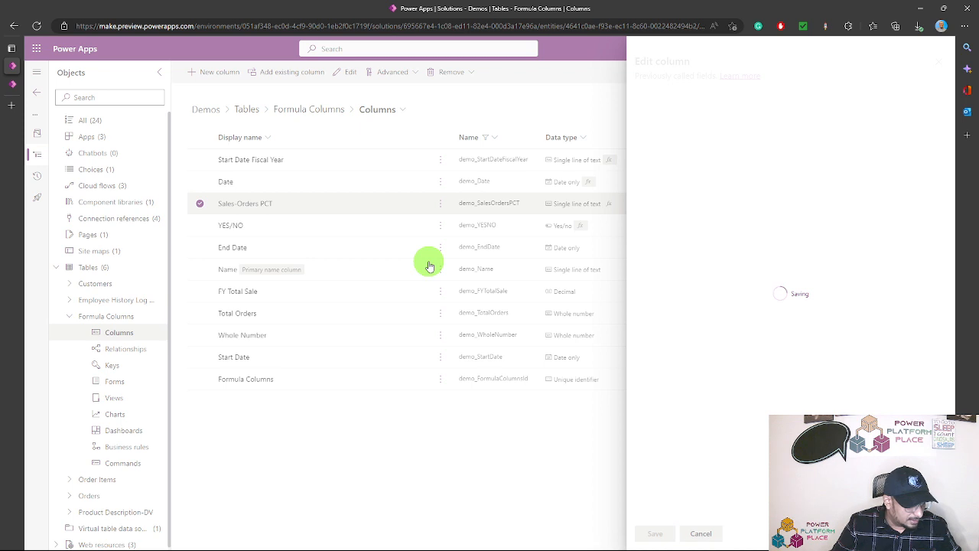
# Return to the Formula Columns table and check the TEST1 row's Sales-Orders PCT cell against its FY Total Sale and Total Orders
pyautogui.click(12, 83)
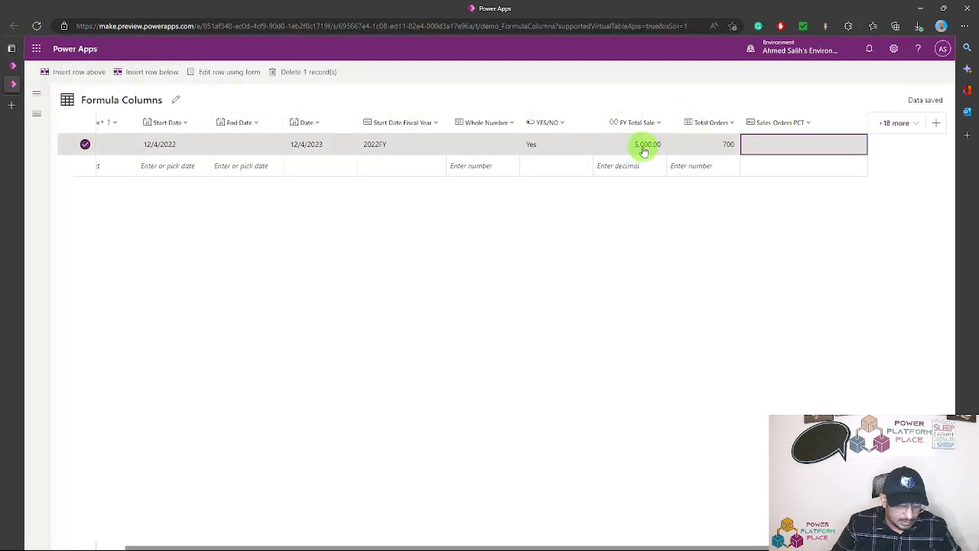
pyautogui.click(695, 146)
pyautogui.click(628, 148)
pyautogui.click(695, 146)
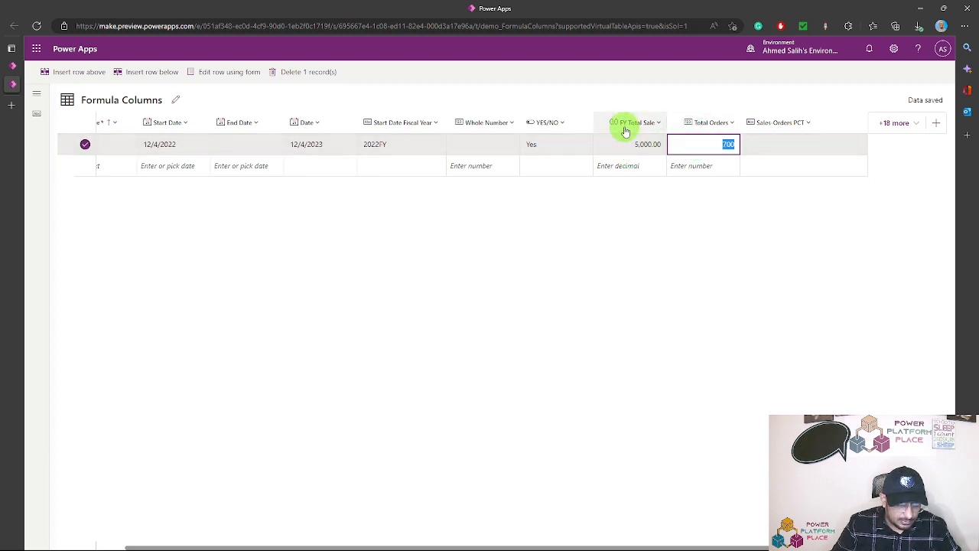
pyautogui.click(647, 145)
pyautogui.click(724, 149)
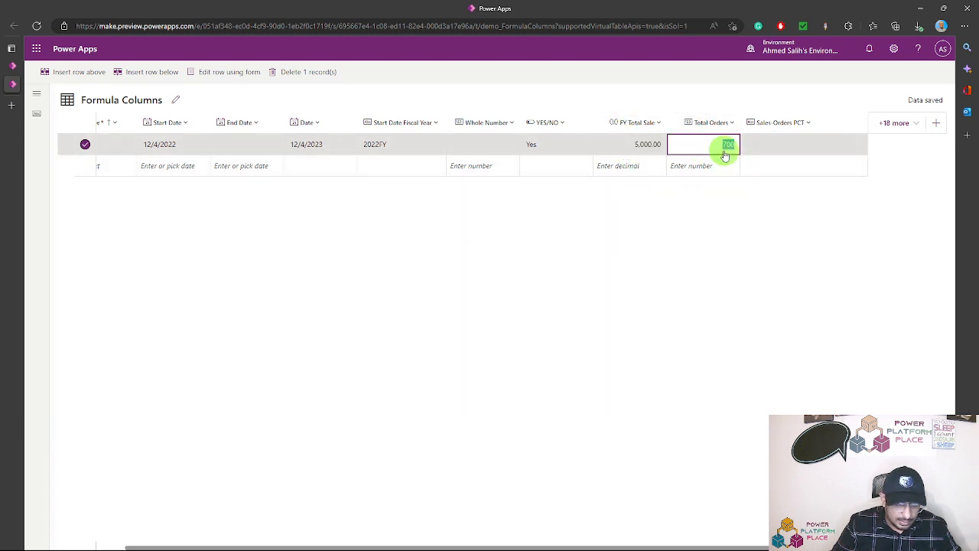
pyautogui.click(812, 147)
pyautogui.click(651, 150)
pyautogui.click(654, 151)
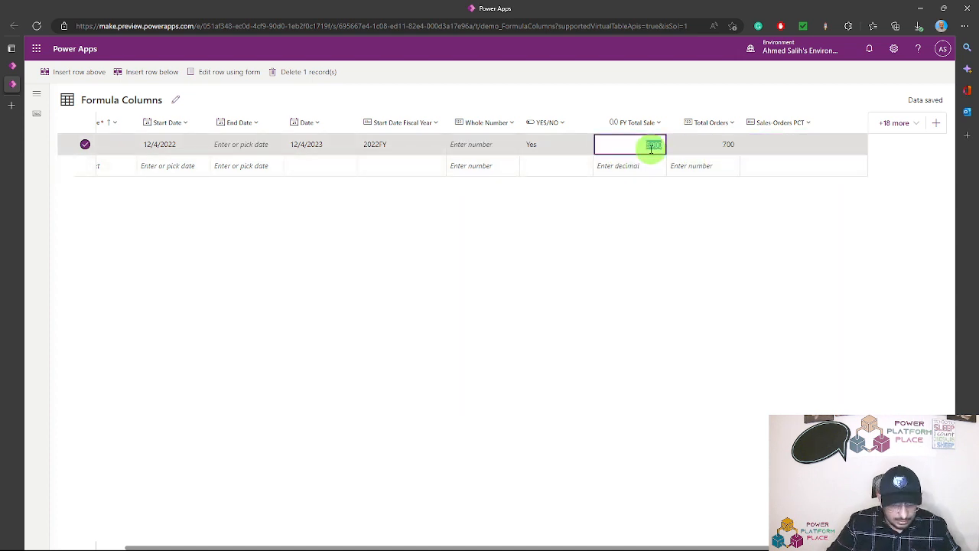
# Set the TEST1 row's Total Orders to 70 and hide the Sales-Orders PCT column from the table
pyautogui.click(719, 145)
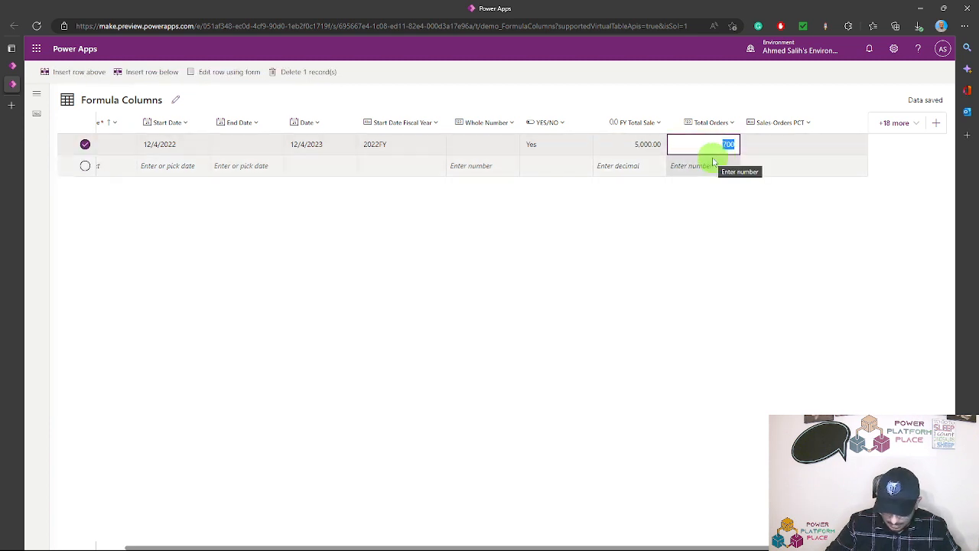
pyautogui.write('70')
pyautogui.click(804, 143)
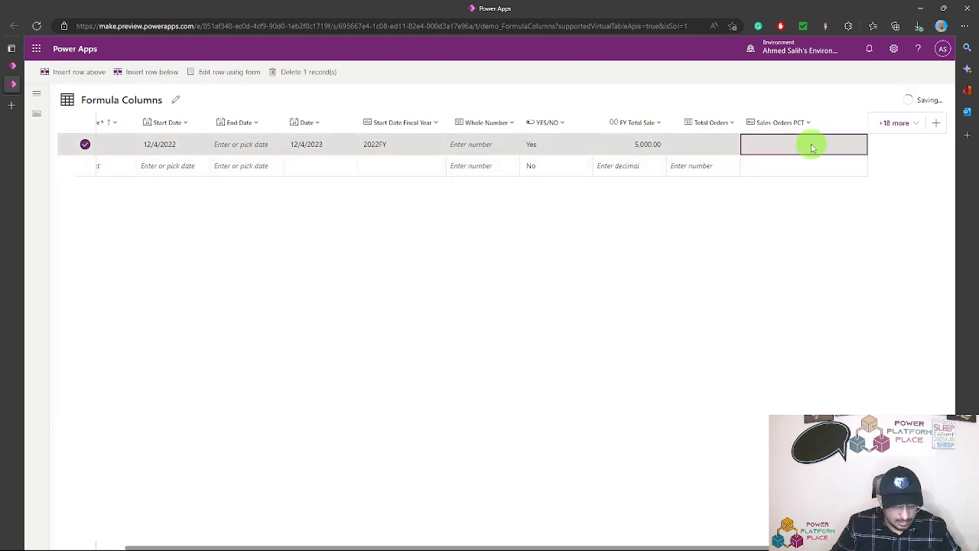
pyautogui.click(704, 151)
pyautogui.click(647, 147)
pyautogui.click(727, 145)
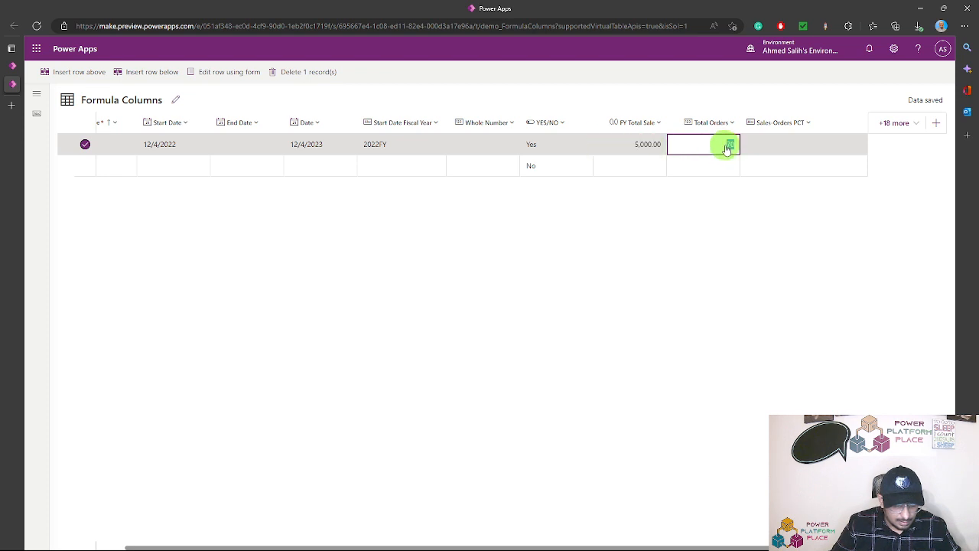
pyautogui.click(819, 148)
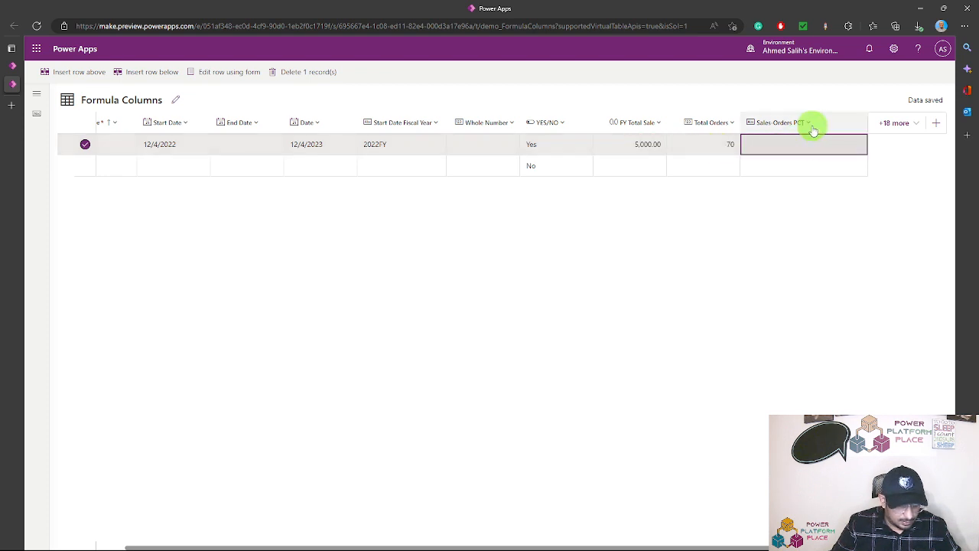
pyautogui.click(812, 124)
pyautogui.click(788, 159)
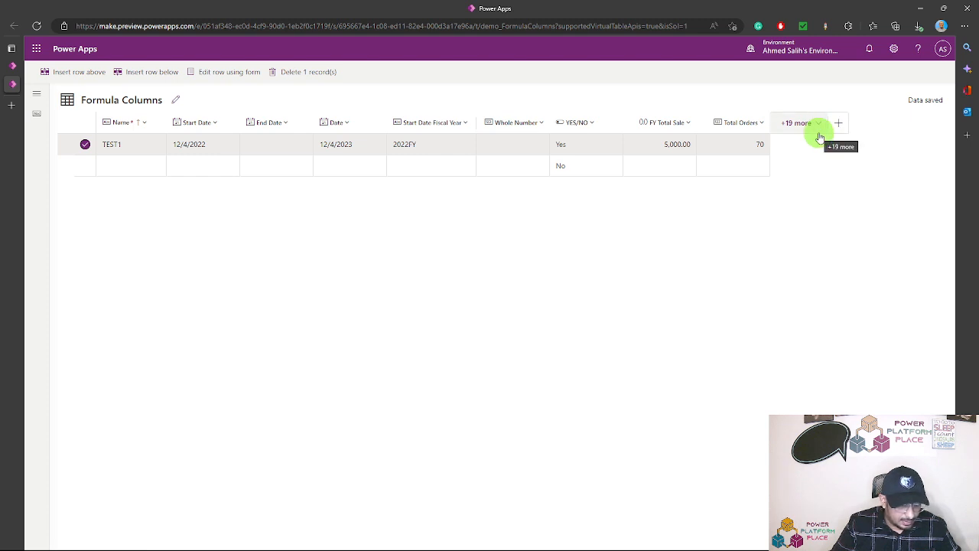
# Add a new row named TEST2 with an FY Total Sale of 1500 and Total Orders of 50
pyautogui.click(680, 166)
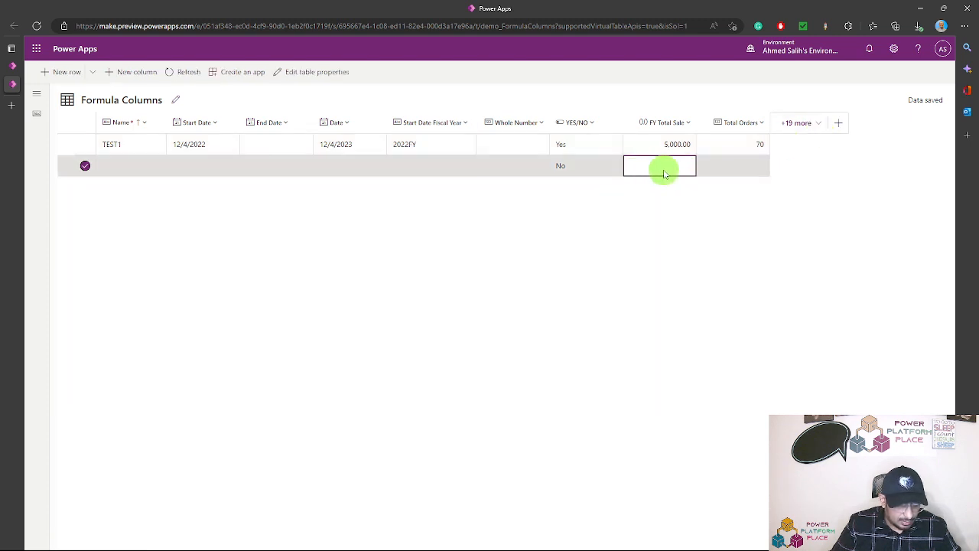
pyautogui.click(664, 174)
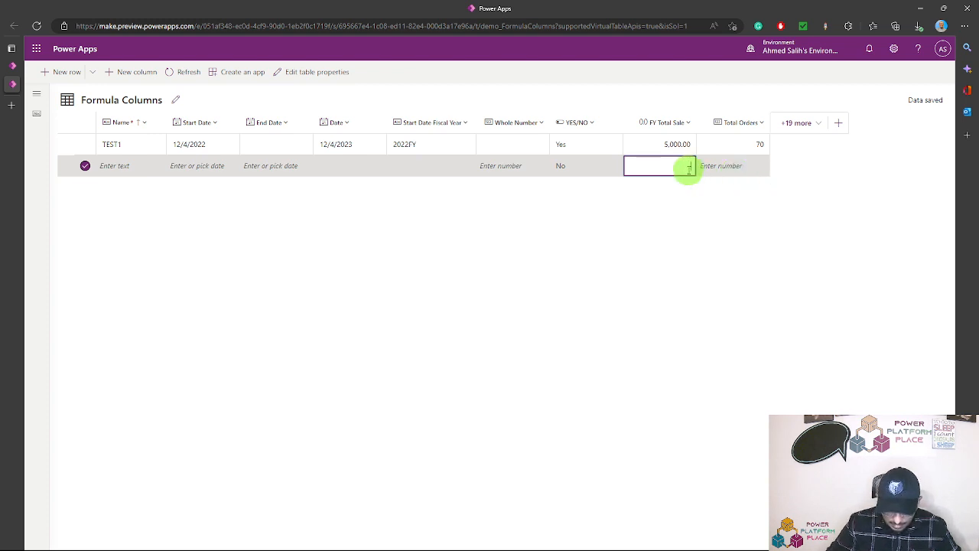
pyautogui.click(722, 164)
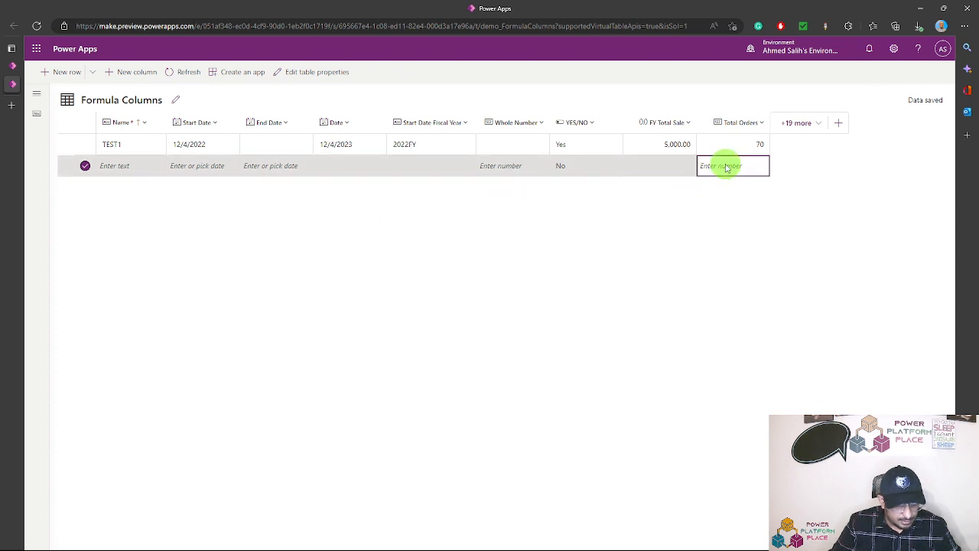
pyautogui.click(729, 166)
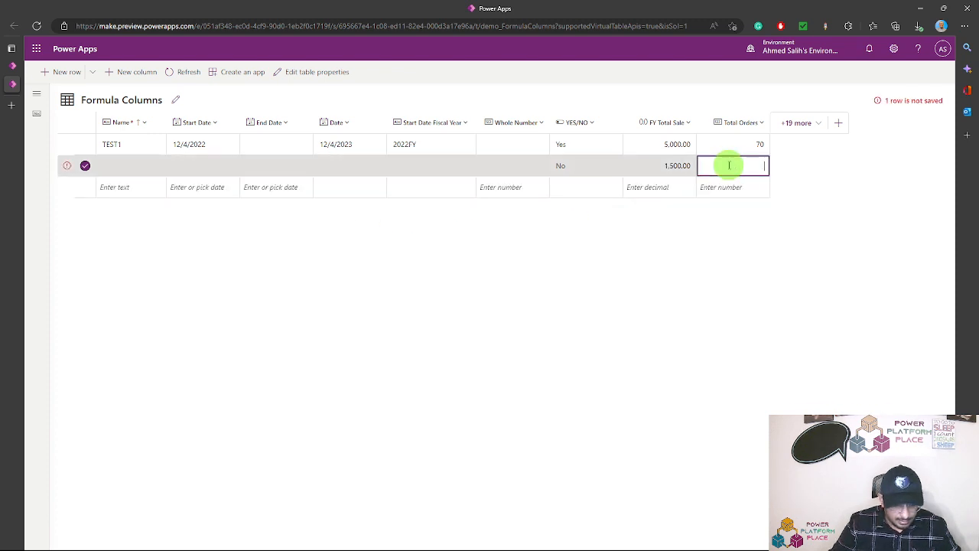
pyautogui.write('50')
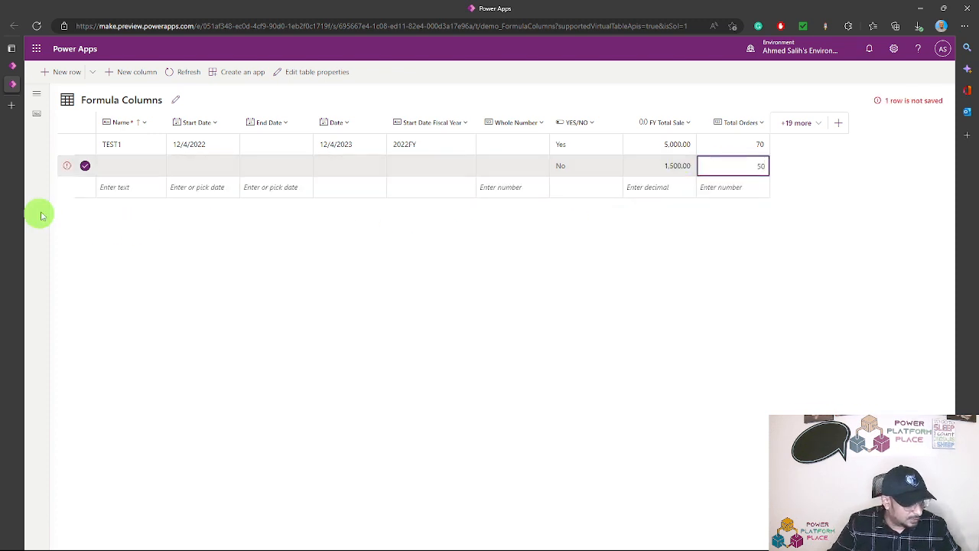
pyautogui.click(153, 170)
pyautogui.write('TE')
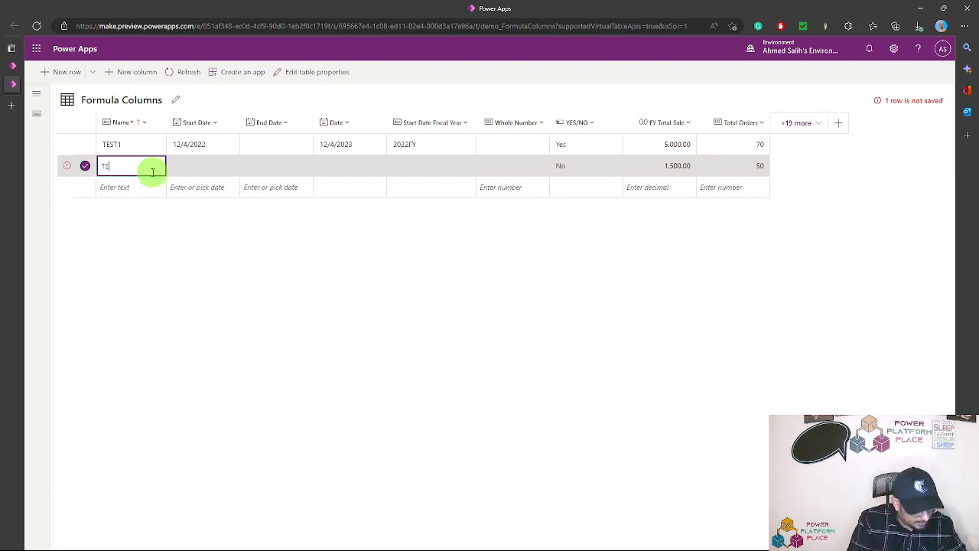
pyautogui.write('ST2')
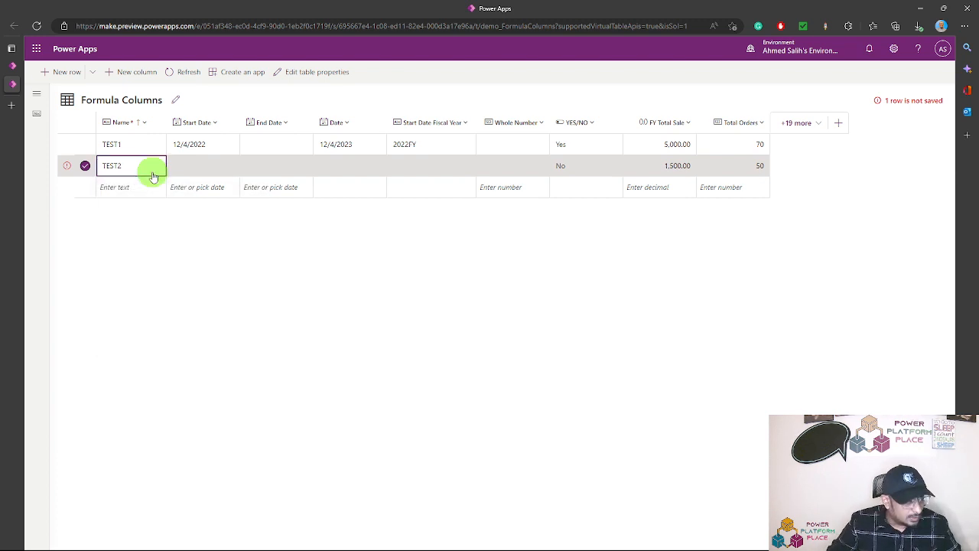
pyautogui.click(760, 146)
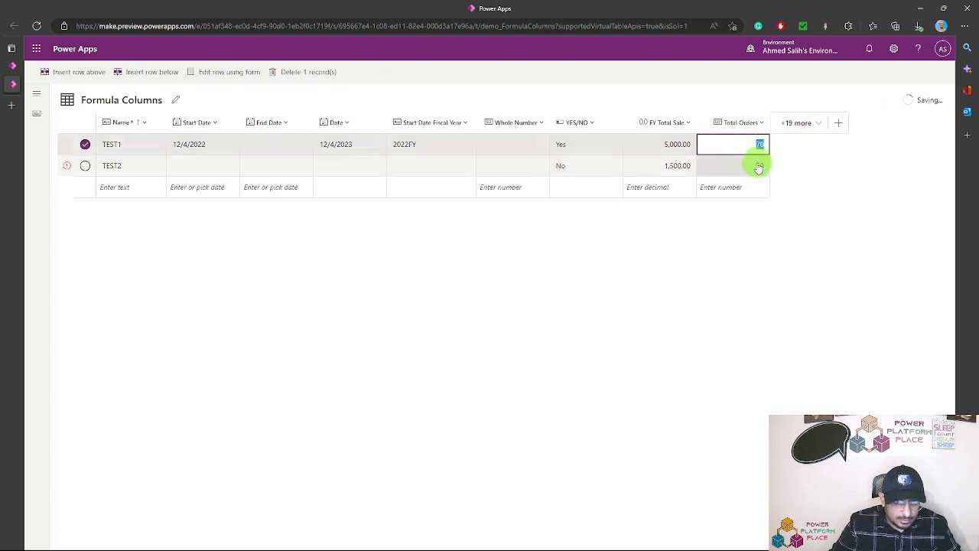
# Show the existing Sales-Orders PCT column in the table and check the TEST1 row's cell in it
pyautogui.click(798, 122)
pyautogui.scroll(-5, 786, 348)
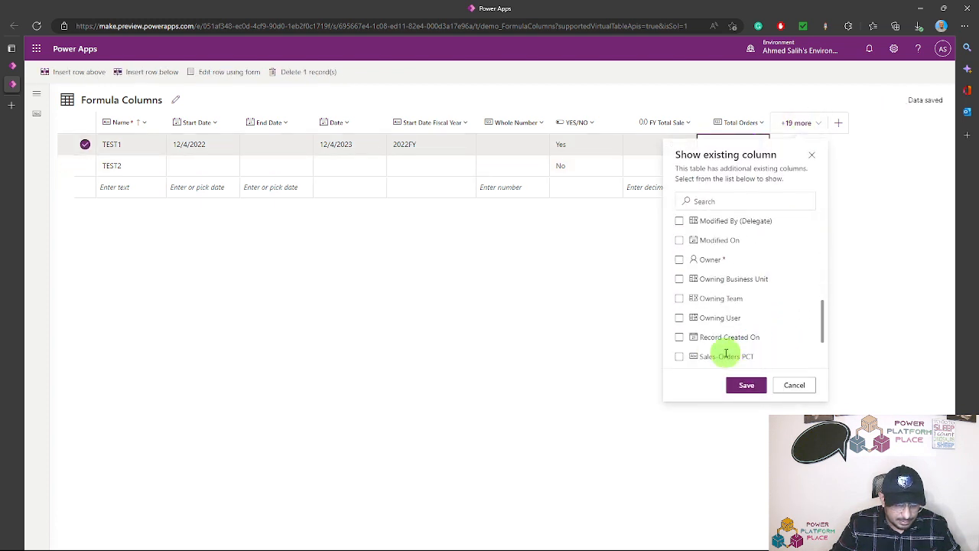
pyautogui.click(680, 357)
pyautogui.click(743, 386)
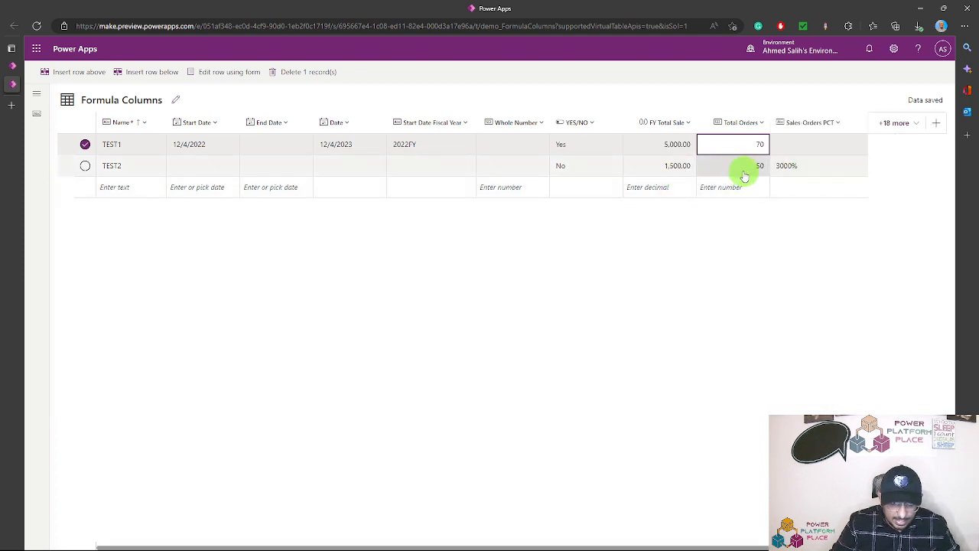
pyautogui.click(815, 147)
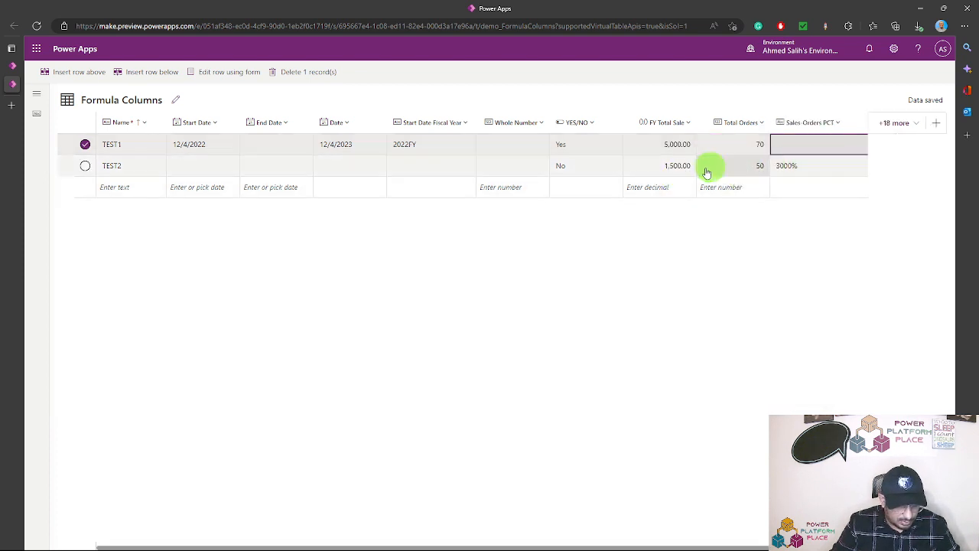
# Set the TEST2 row's Total Orders to 500 and check its Sales-Orders PCT cell
pyautogui.doubleClick(753, 168)
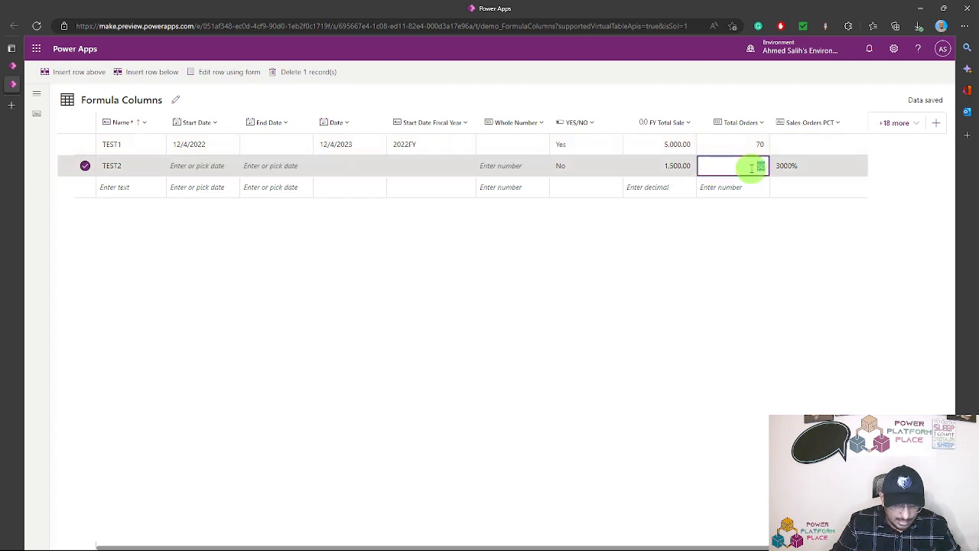
pyautogui.doubleClick(677, 167)
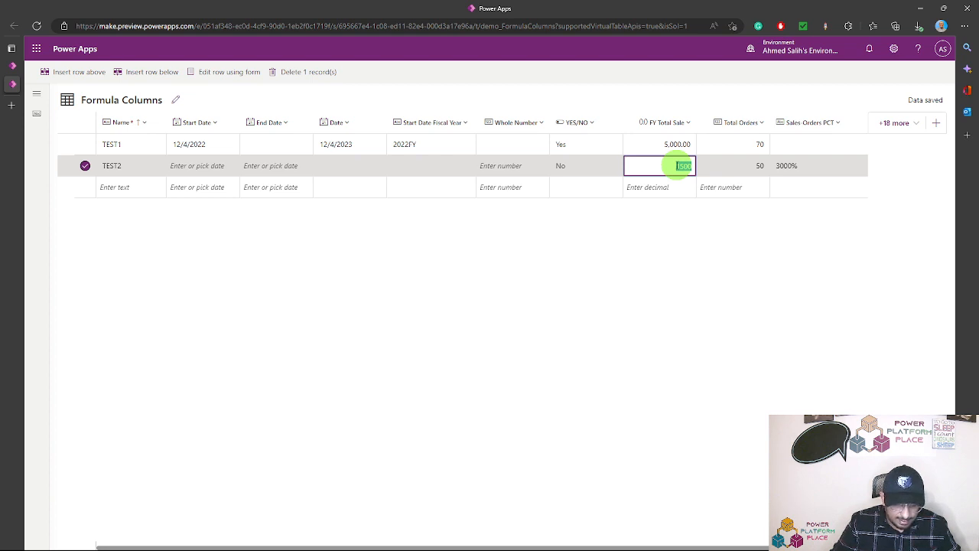
pyautogui.click(734, 170)
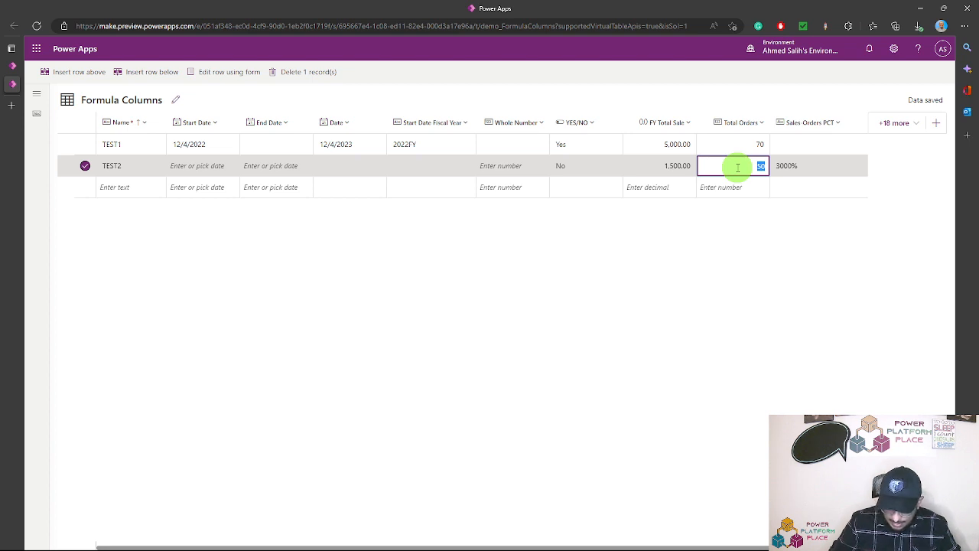
pyautogui.write('0')
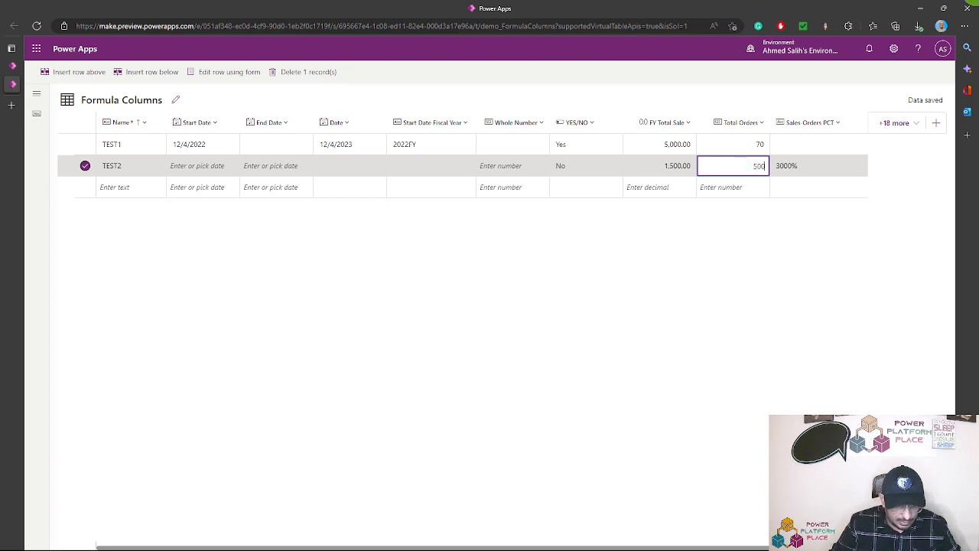
pyautogui.click(790, 162)
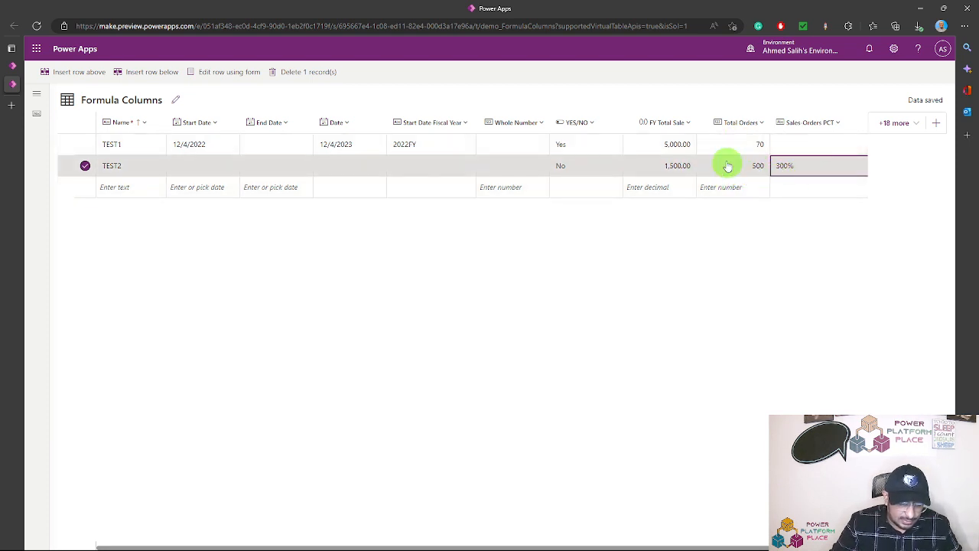
# Set the TEST1 row's Total Orders to 700 and leave both test rows deselected
pyautogui.doubleClick(754, 147)
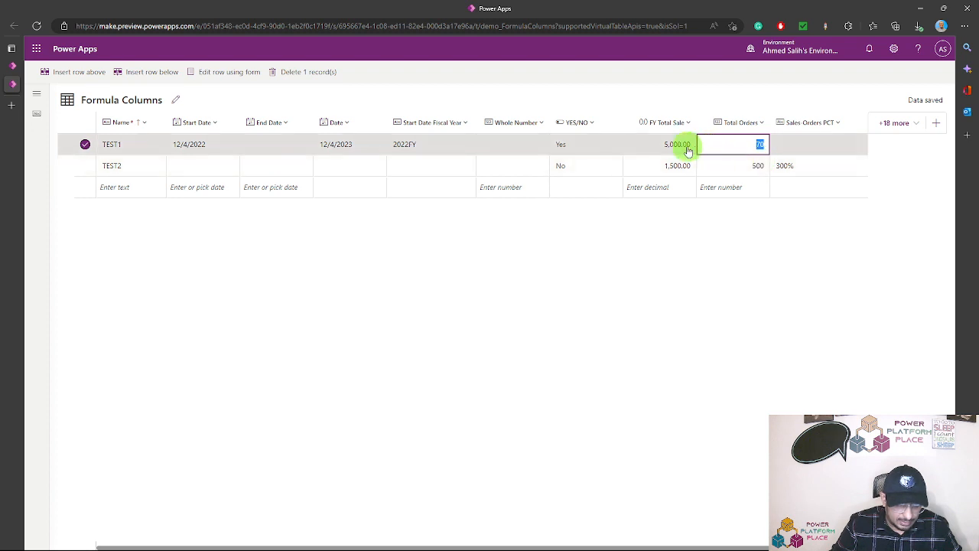
pyautogui.write('700')
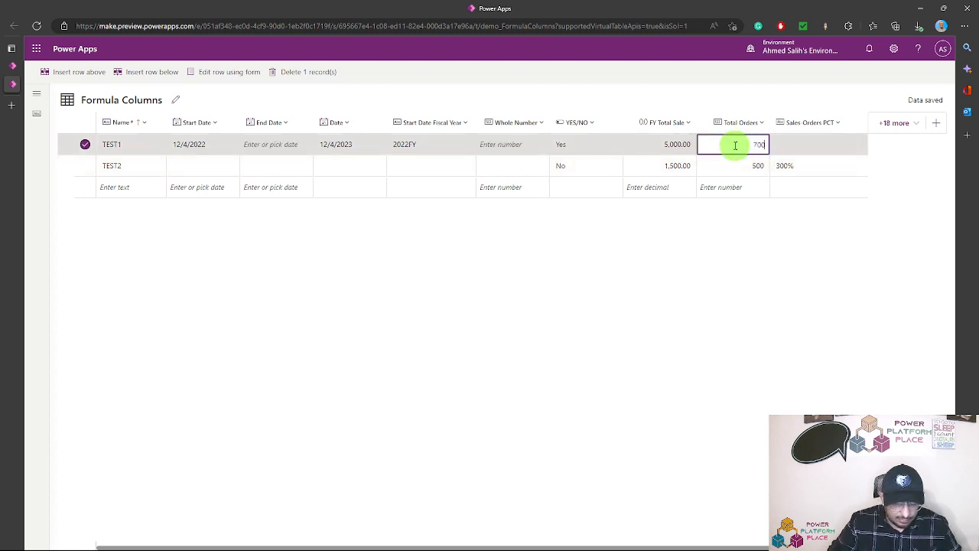
pyautogui.doubleClick(735, 164)
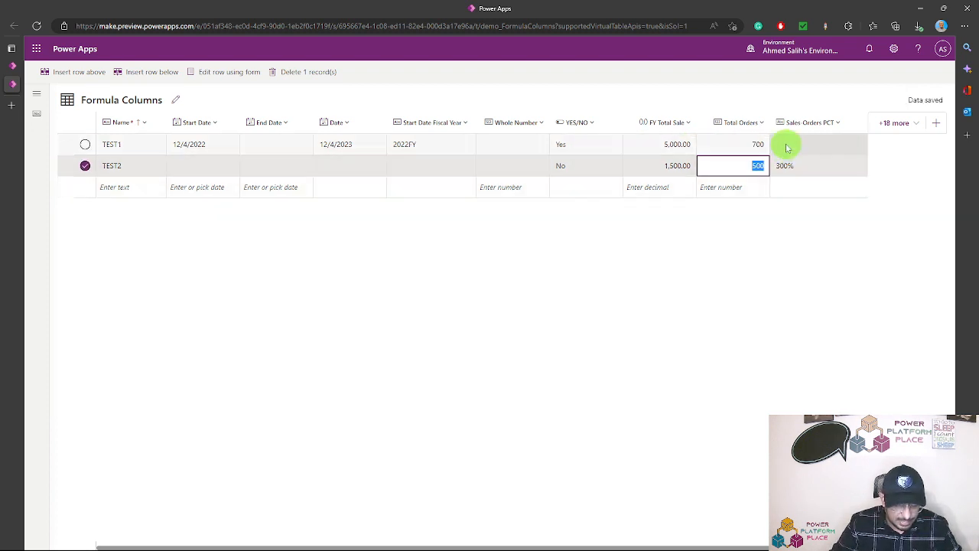
pyautogui.click(84, 165)
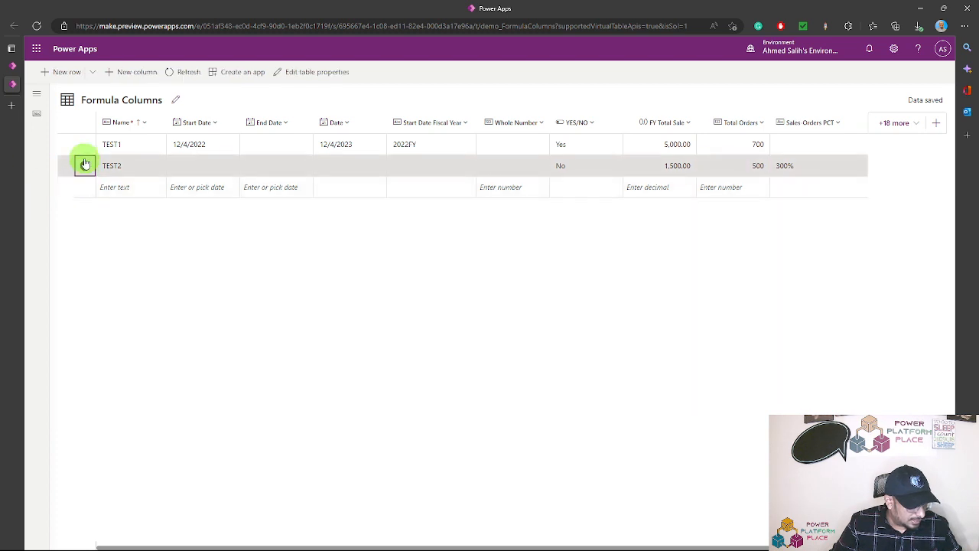
pyautogui.click(85, 145)
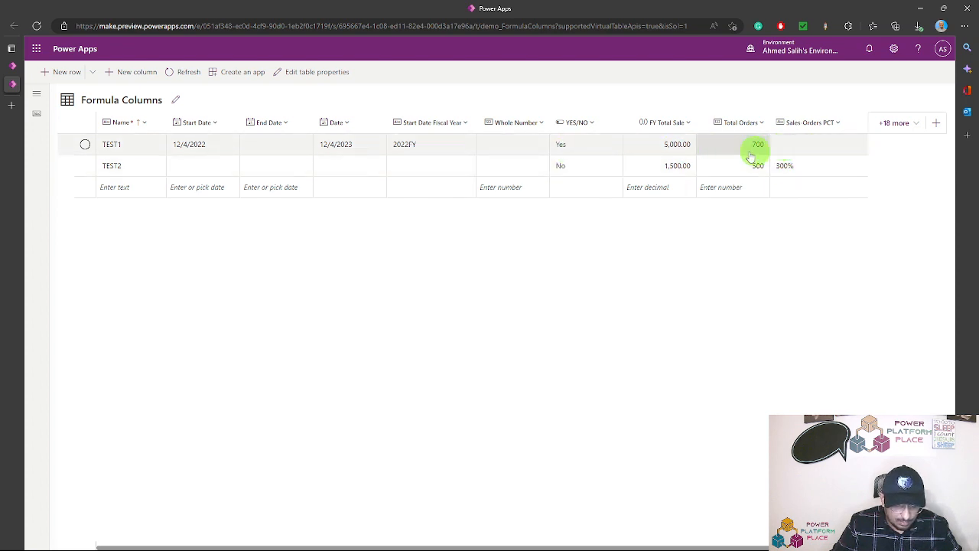
# Add a new row named TEST3 with an FY Total Sale of 70000 and Total Orders of 20000
pyautogui.click(149, 191)
pyautogui.write('T')
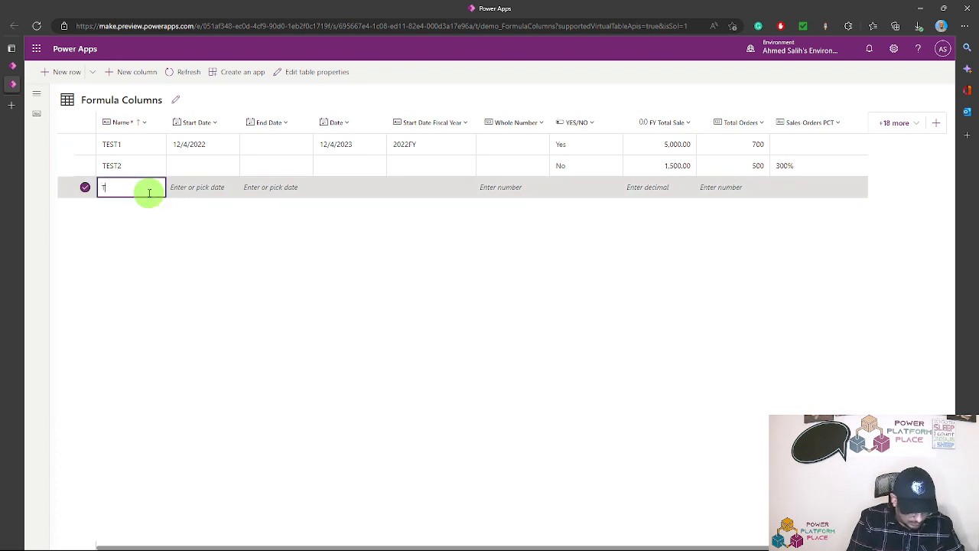
pyautogui.write('ST3')
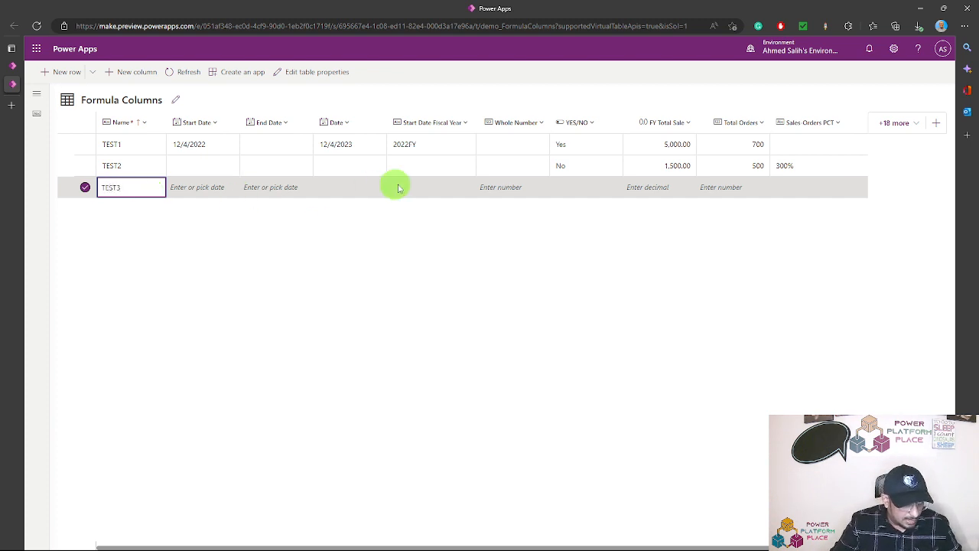
pyautogui.click(599, 193)
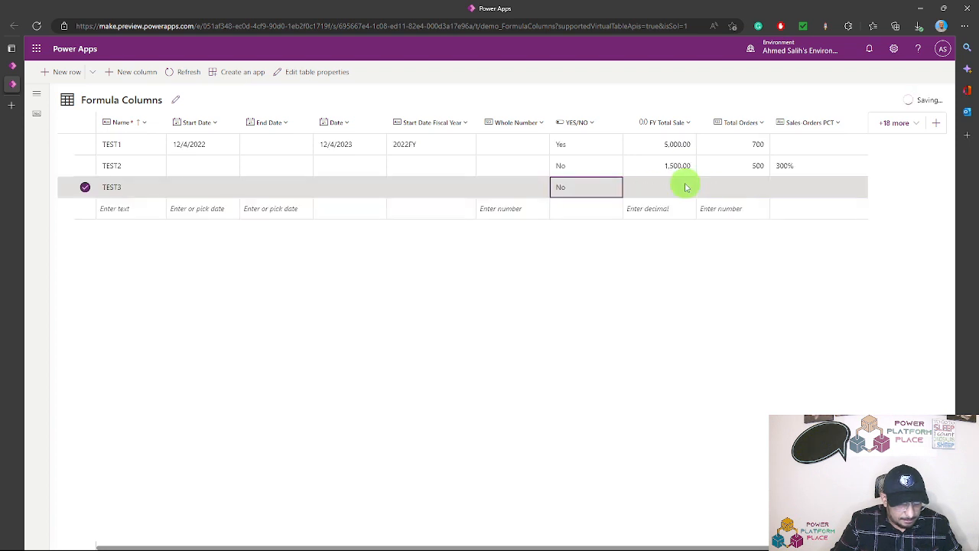
pyautogui.click(678, 187)
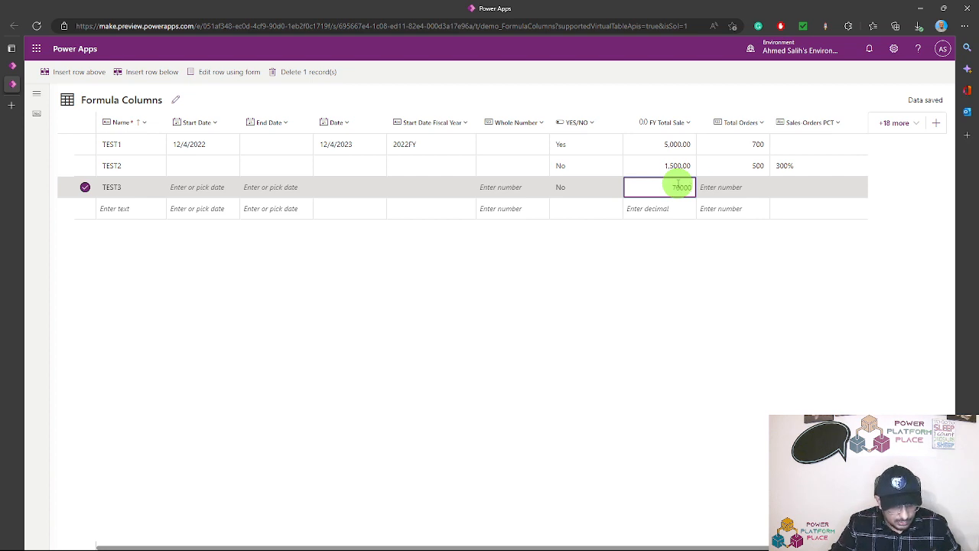
pyautogui.click(734, 187)
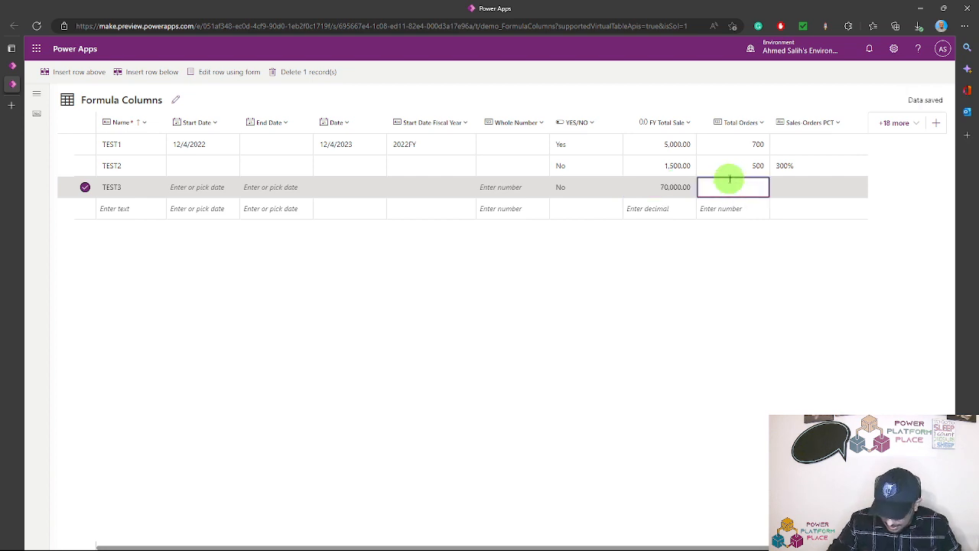
pyautogui.write('20,00')
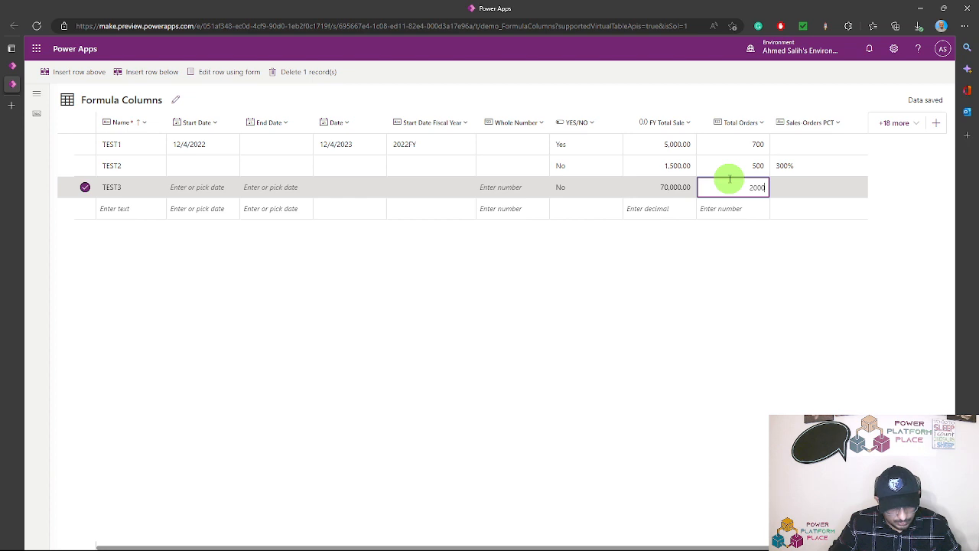
pyautogui.write('0')
pyautogui.press('Return')
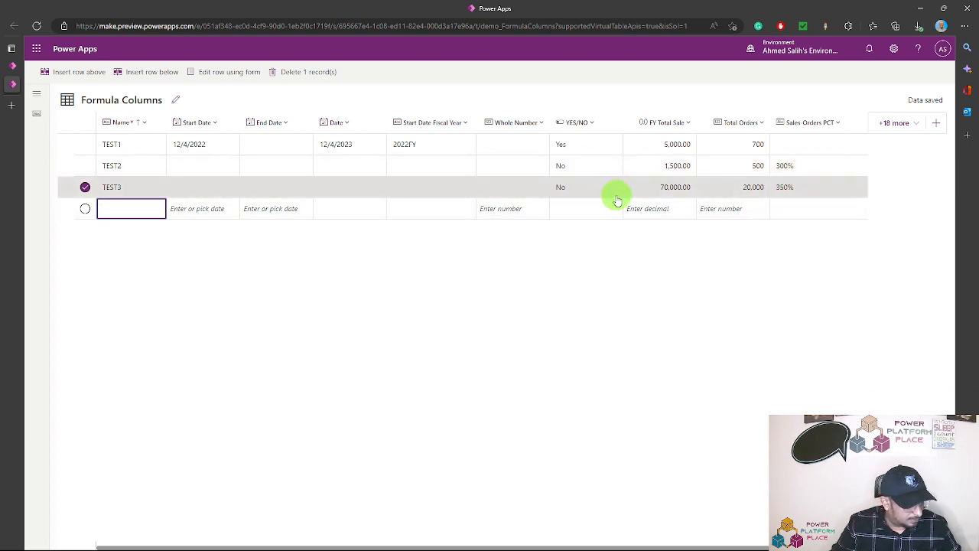
# Check the TEST1 row's Total Orders and FY Total Sale against its Sales-Orders PCT cell, and leave the row deselected
pyautogui.click(746, 145)
pyautogui.click(678, 149)
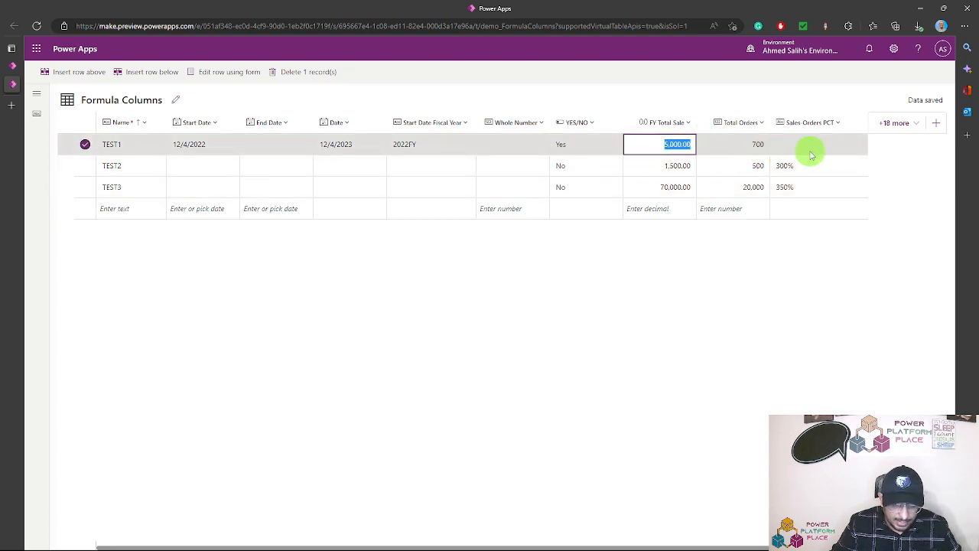
pyautogui.click(84, 145)
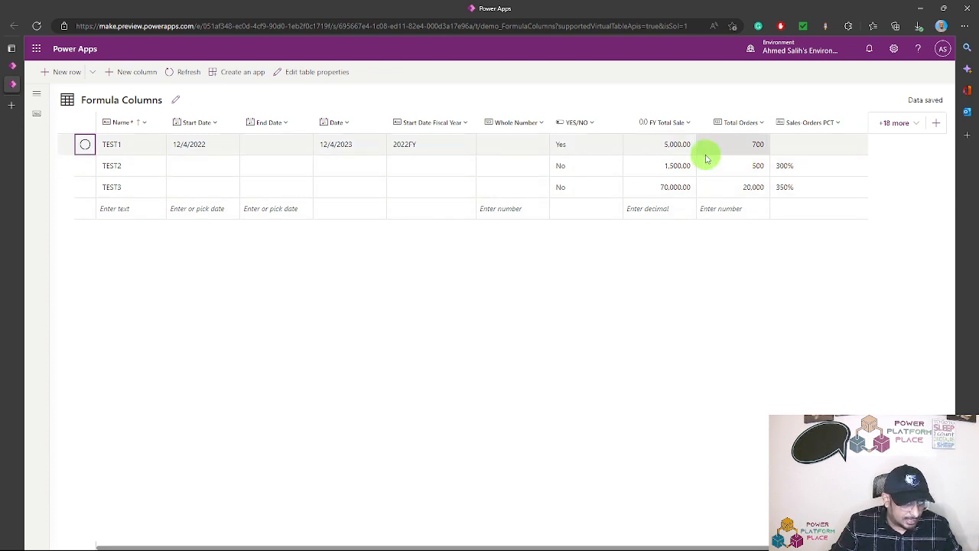
# Change the Sales-Orders PCT column's formula to Concatenate(('Total Orders'/'FY Total Sale ')*100,"%") and save the column
pyautogui.click(12, 71)
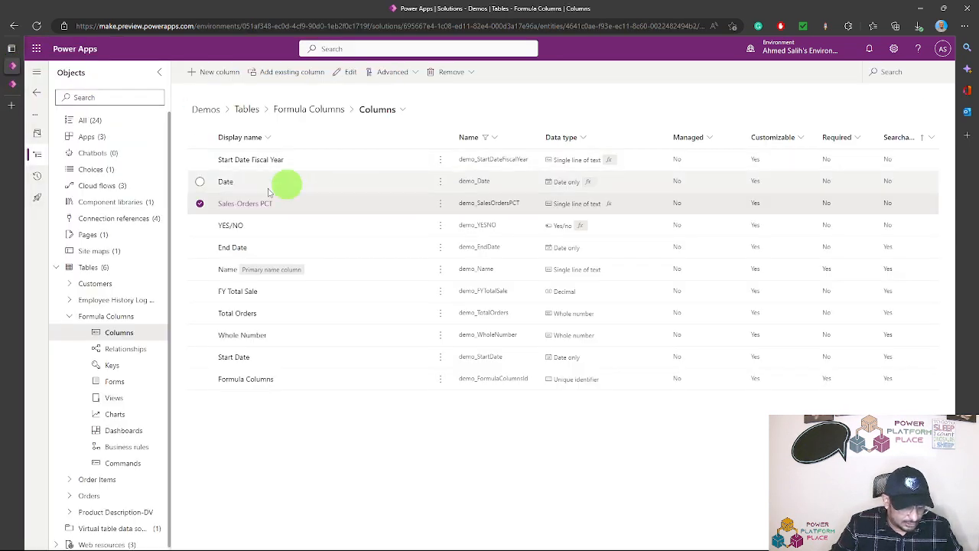
pyautogui.click(238, 204)
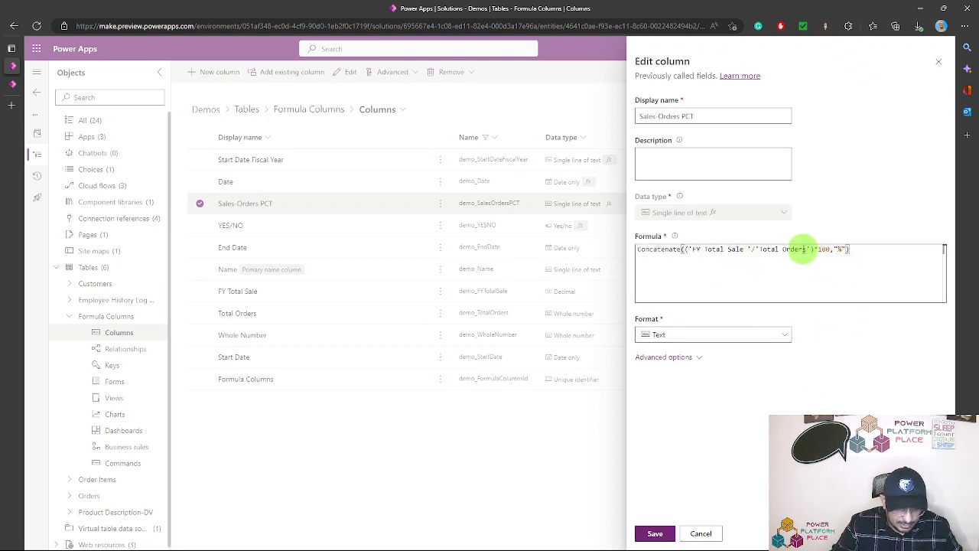
pyautogui.moveTo(809, 249); pyautogui.dragTo(765, 249)
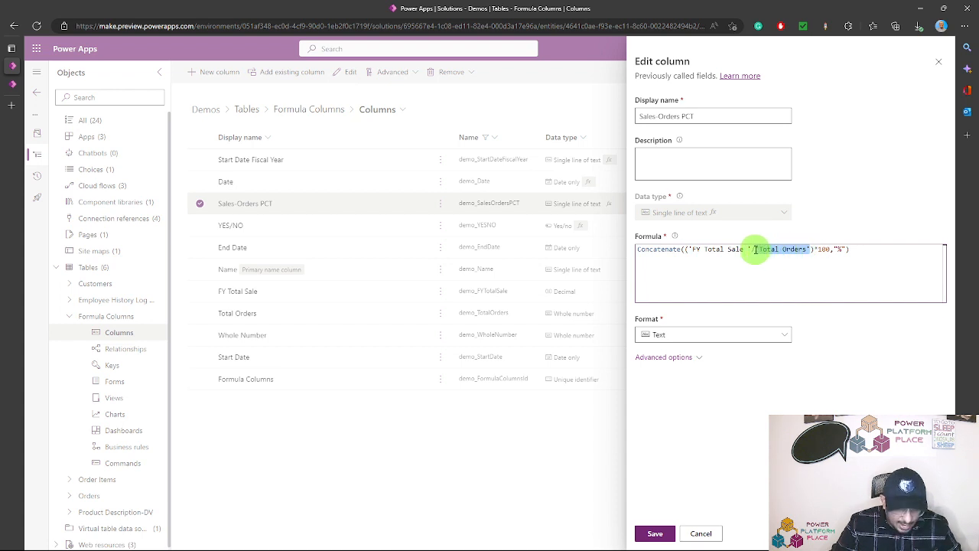
pyautogui.press('BackSpace')
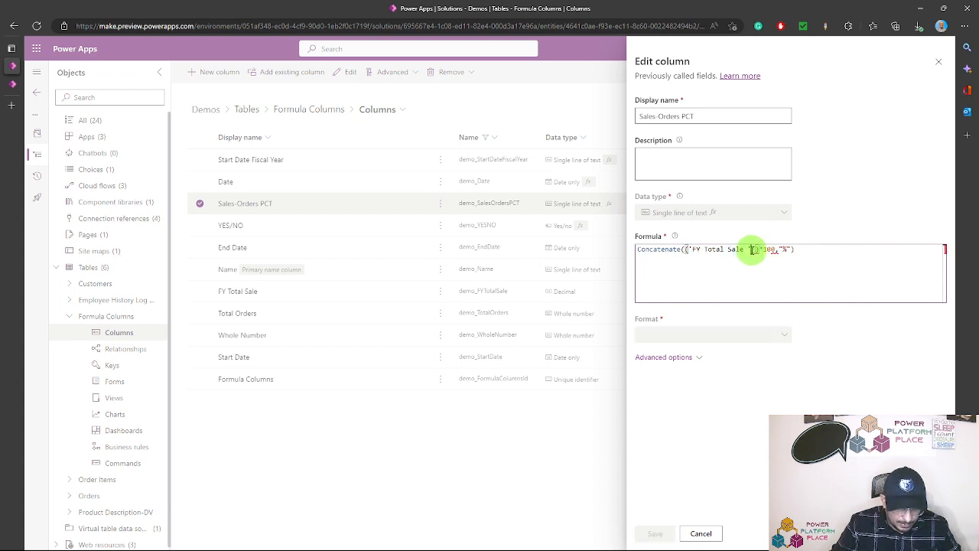
pyautogui.moveTo(753, 250); pyautogui.dragTo(692, 249)
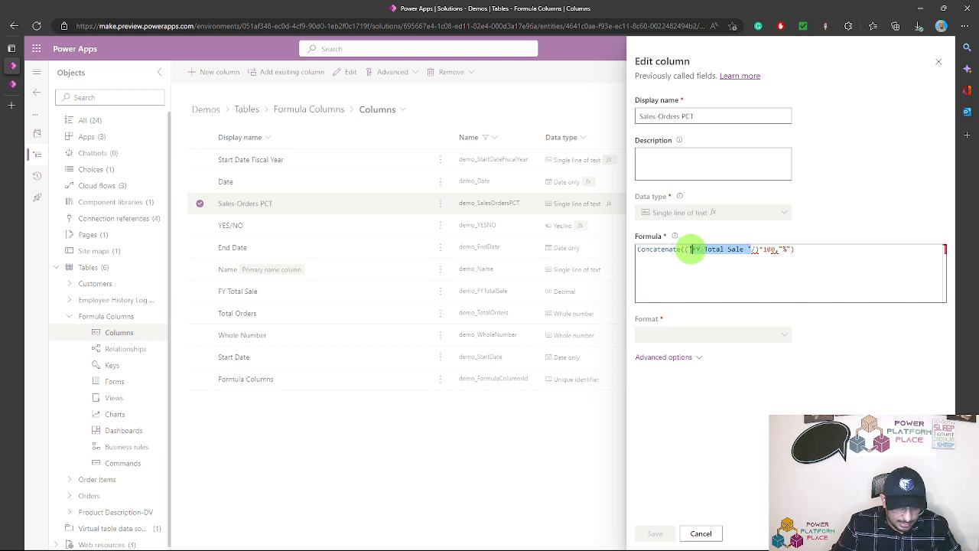
pyautogui.write("'Total Orders'")
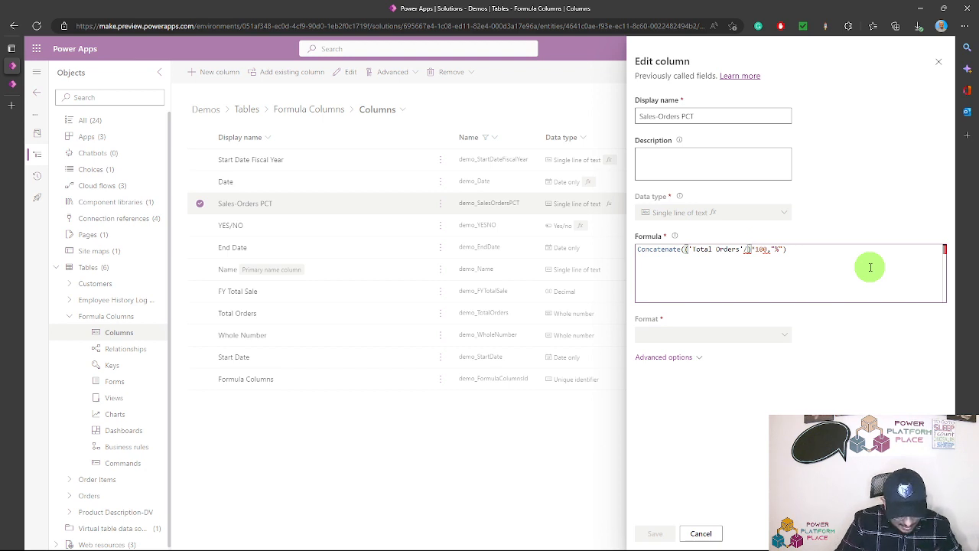
pyautogui.write('FY')
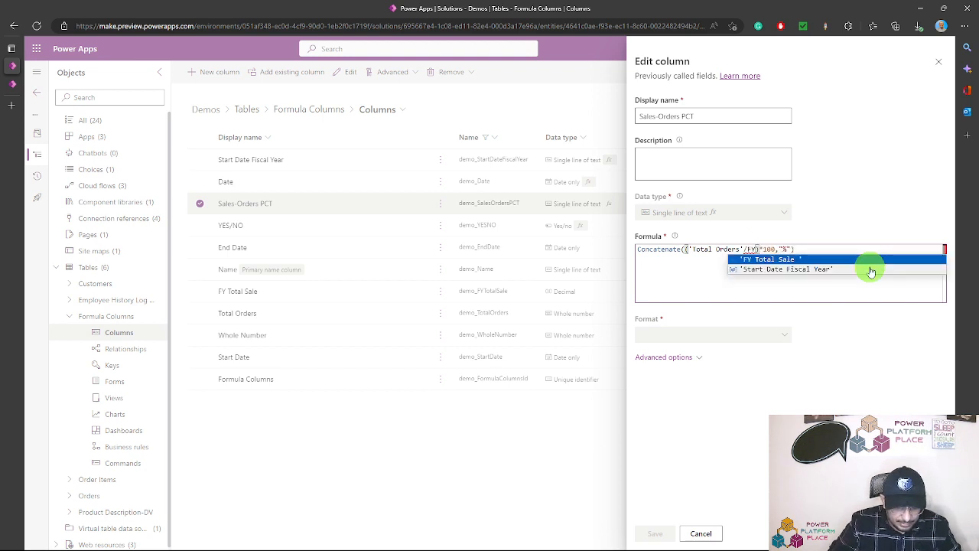
pyautogui.press('Tab')
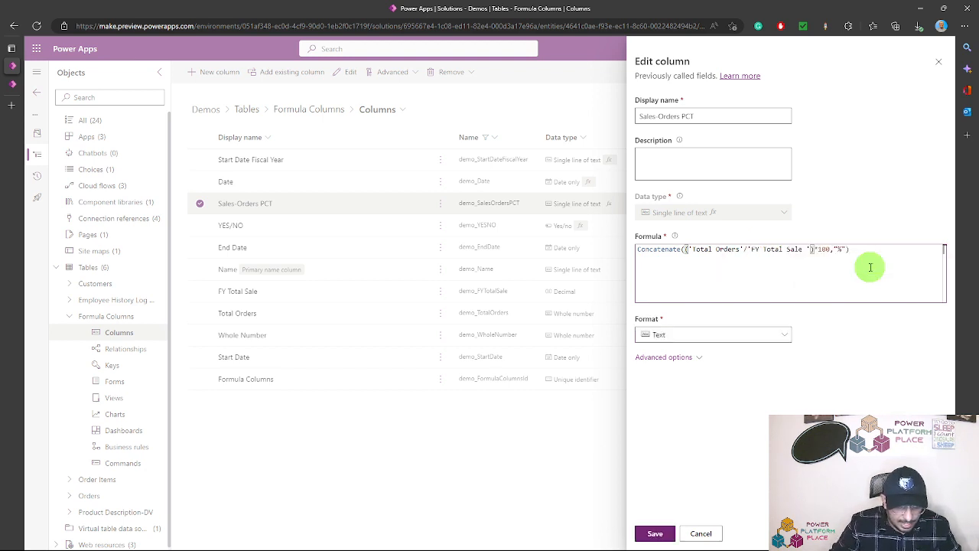
pyautogui.click(655, 534)
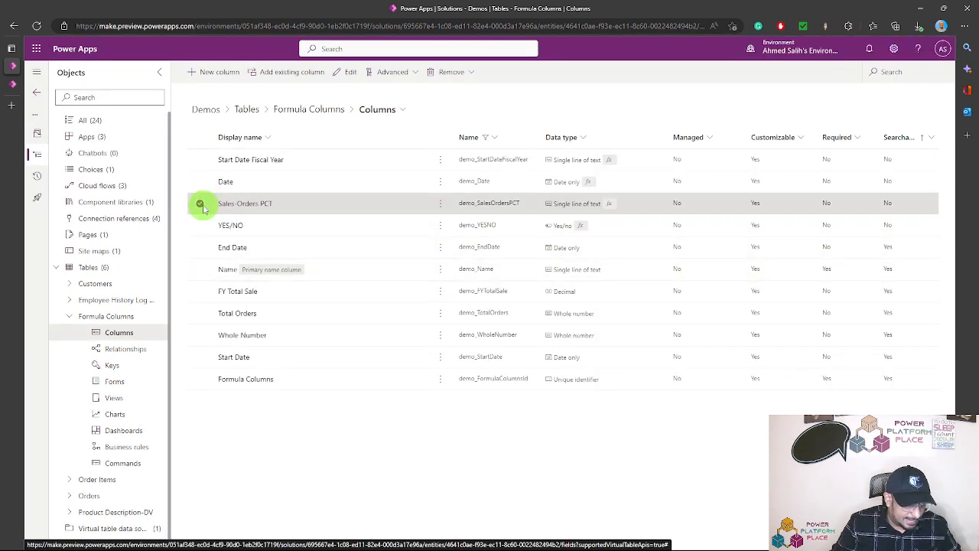
# Reload the Formula Columns table data and set the TEST2 row's FY Total Sale to 5000 and Total Orders to 1000
pyautogui.click(13, 84)
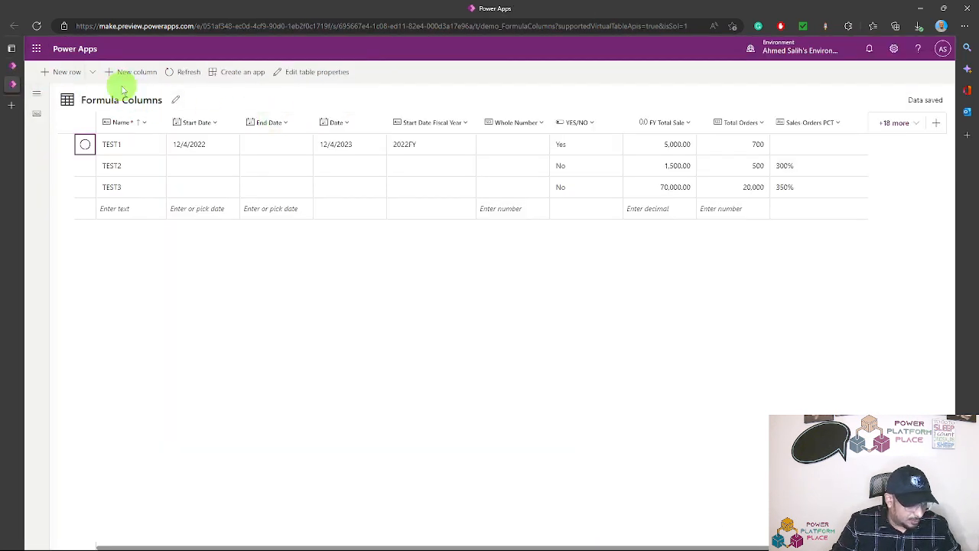
pyautogui.click(36, 26)
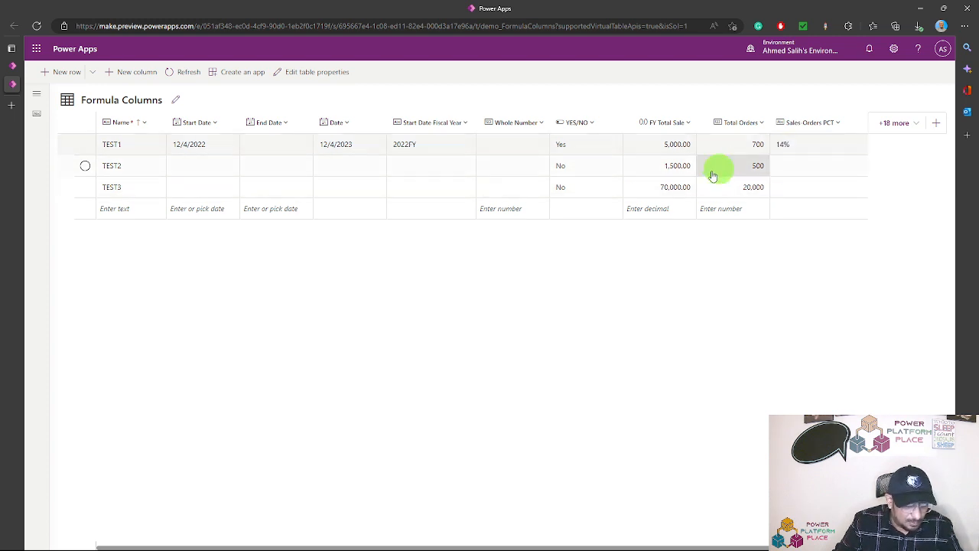
pyautogui.doubleClick(673, 167)
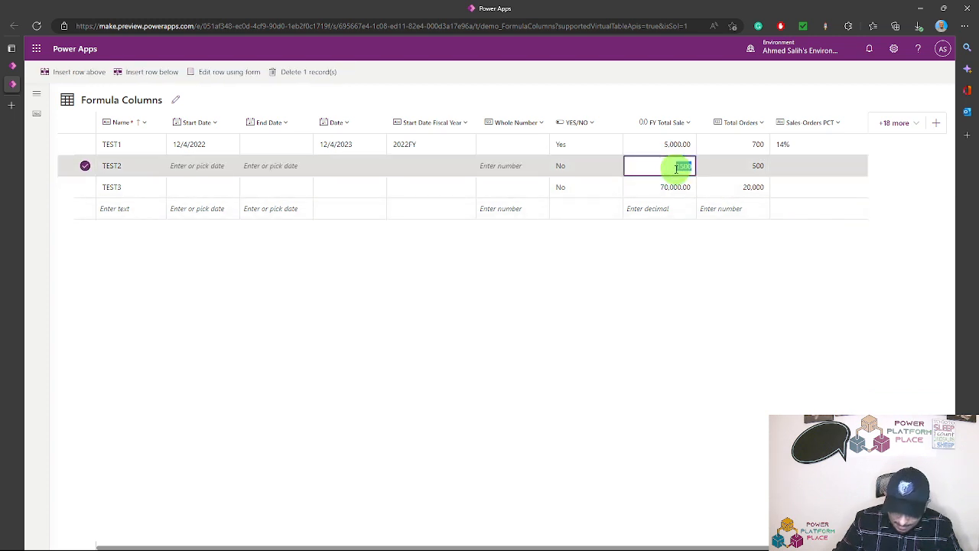
pyautogui.press('Tab')
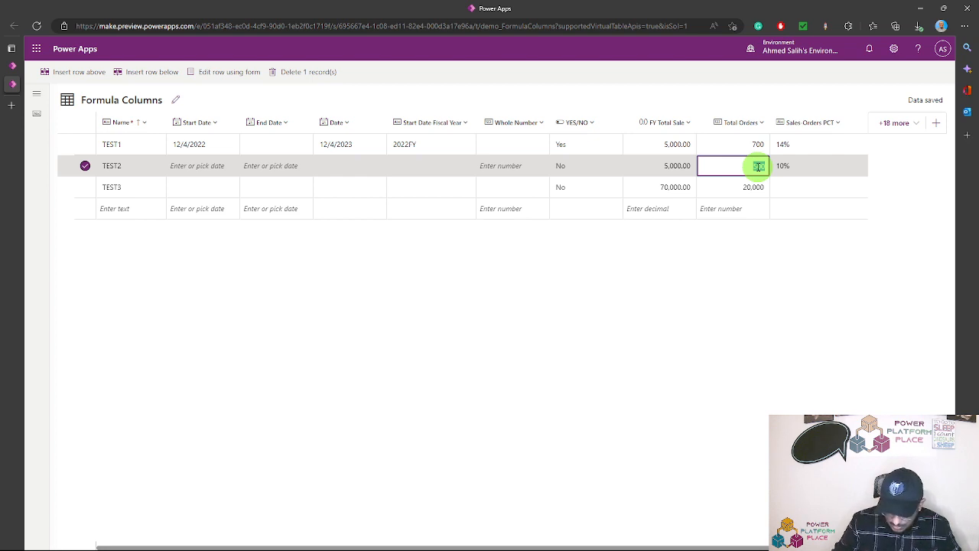
pyautogui.press('Return')
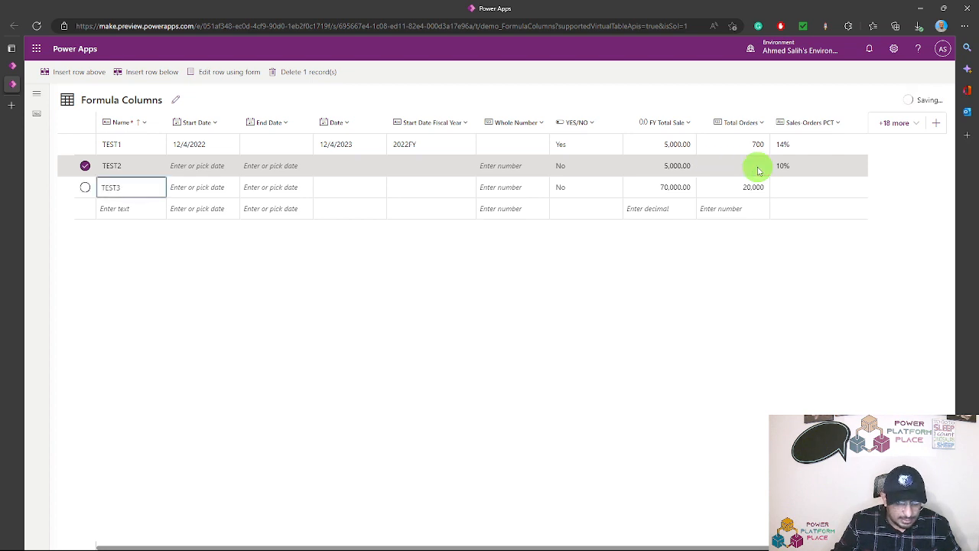
# Try 1000 as the TEST3 row's Total Orders, and replace it with 10000
pyautogui.click(677, 188)
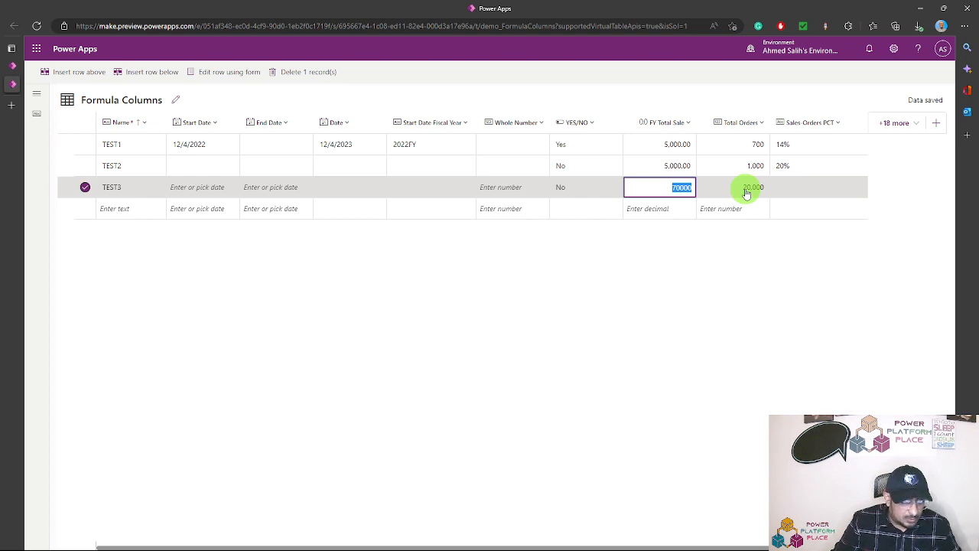
pyautogui.click(747, 190)
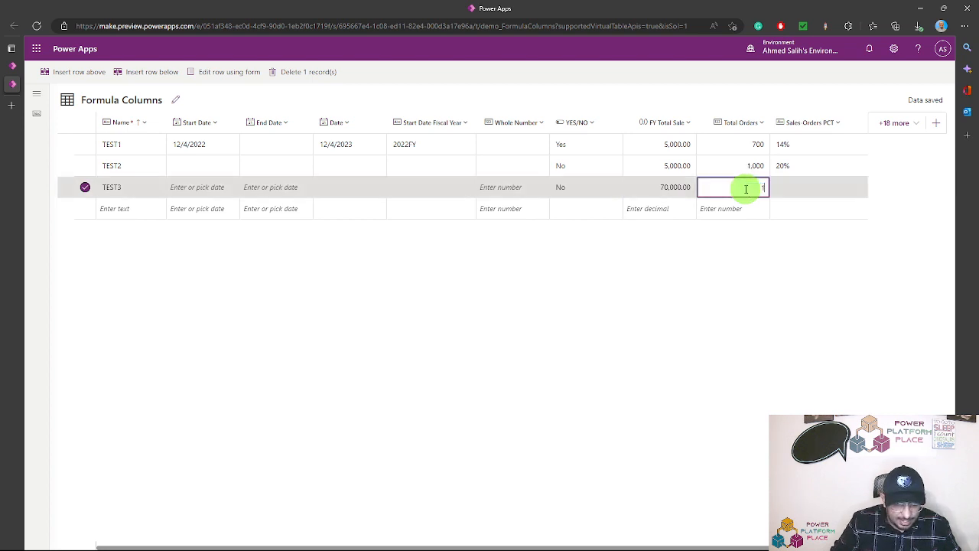
pyautogui.press('Return')
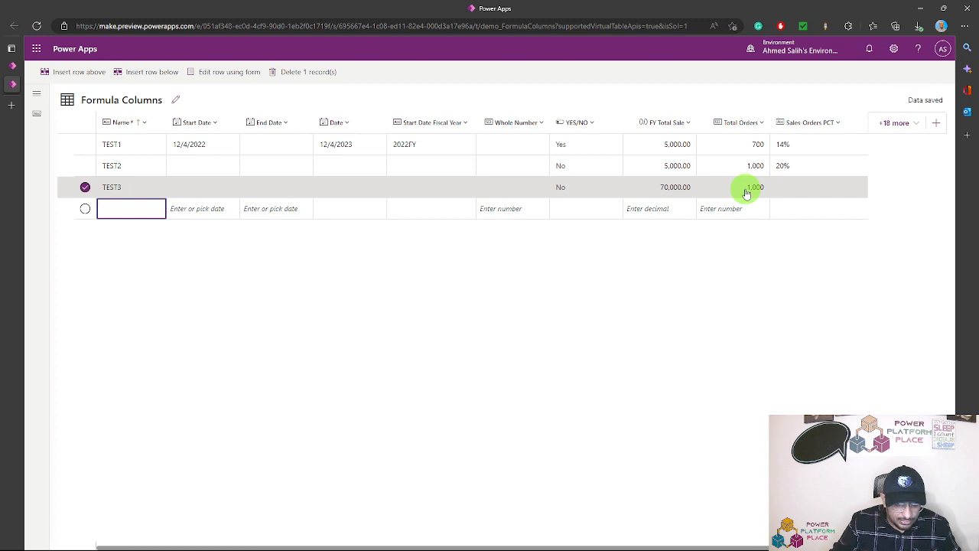
pyautogui.click(749, 189)
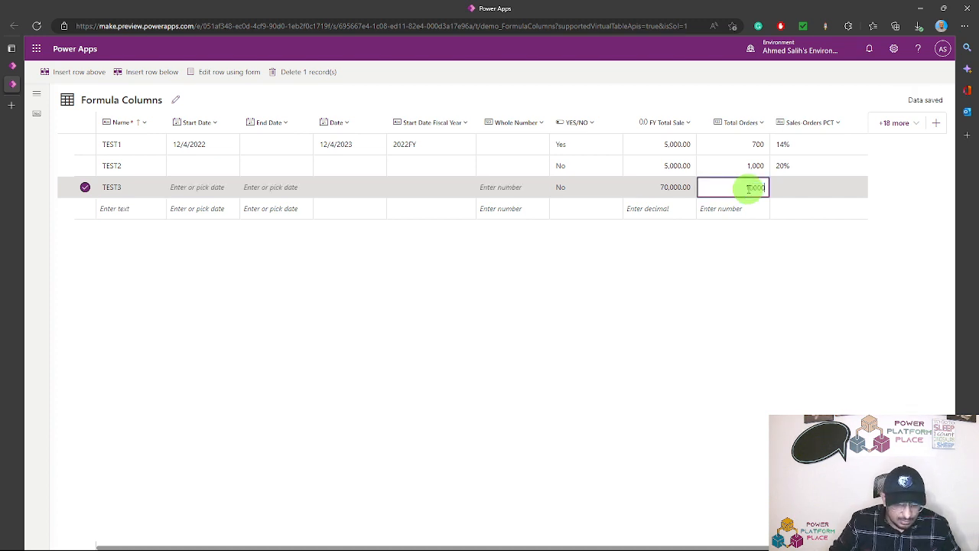
pyautogui.press('Return')
pyautogui.click(664, 192)
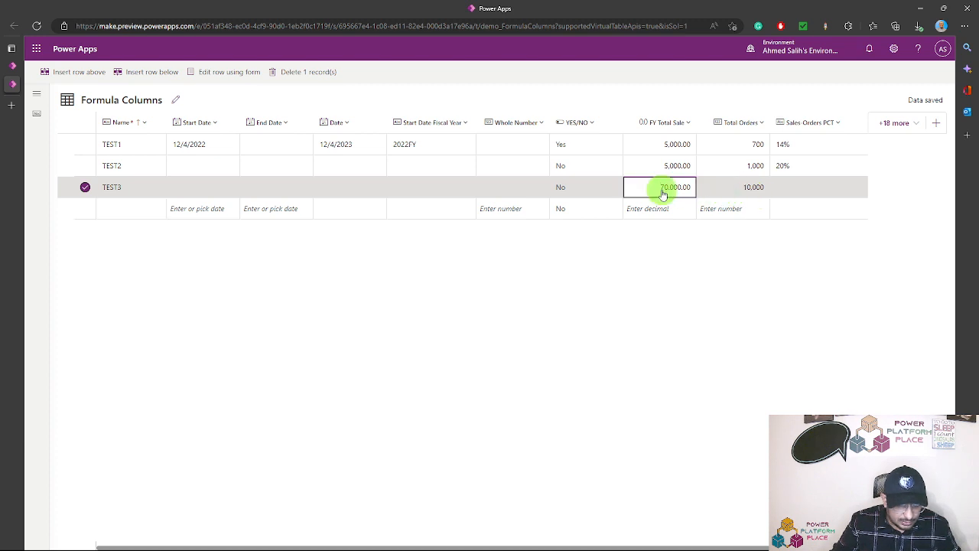
pyautogui.click(737, 192)
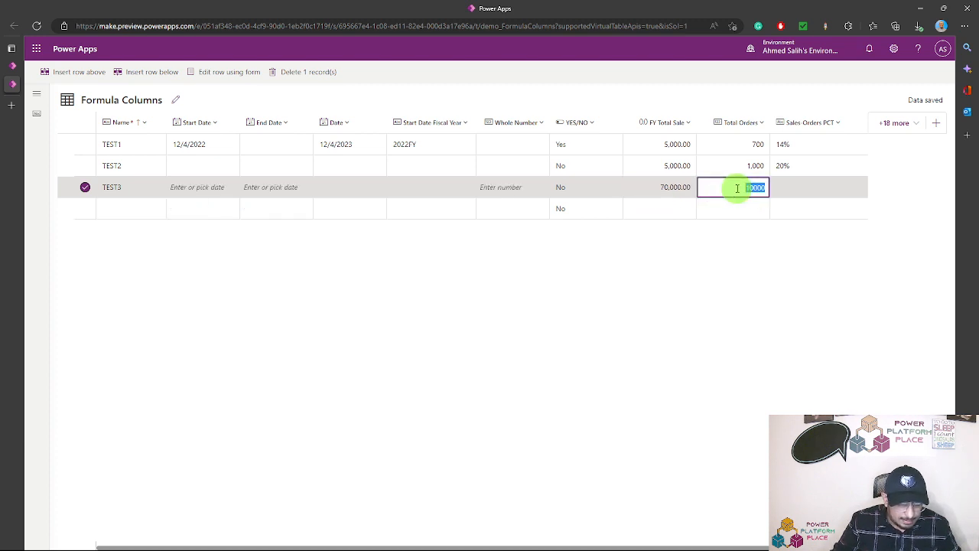
pyautogui.press('BackSpace')
pyautogui.click(683, 127)
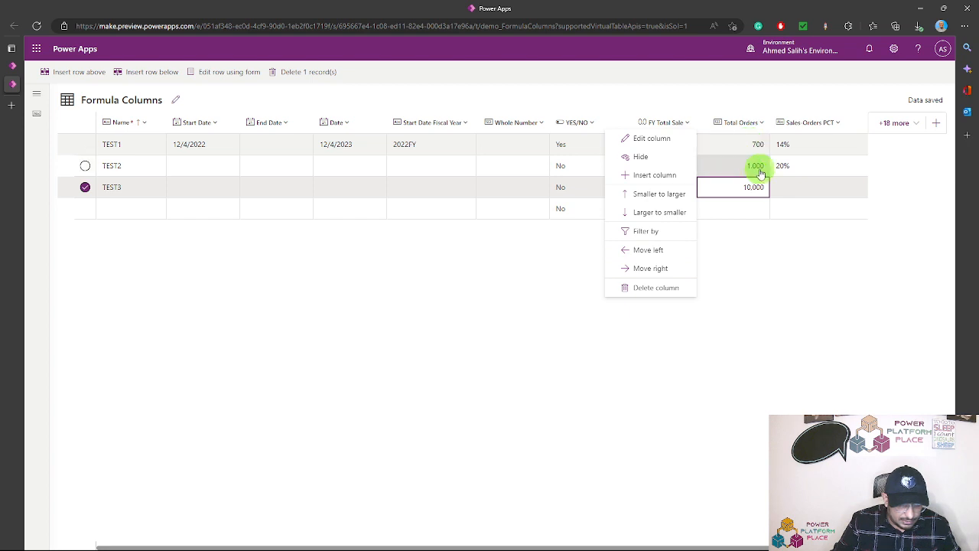
pyautogui.click(752, 261)
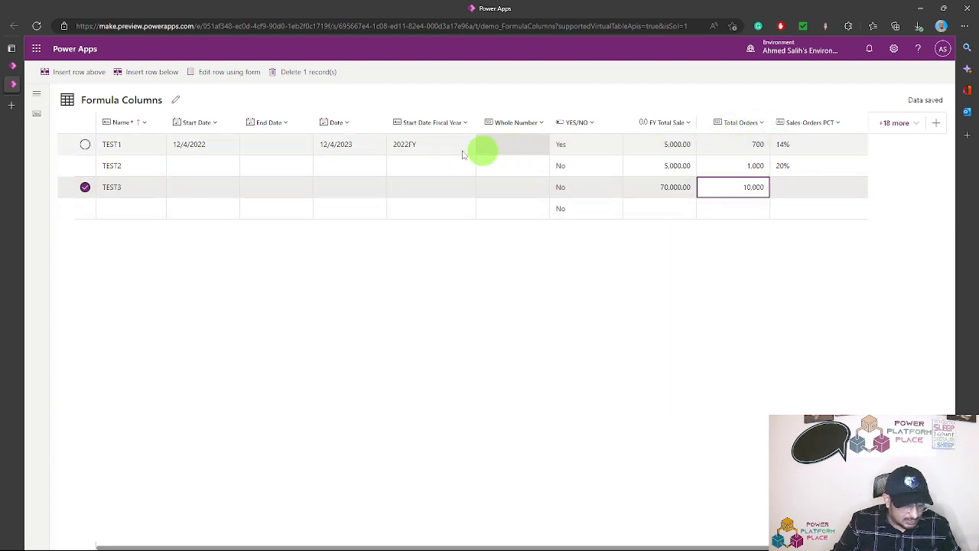
# Check the Total Orders column's data type and format in its column settings, and leave it unchanged and deselected
pyautogui.click(13, 66)
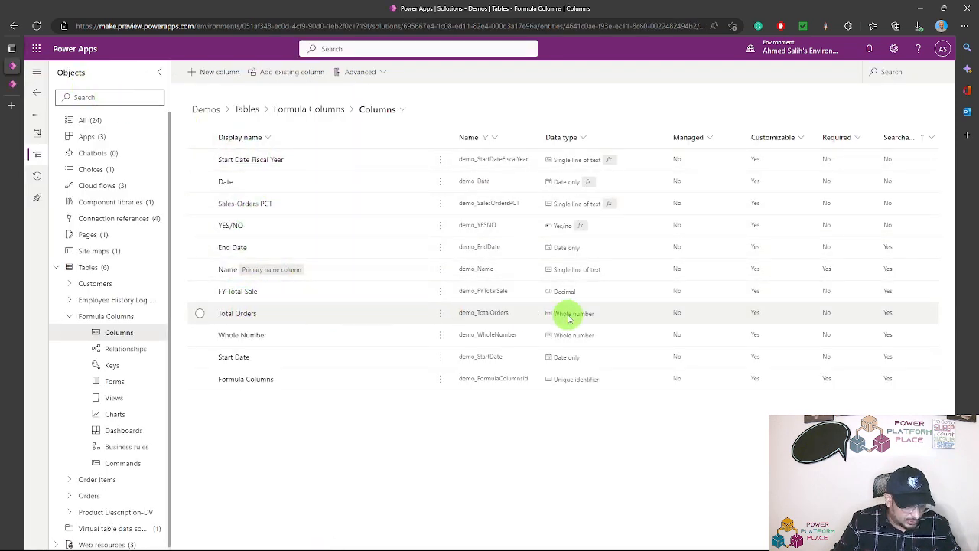
pyautogui.click(234, 314)
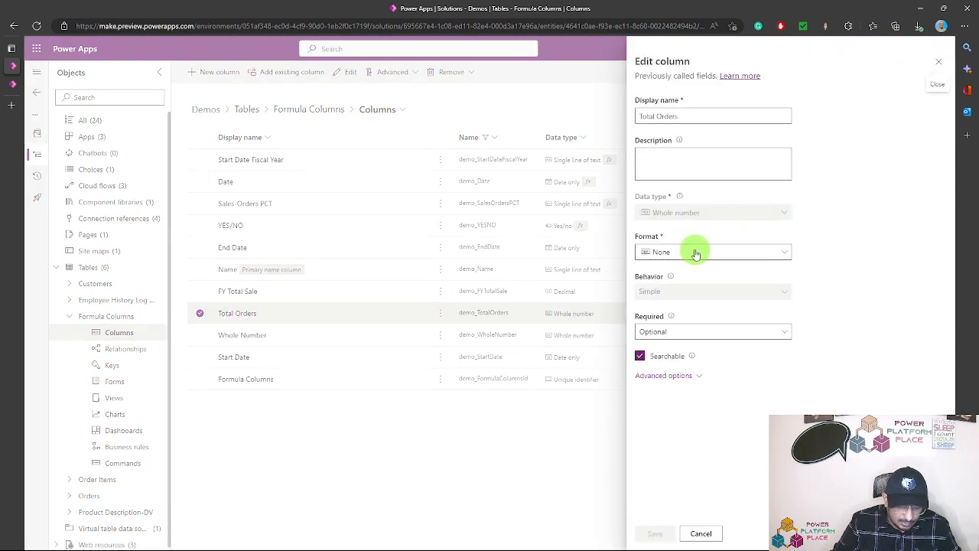
pyautogui.click(700, 534)
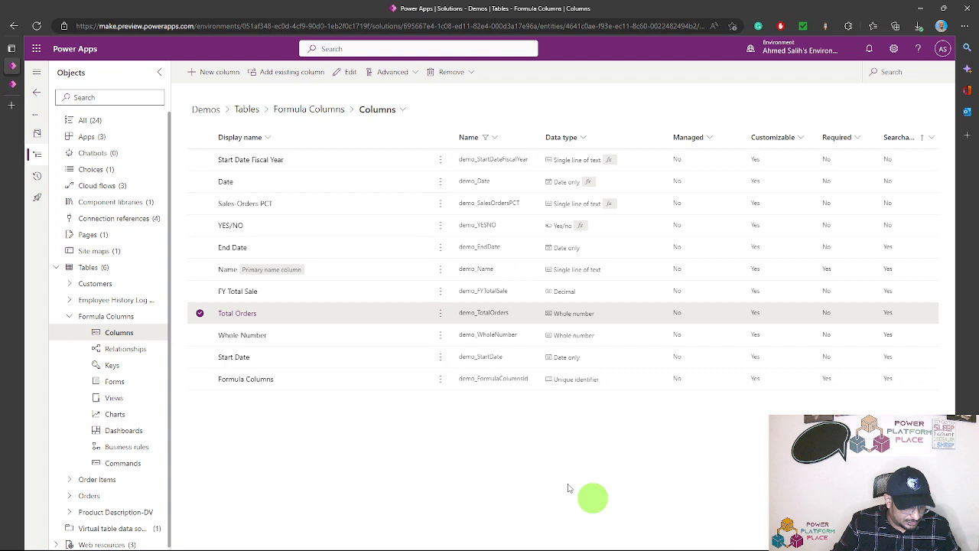
pyautogui.click(199, 316)
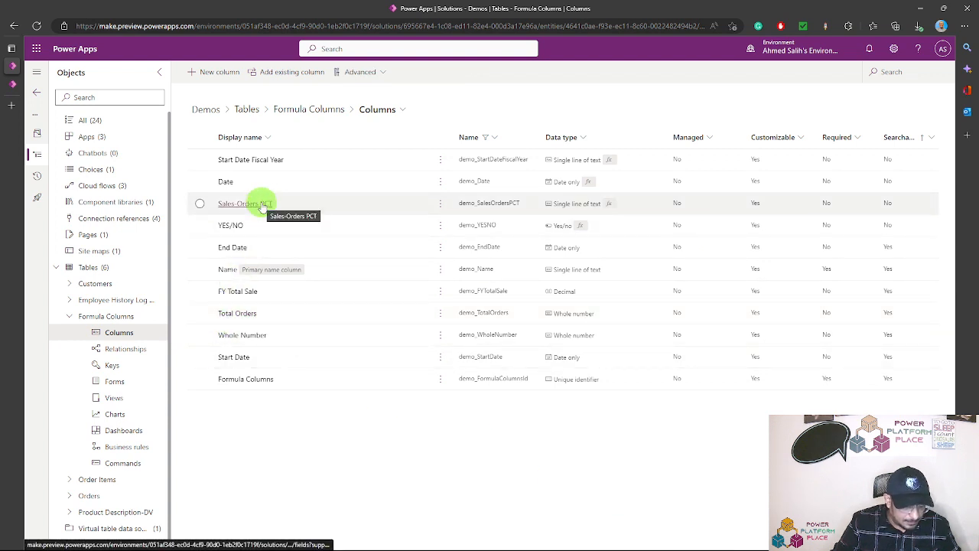
# Check the FY Total Sale column's data type and its advanced minimum and maximum value settings, and leave the column unchanged
pyautogui.click(248, 293)
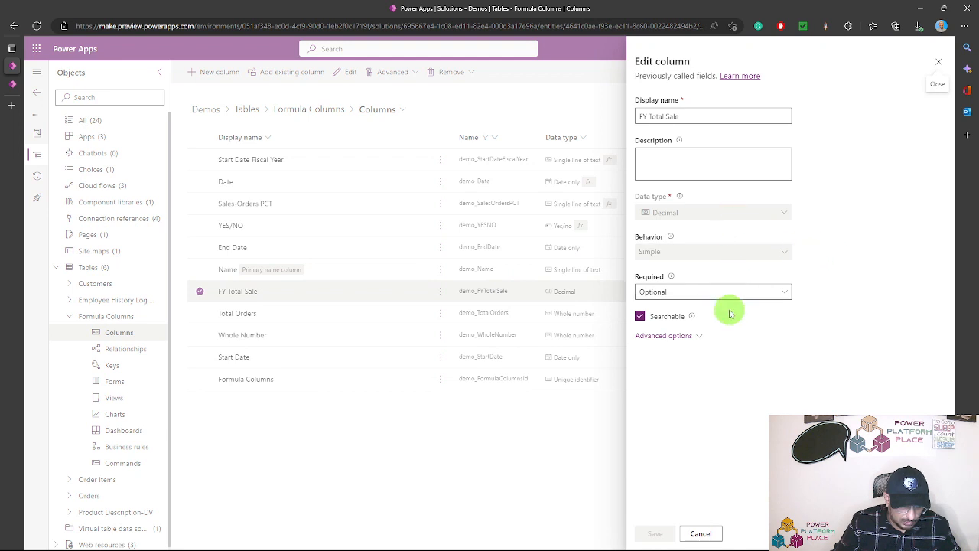
pyautogui.click(696, 335)
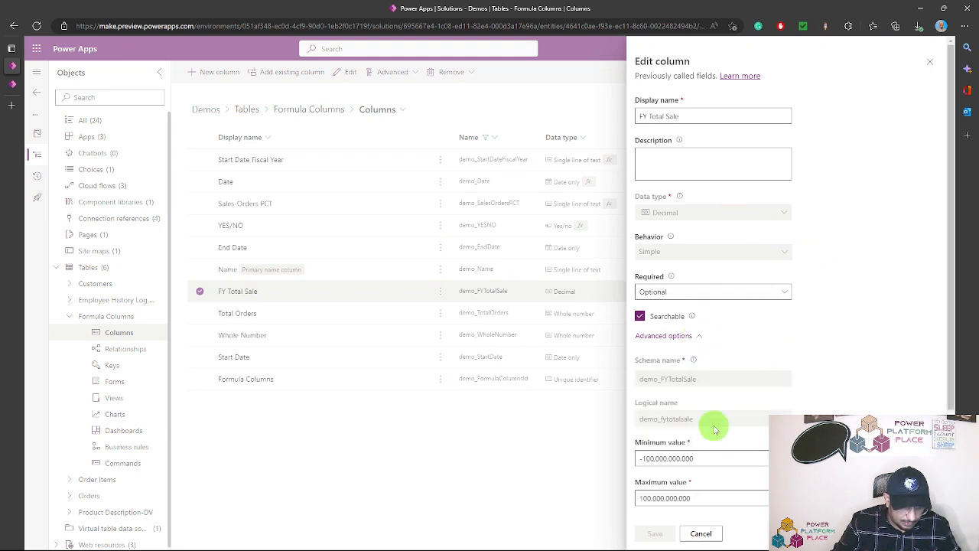
pyautogui.click(700, 534)
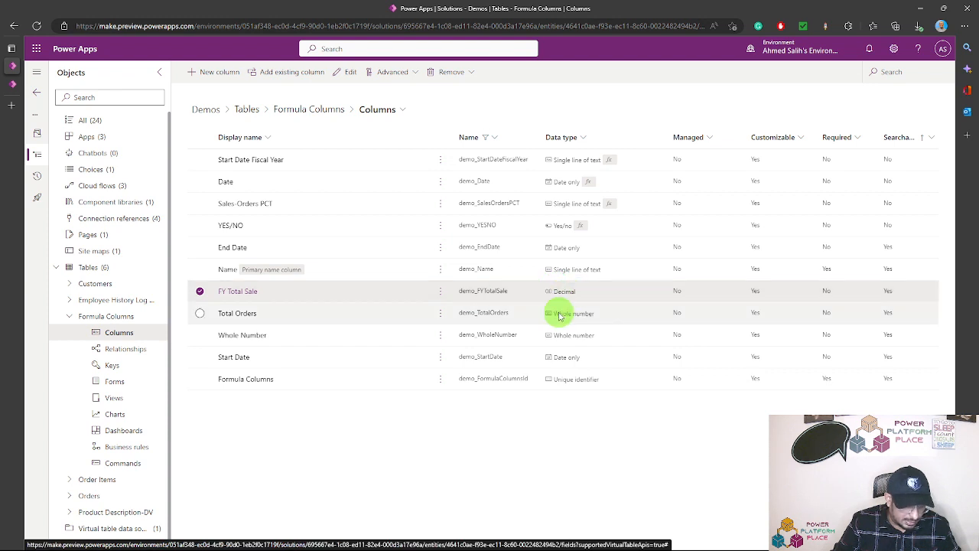
# Check the Total Orders entries of the TEST2 and TEST3 rows in the Formula Columns table data
pyautogui.click(17, 90)
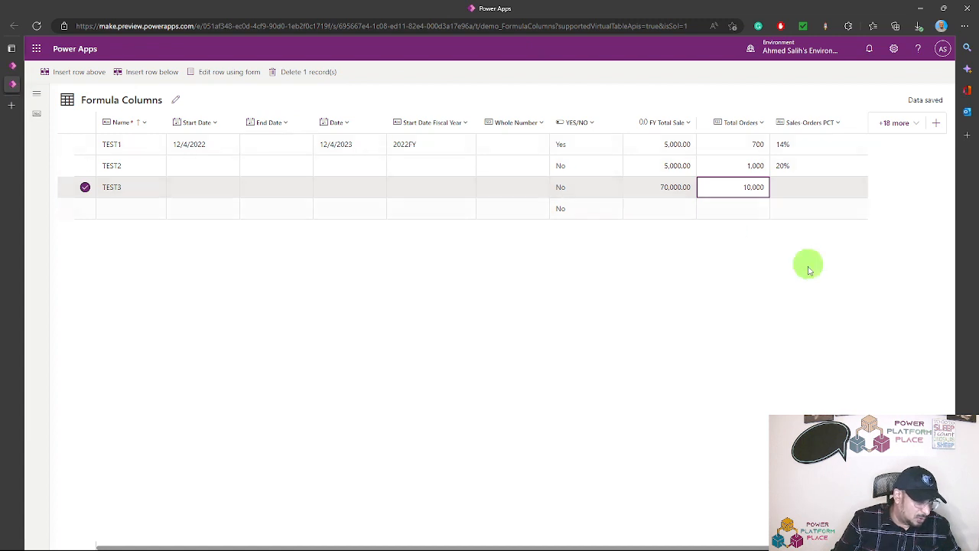
pyautogui.doubleClick(760, 169)
pyautogui.doubleClick(757, 192)
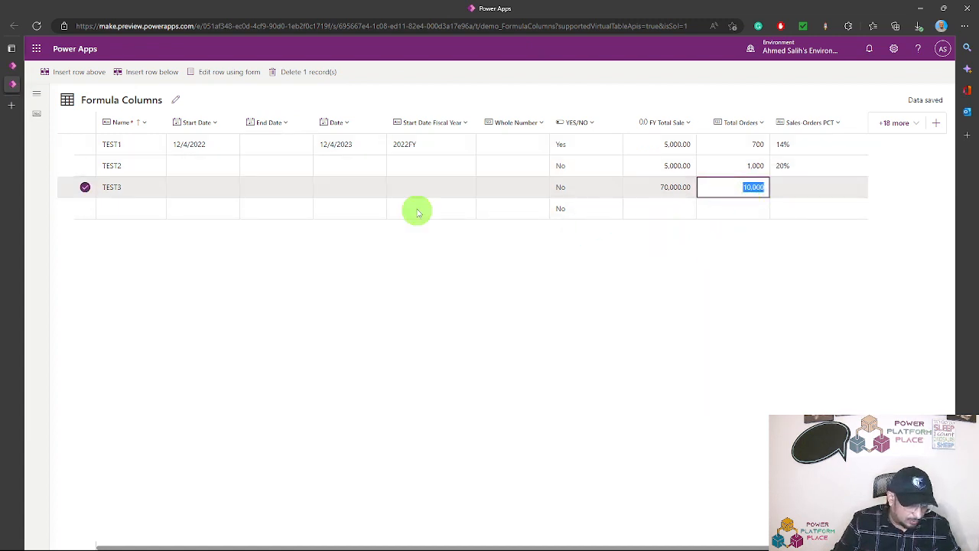
# Examine the YES/NO column's If formula in its column settings and close them without saving
pyautogui.click(29, 71)
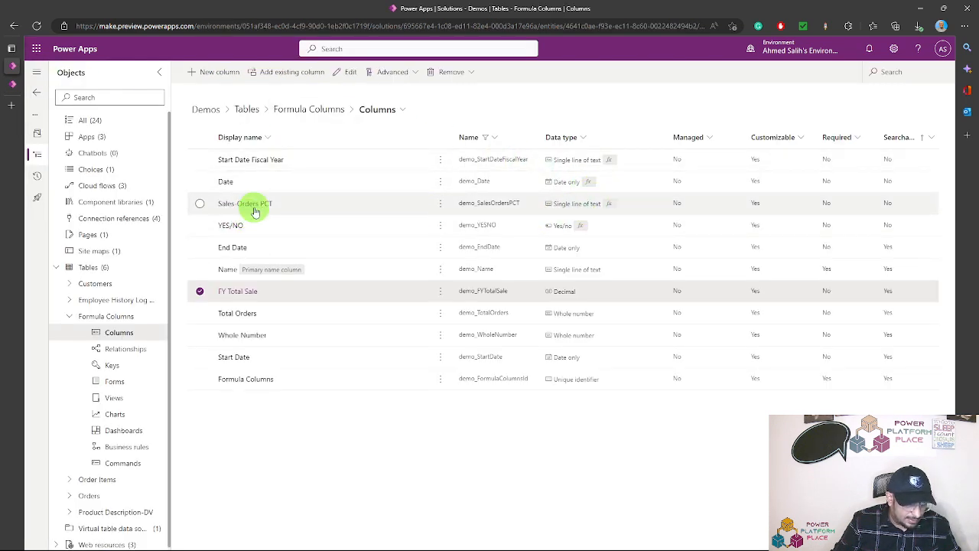
pyautogui.click(200, 227)
pyautogui.click(200, 292)
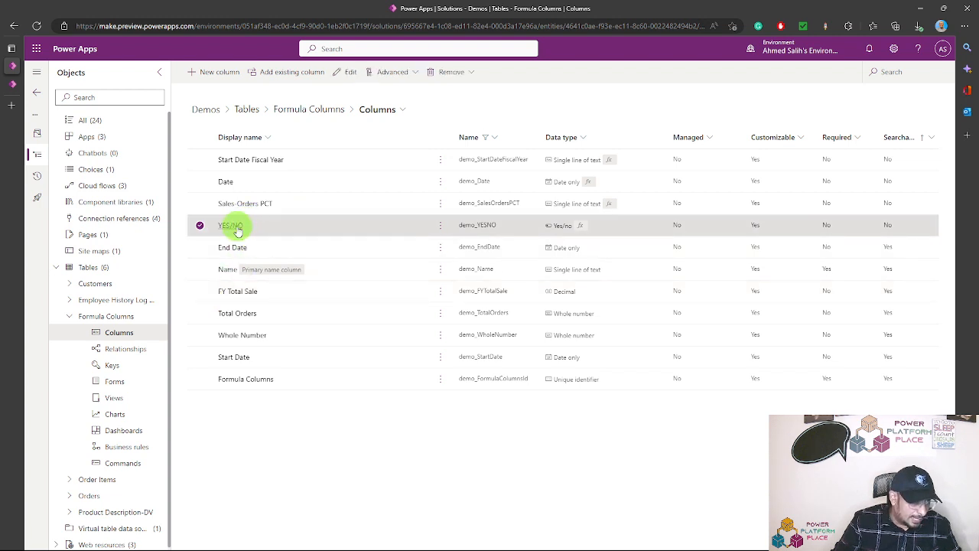
pyautogui.click(233, 226)
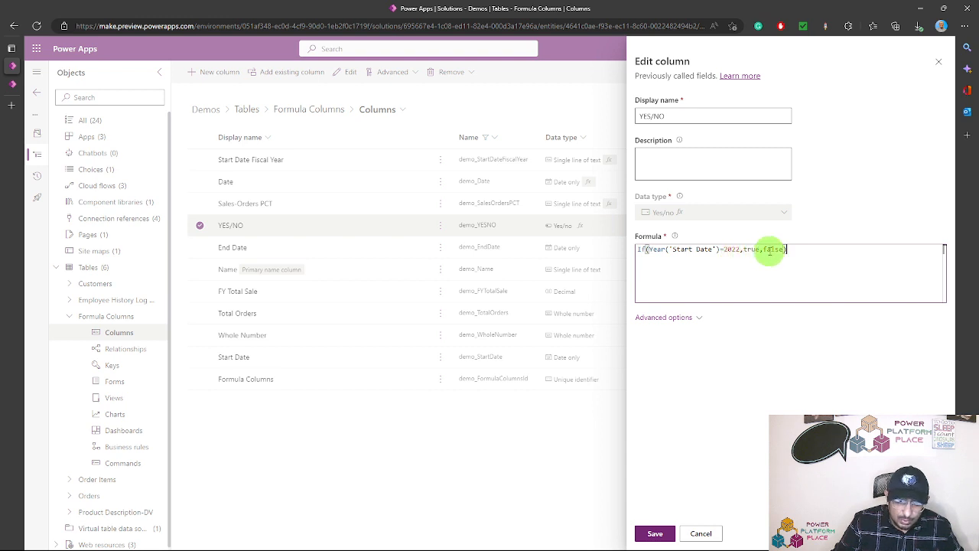
pyautogui.click(710, 534)
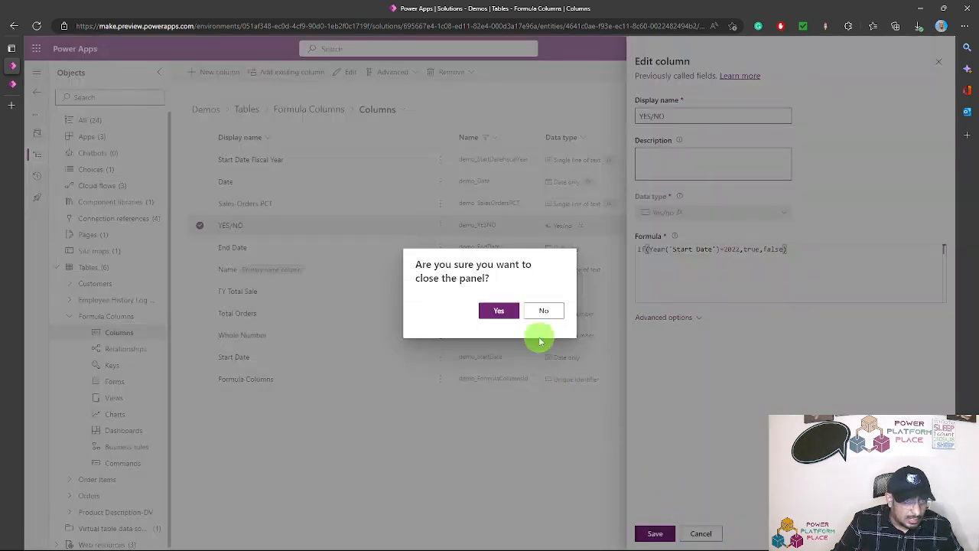
pyautogui.click(499, 310)
# In the Formula Columns table data, set the TEST2 row's Start Date to 12/3/2021
pyautogui.click(35, 91)
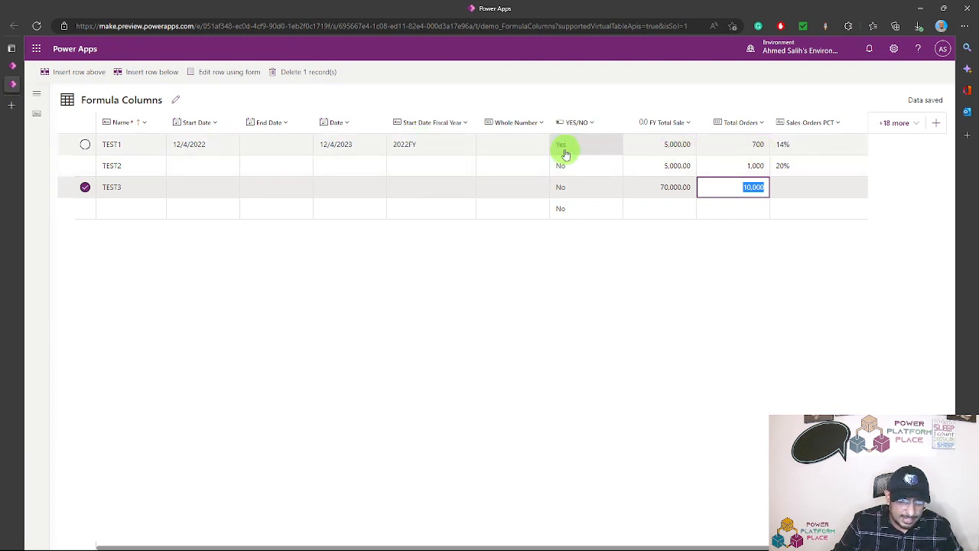
pyautogui.click(186, 159)
pyautogui.click(194, 164)
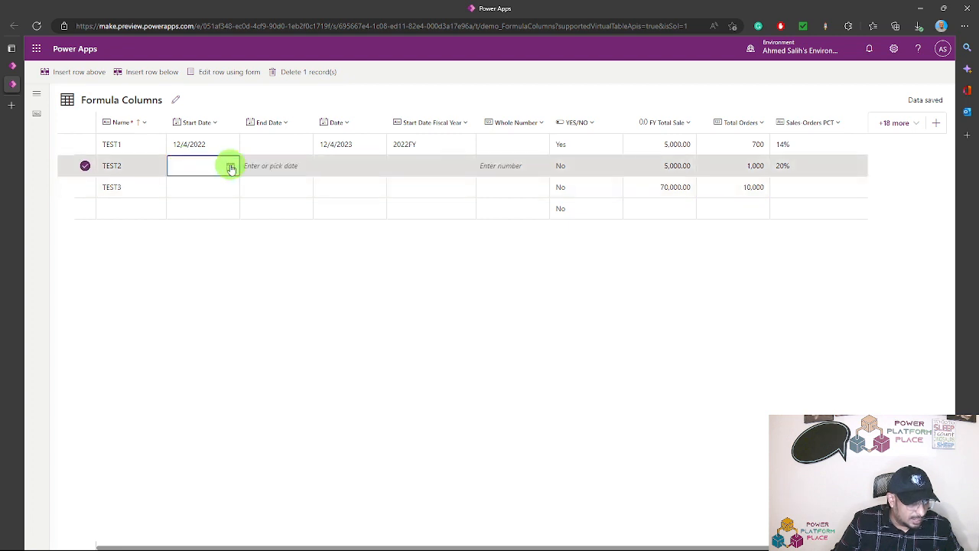
pyautogui.click(230, 166)
pyautogui.click(306, 190)
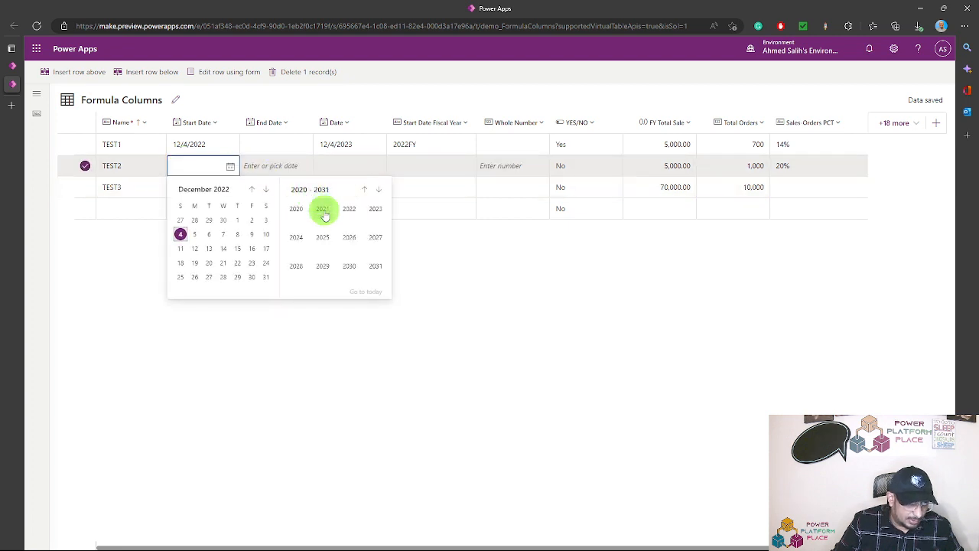
pyautogui.click(323, 212)
pyautogui.click(252, 220)
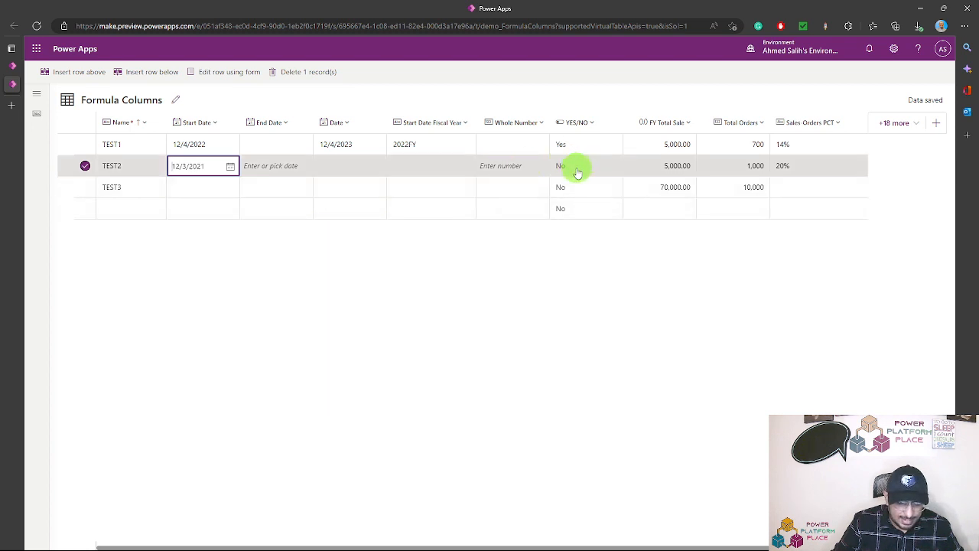
# Set the TEST3 row's Start Date to 12/30/2022 and leave the row so the data is saved
pyautogui.click(220, 191)
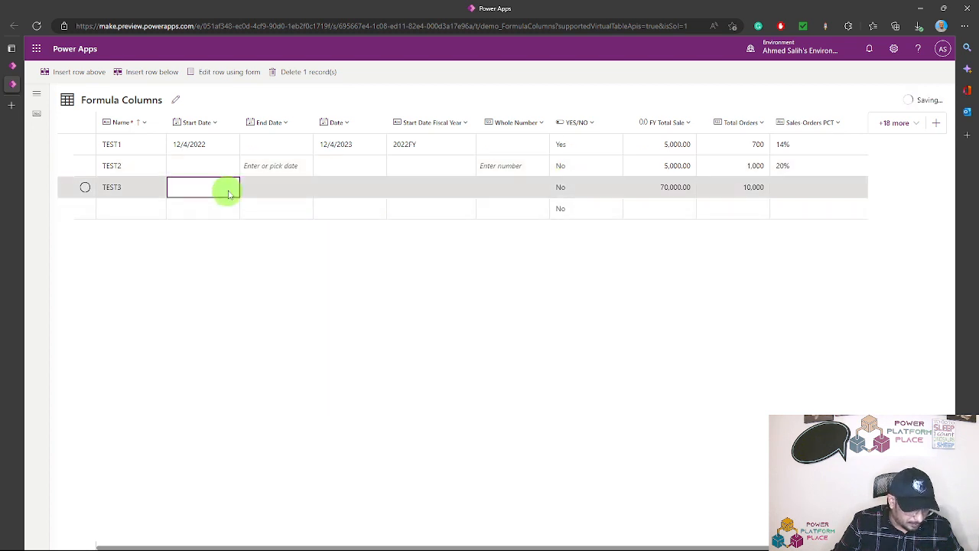
pyautogui.click(231, 191)
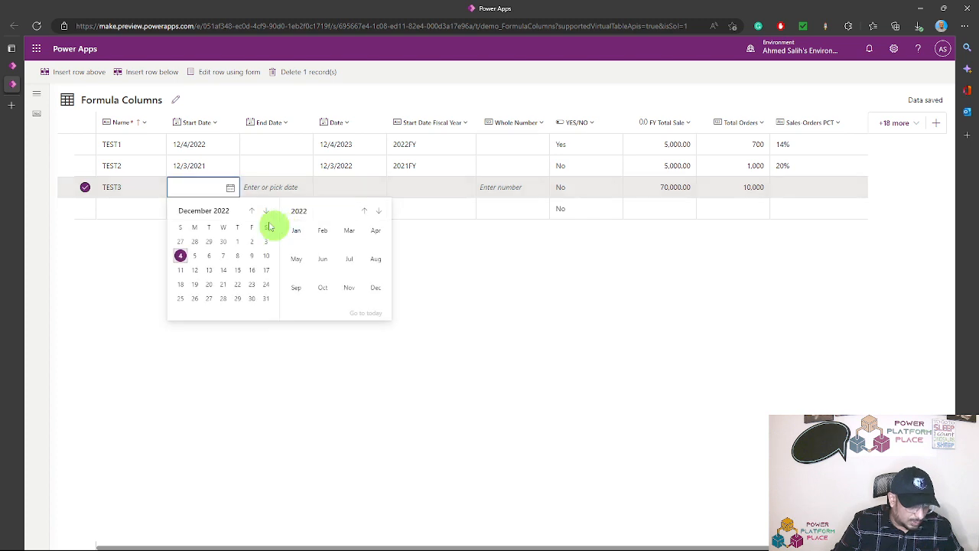
pyautogui.click(251, 297)
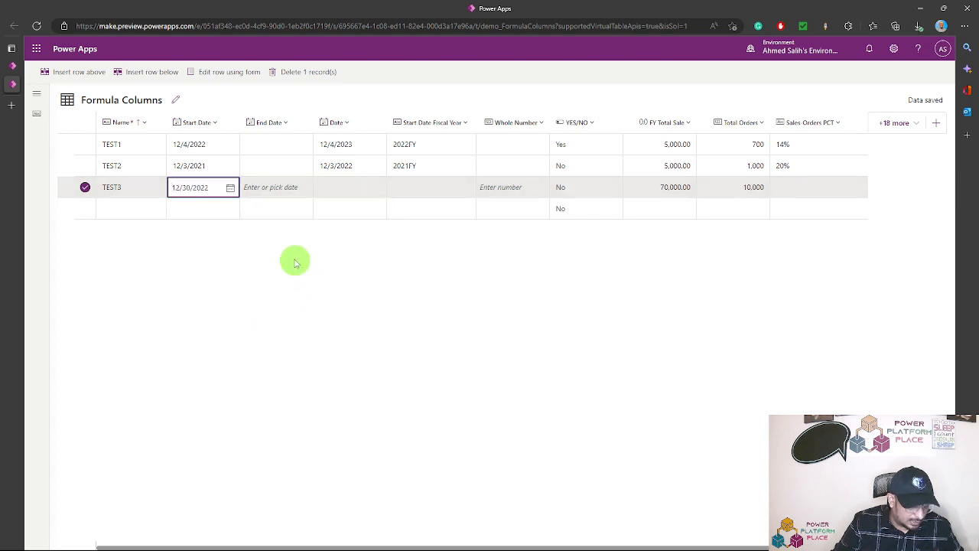
pyautogui.click(365, 215)
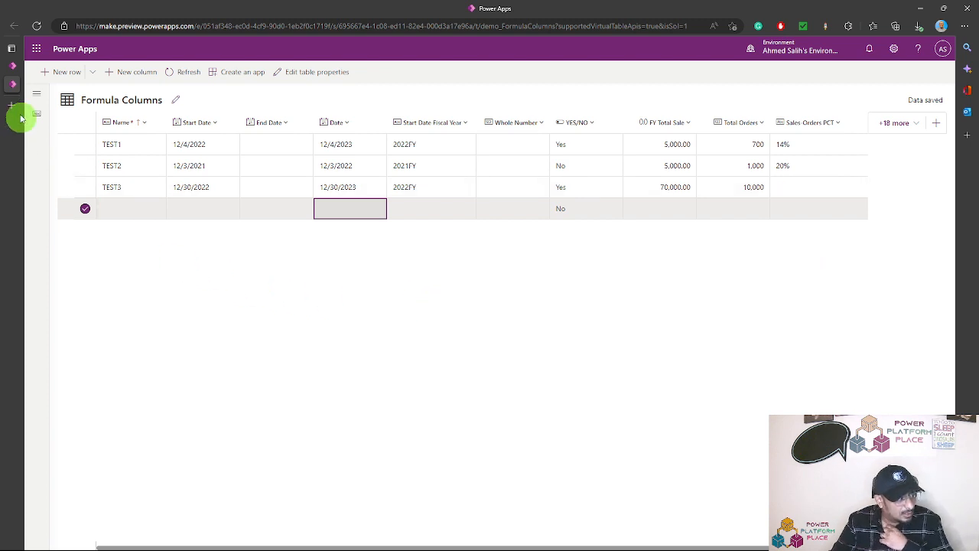
# Return to the Formula Columns table's column list and clear the selection of the YES/NO column
pyautogui.click(13, 69)
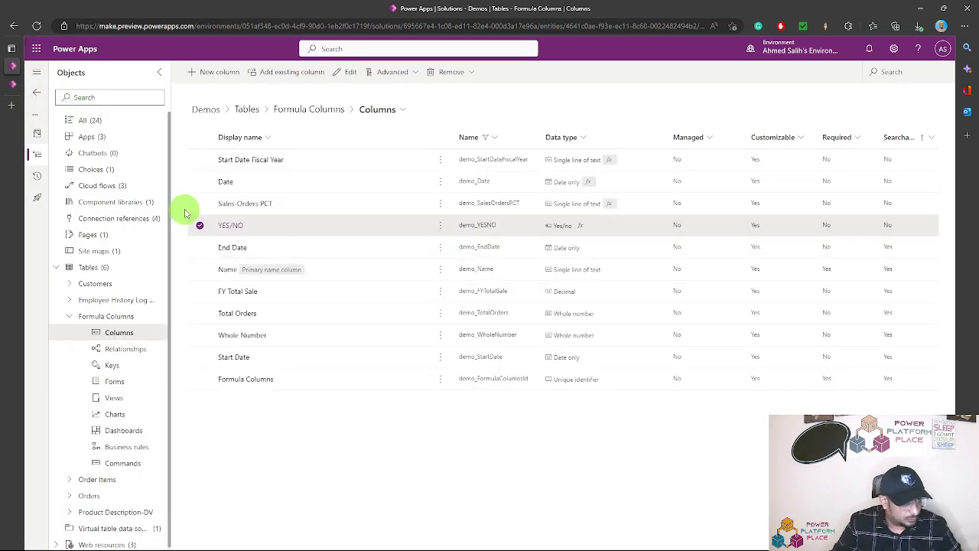
pyautogui.click(200, 226)
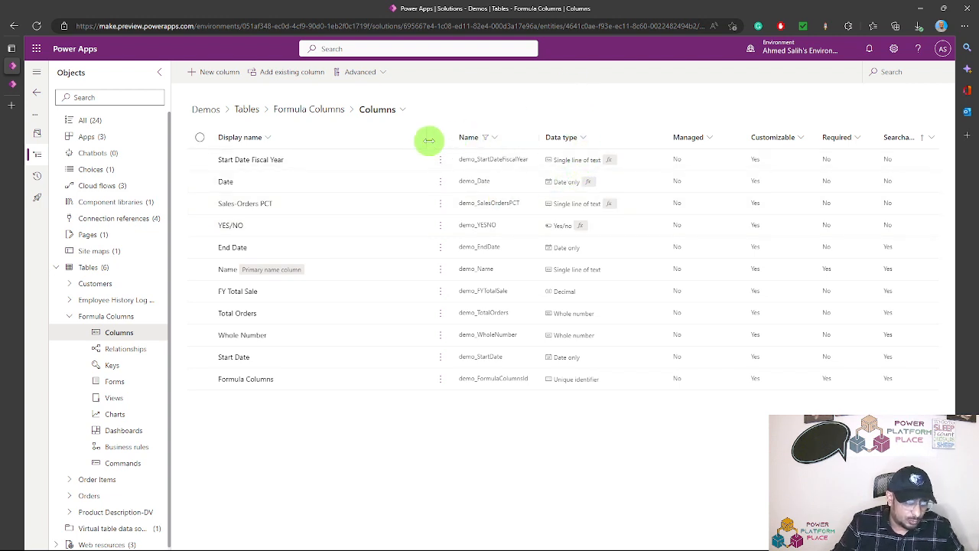
pyautogui.moveTo(429, 140); pyautogui.dragTo(344, 143)
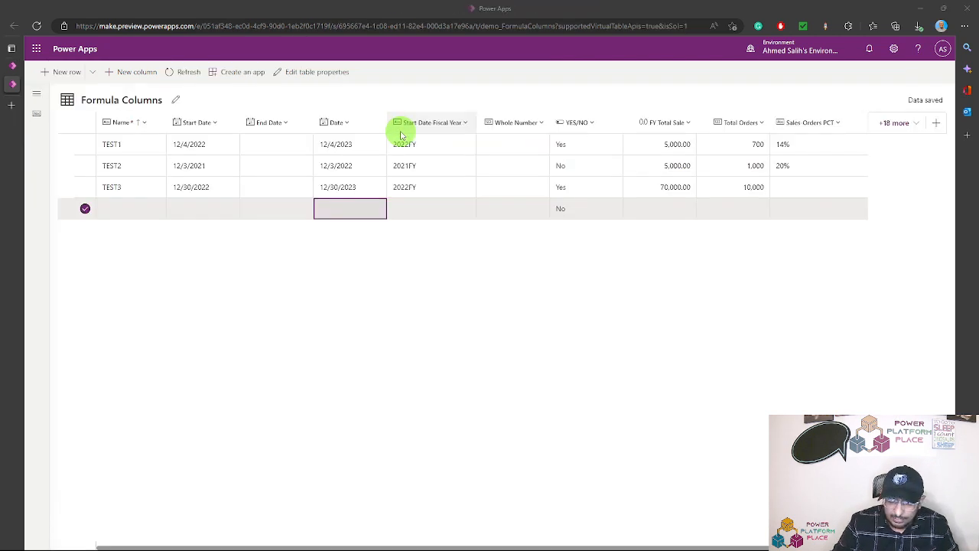
# Switch to the Microsoft Learn article on formula columns and review its functions, function types, data types, operators and example, back to the introduction
pyautogui.hotkey('alt', 'Tab')
pyautogui.scroll(7, 500, 209)
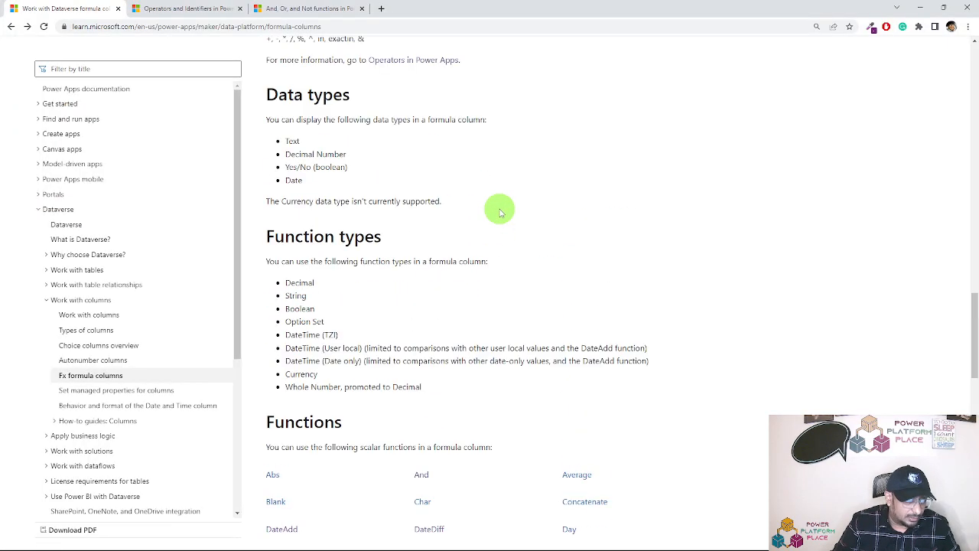
pyautogui.scroll(4, 498, 203)
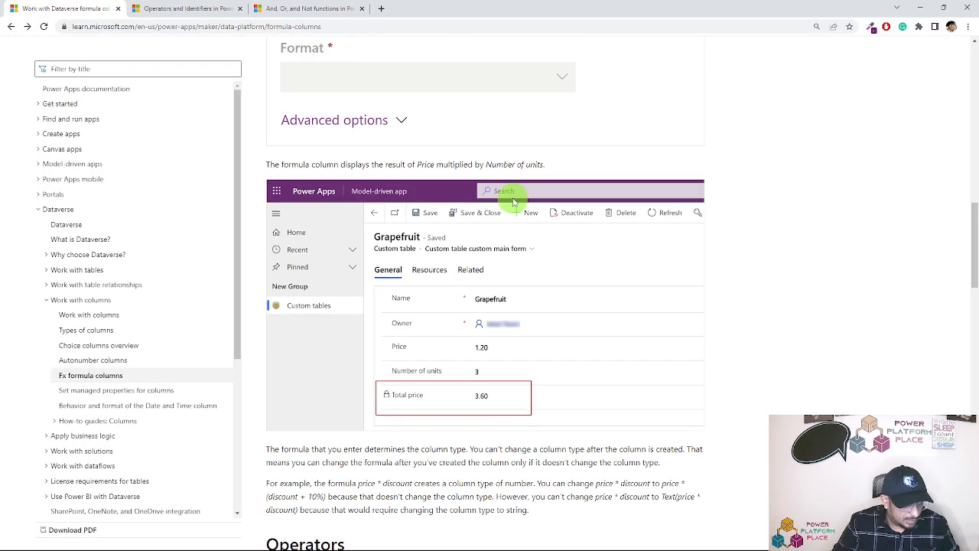
pyautogui.scroll(-10, 507, 201)
pyautogui.scroll(-3, 511, 196)
pyautogui.scroll(2, 535, 190)
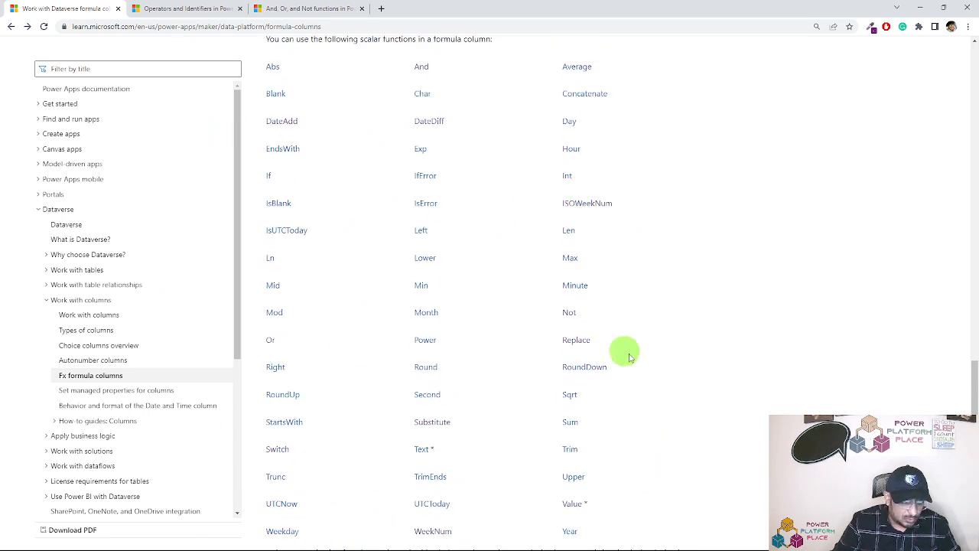
pyautogui.scroll(-2, 478, 413)
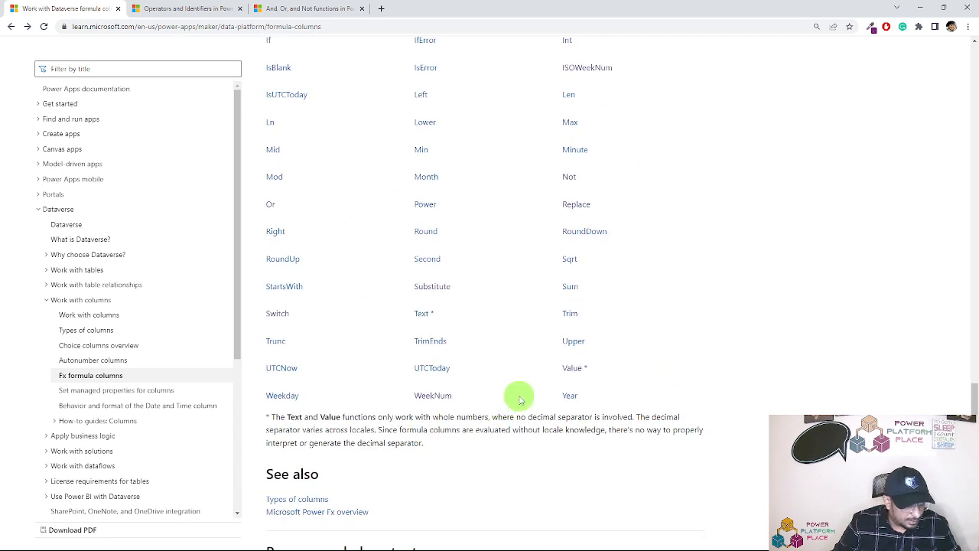
pyautogui.scroll(4, 521, 394)
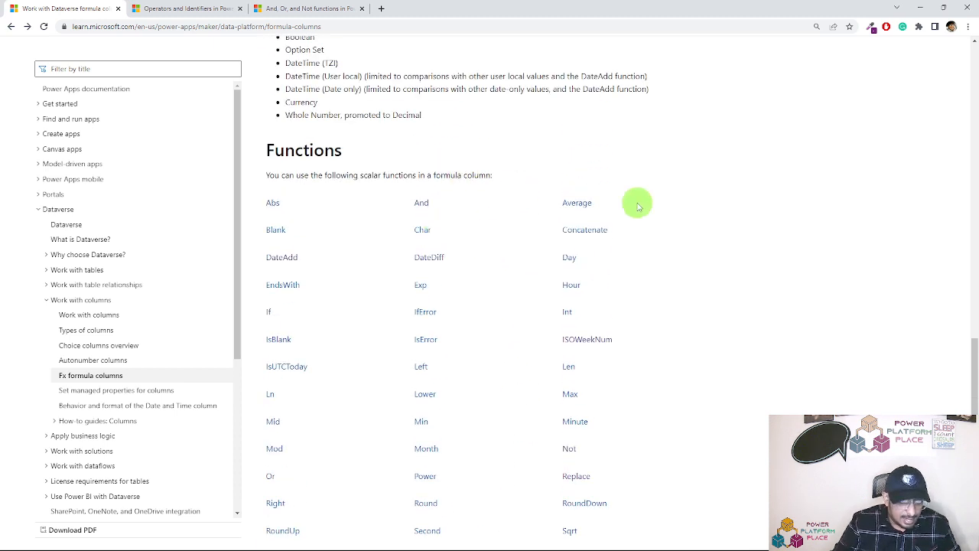
pyautogui.scroll(4, 732, 252)
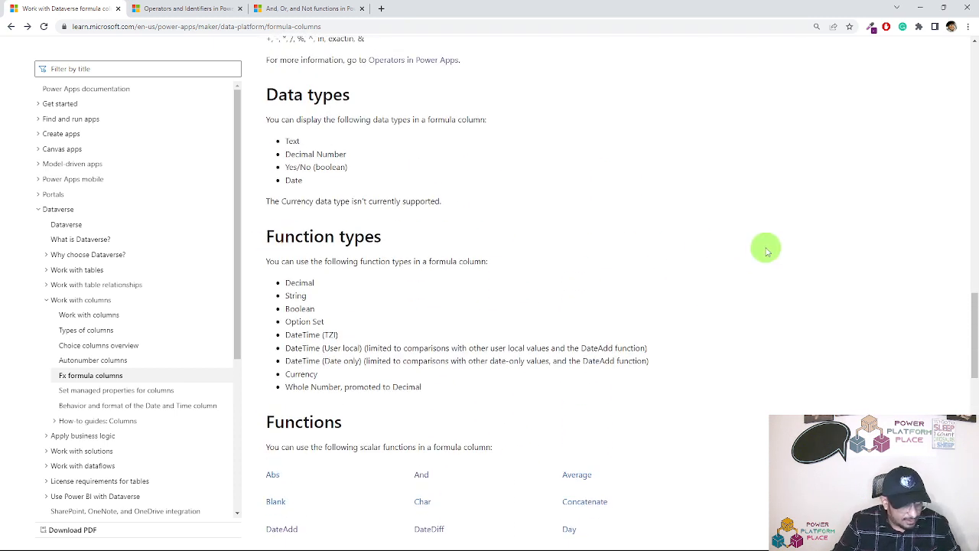
pyautogui.scroll(4, 827, 242)
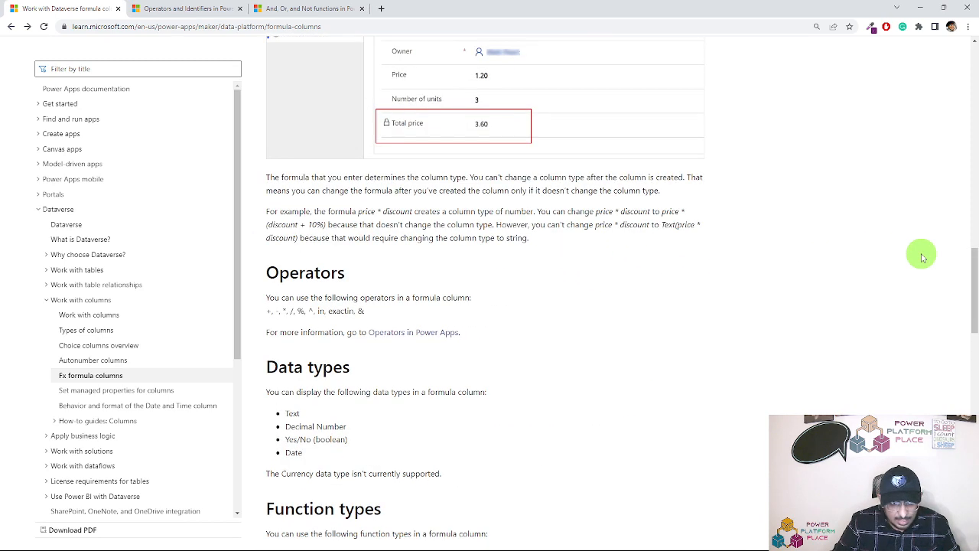
pyautogui.scroll(4, 922, 257)
pyautogui.scroll(8, 760, 256)
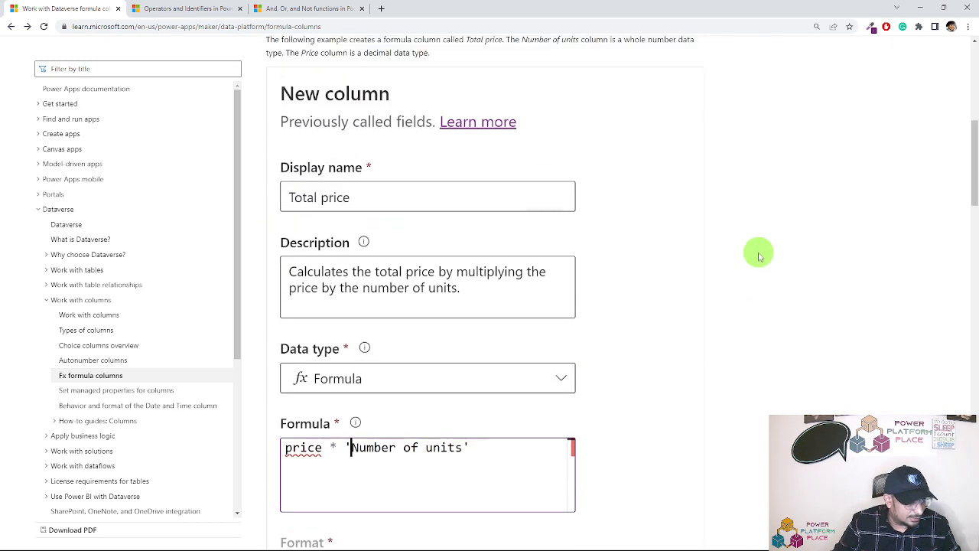
pyautogui.scroll(4, 760, 257)
pyautogui.scroll(3, 770, 251)
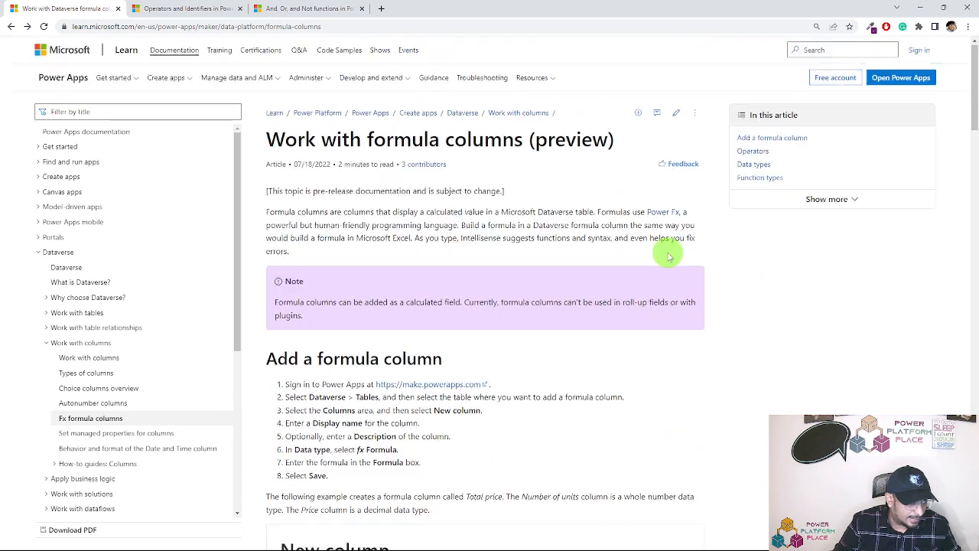